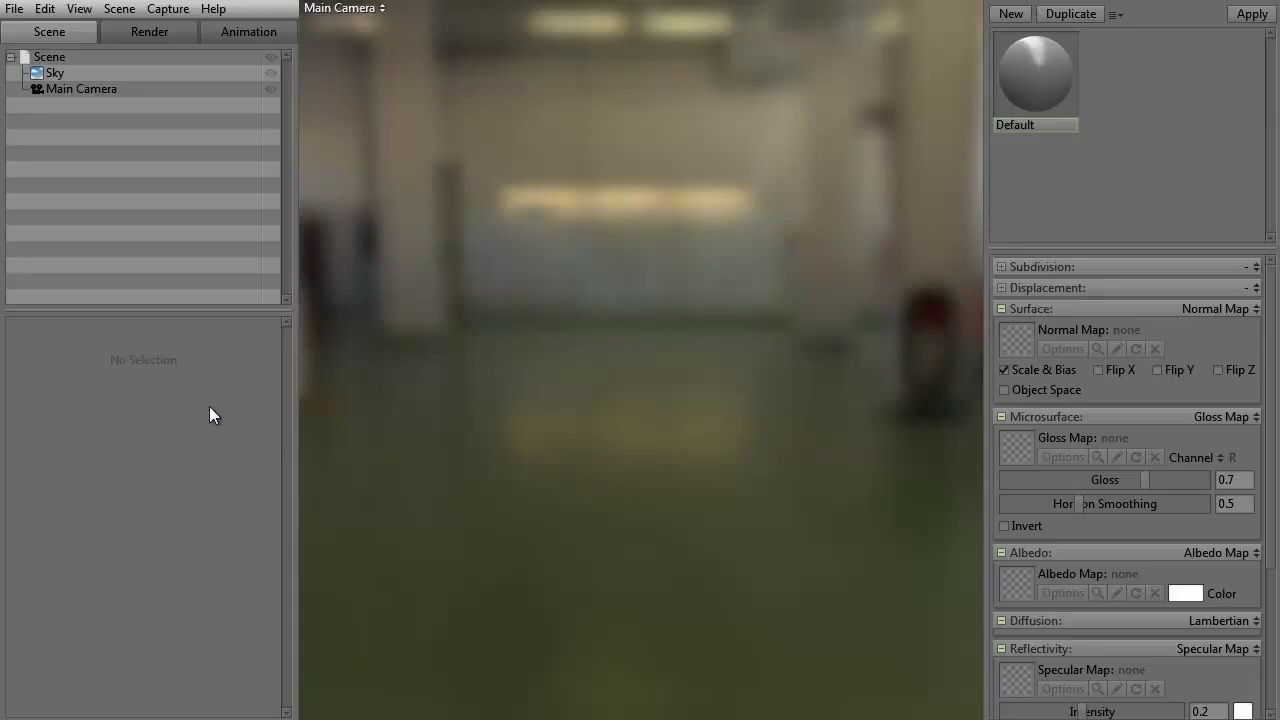
# - Import satyr_only.obj through File > Import Mesh so it stands at the scene origin
pyautogui.click(15, 10)
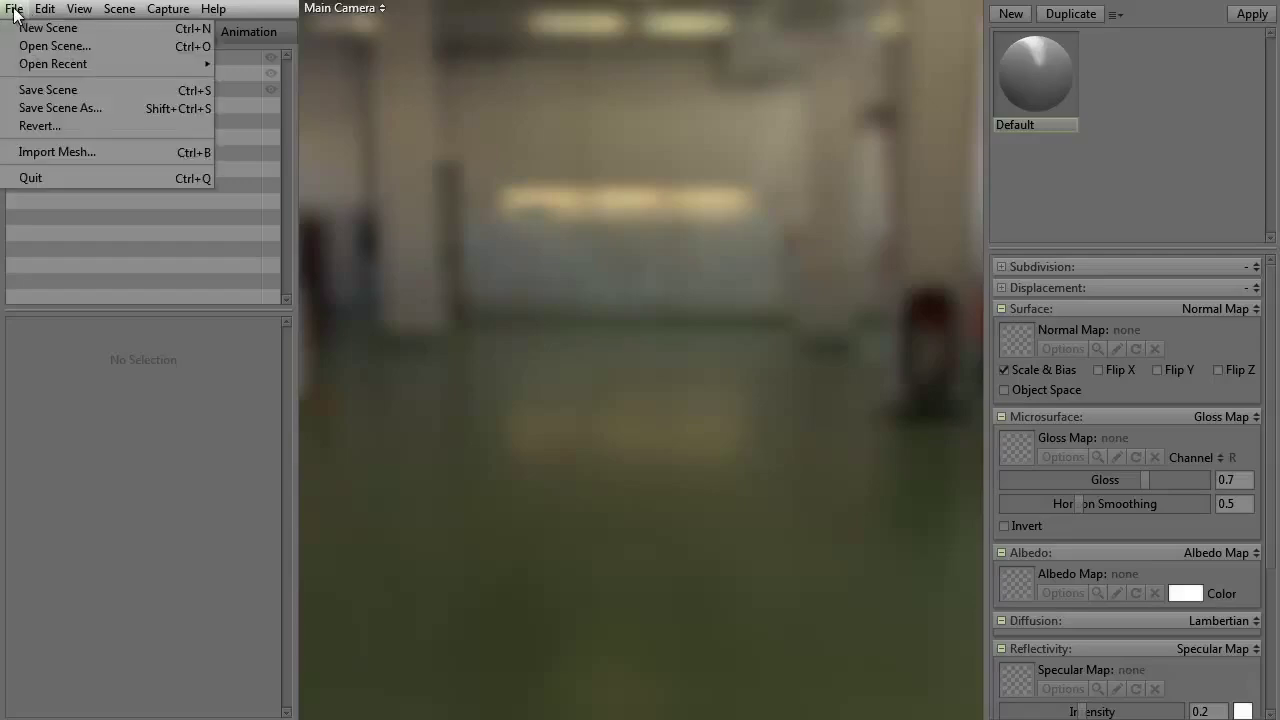
pyautogui.click(473, 157)
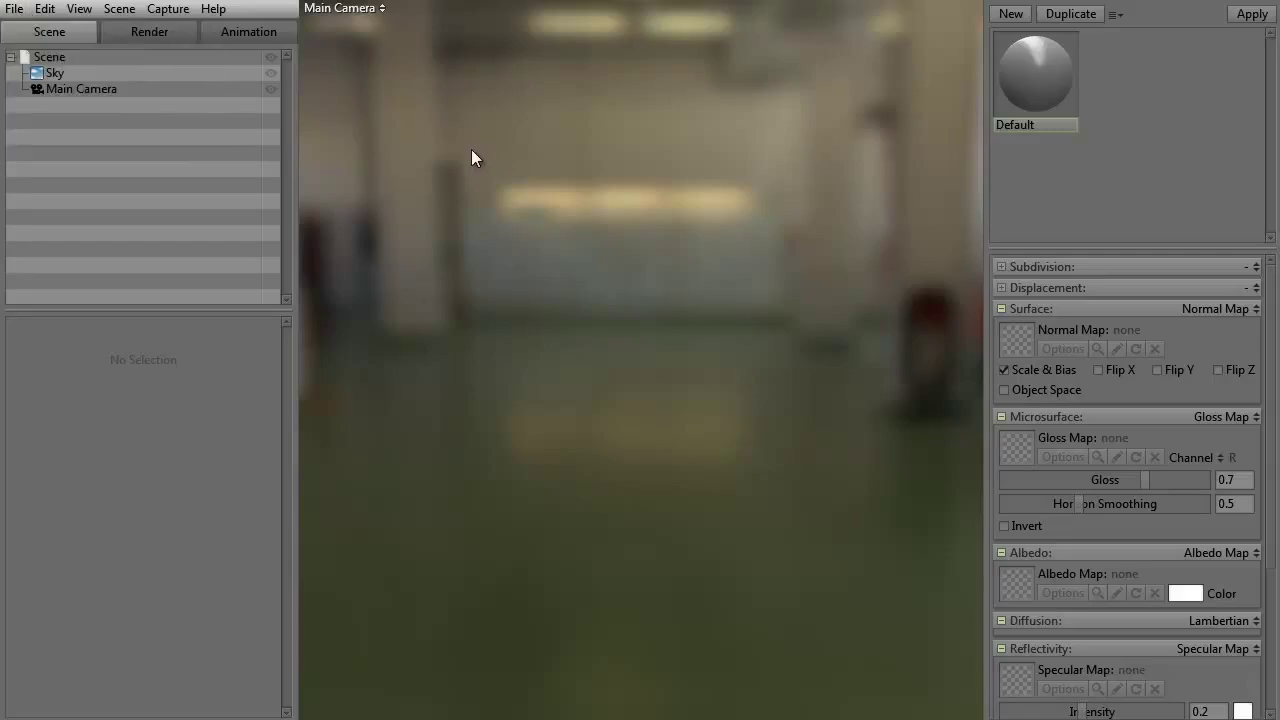
pyautogui.click(15, 10)
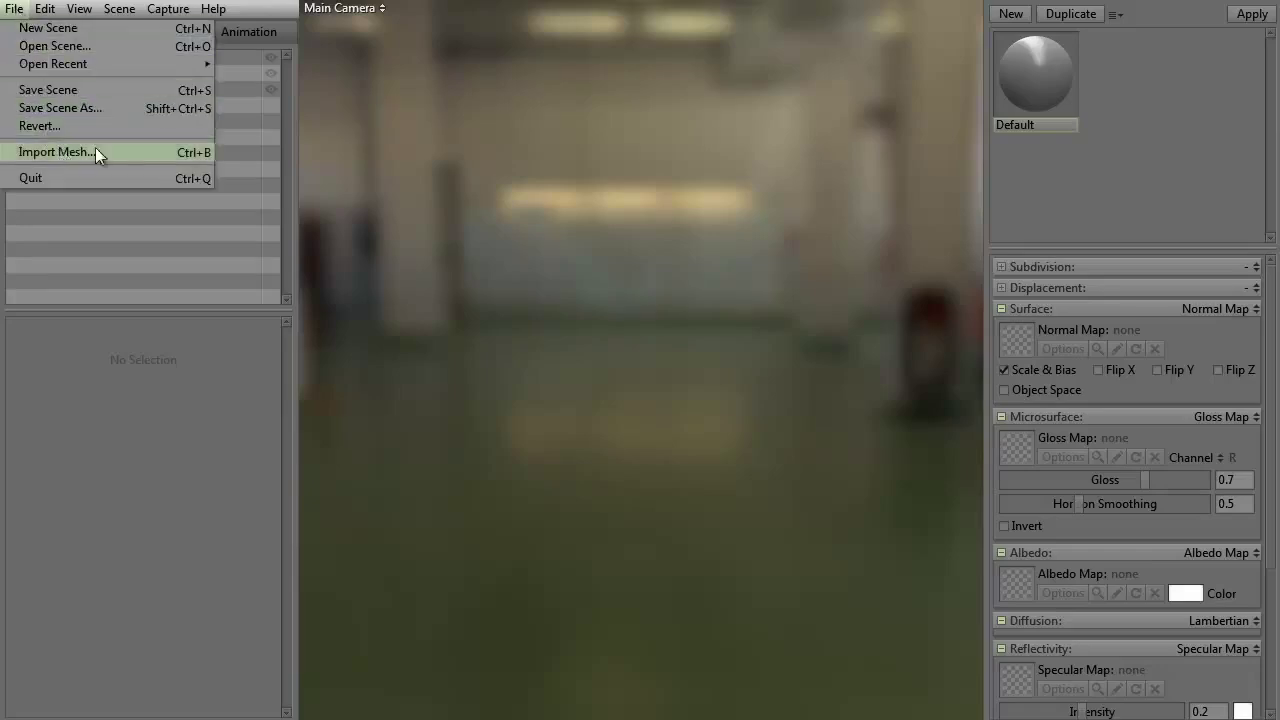
pyautogui.click(528, 427)
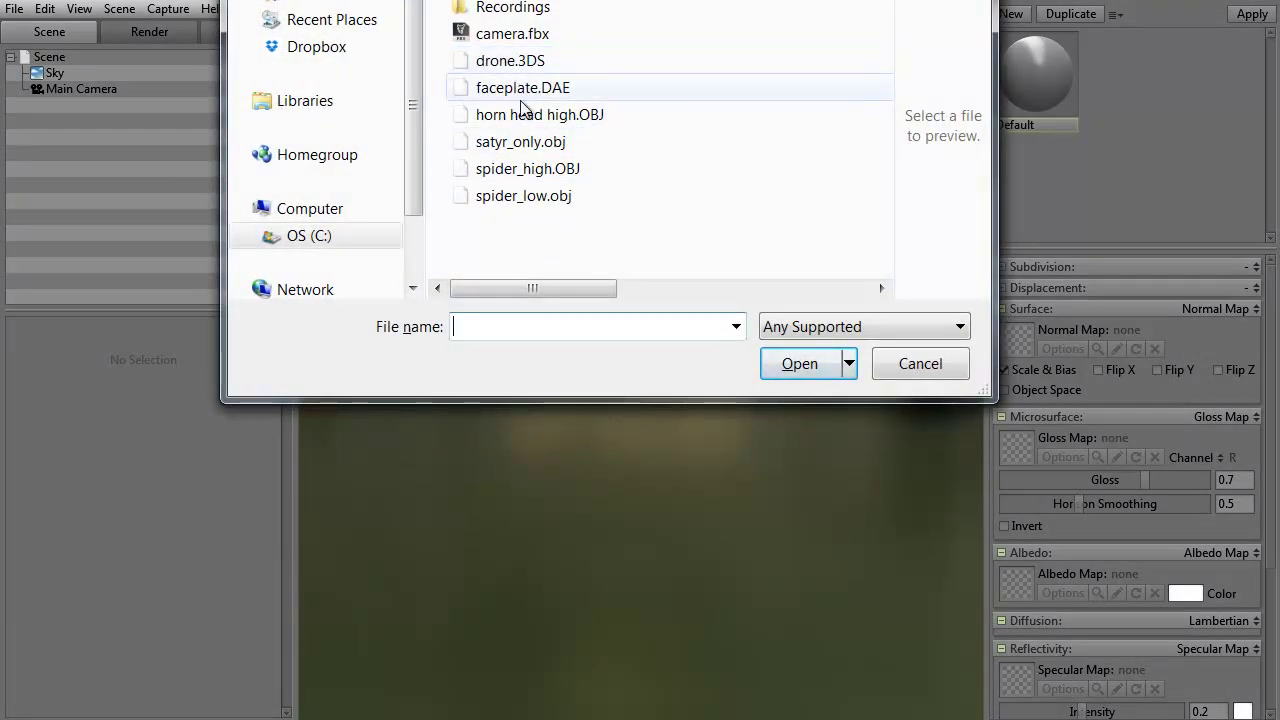
pyautogui.click(530, 141)
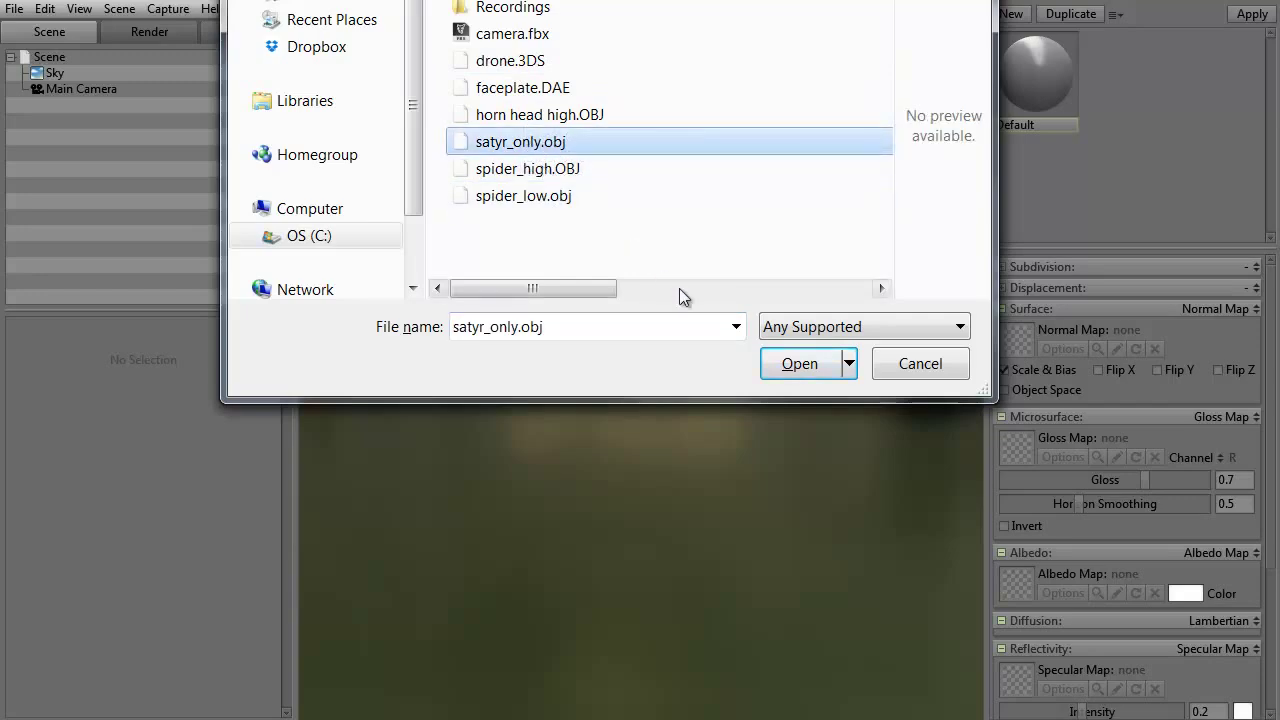
pyautogui.click(800, 363)
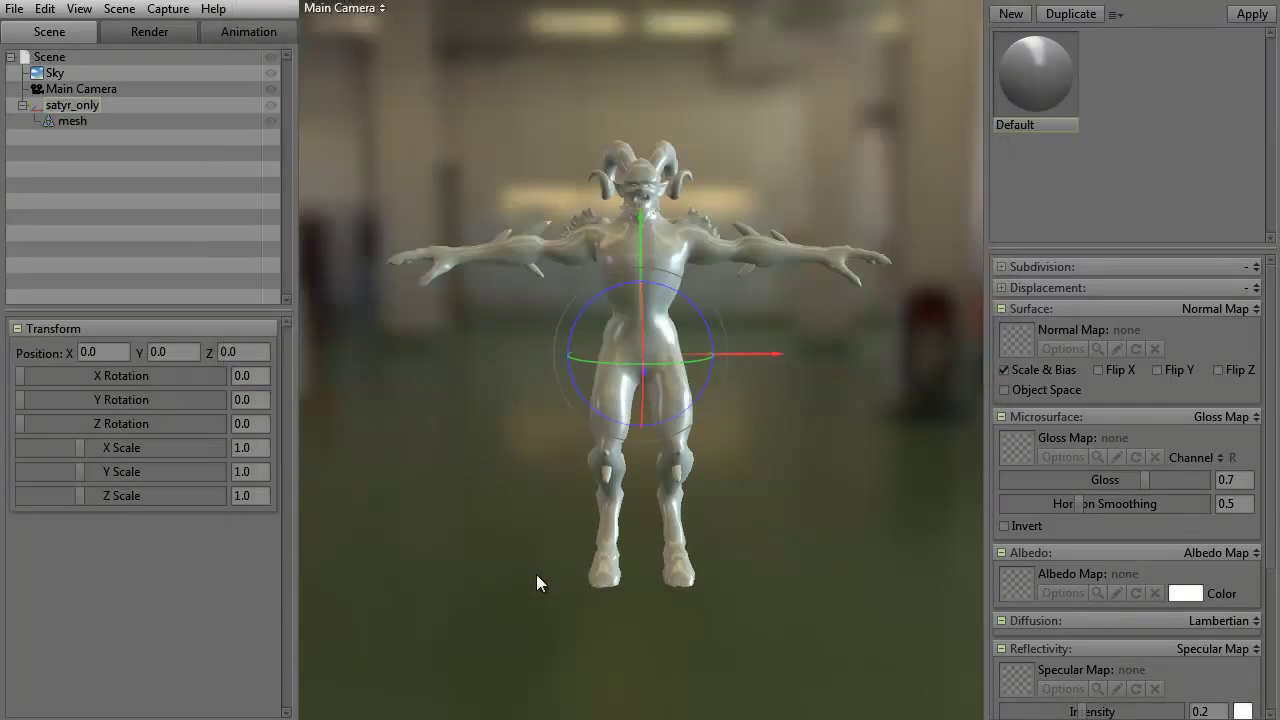
pyautogui.moveTo(537, 578)
pyautogui.mouseDown()
pyautogui.moveTo(589, 562)
pyautogui.moveTo(643, 595)
pyautogui.moveTo(460, 530)
pyautogui.moveTo(451, 592)
pyautogui.moveTo(500, 594)
pyautogui.moveTo(537, 576)
pyautogui.mouseUp()
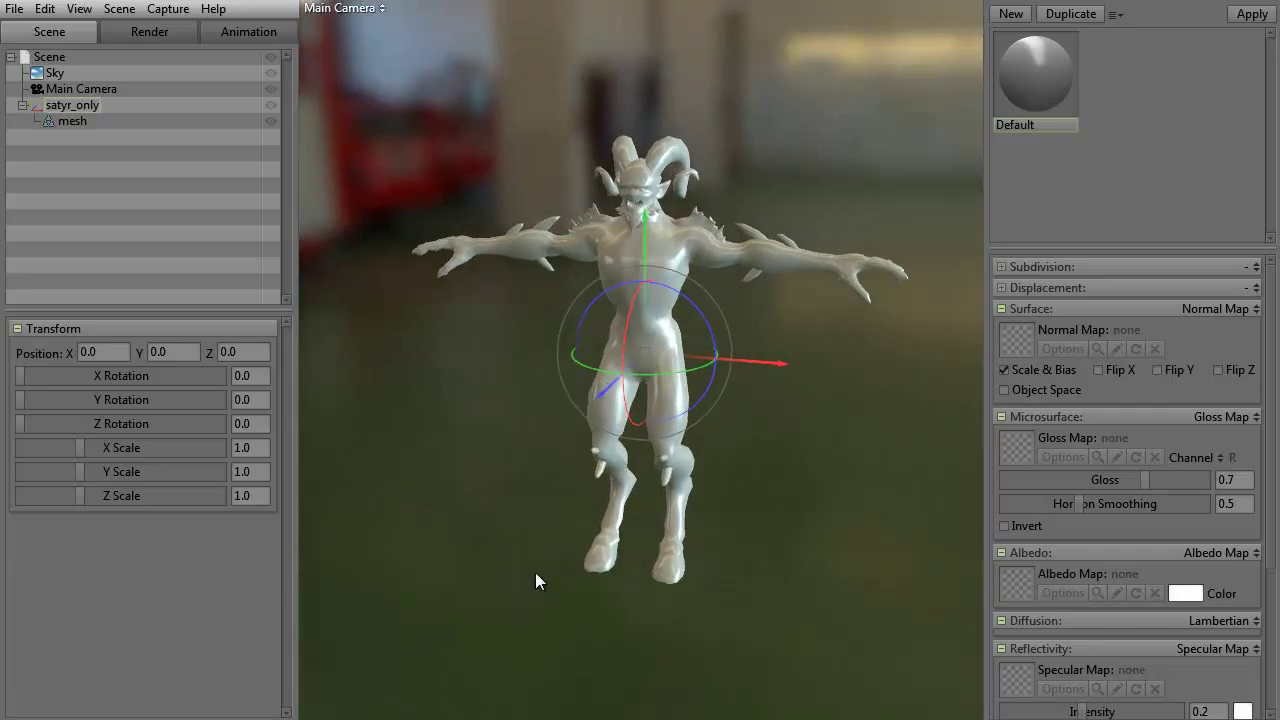
# - Import drone.3DS into the scene as a second mesh
pyautogui.click(15, 9)
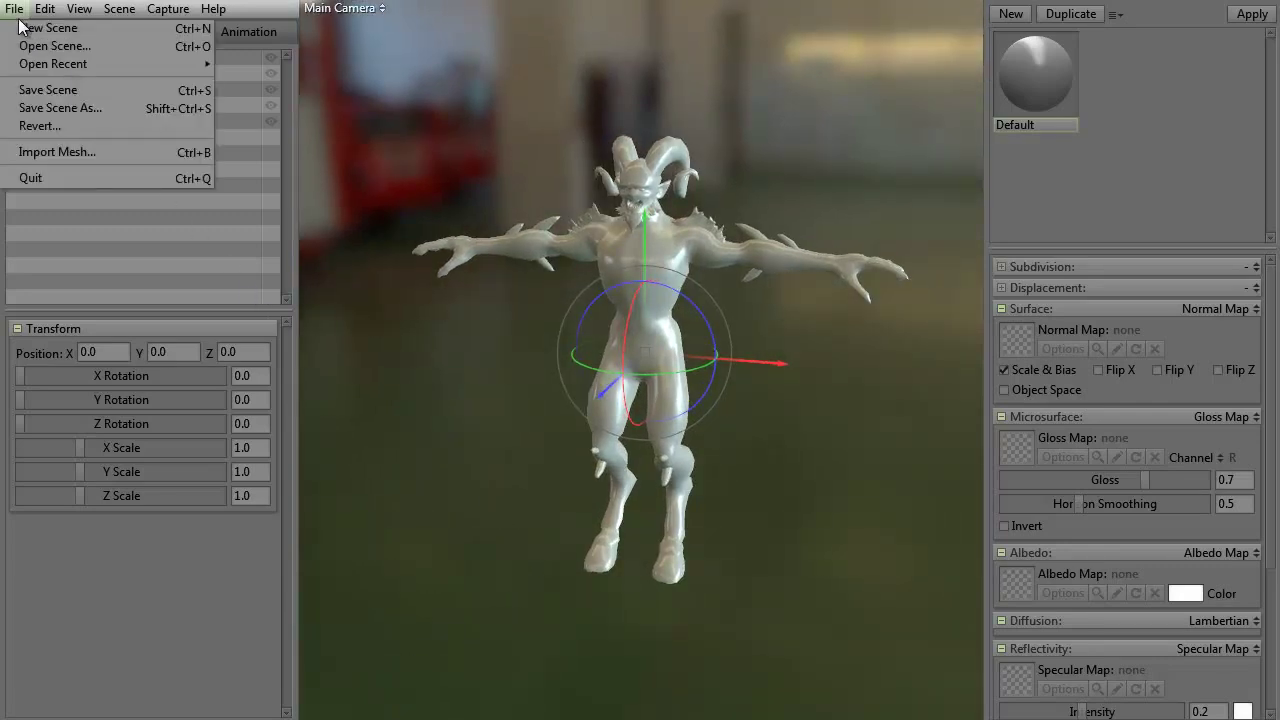
pyautogui.click(60, 151)
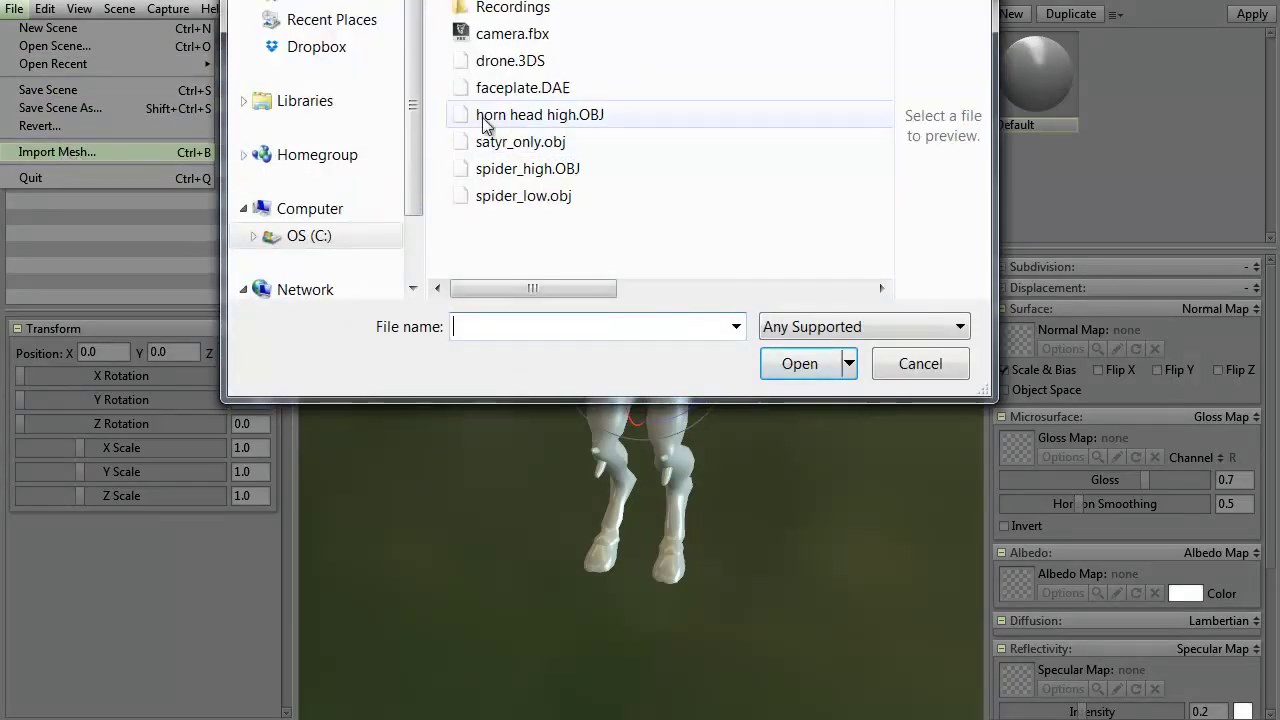
pyautogui.click(531, 62)
pyautogui.click(800, 363)
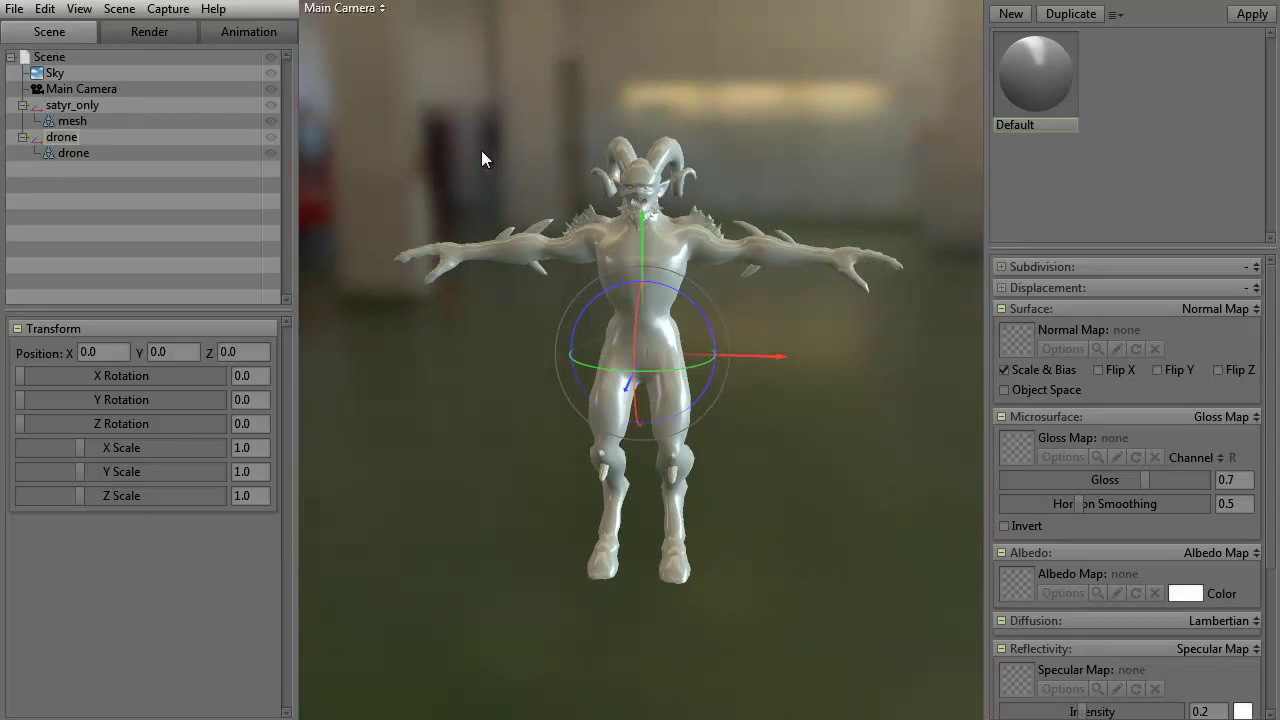
# - Hide satyr_only and frame the drone in the viewport
pyautogui.click(271, 105)
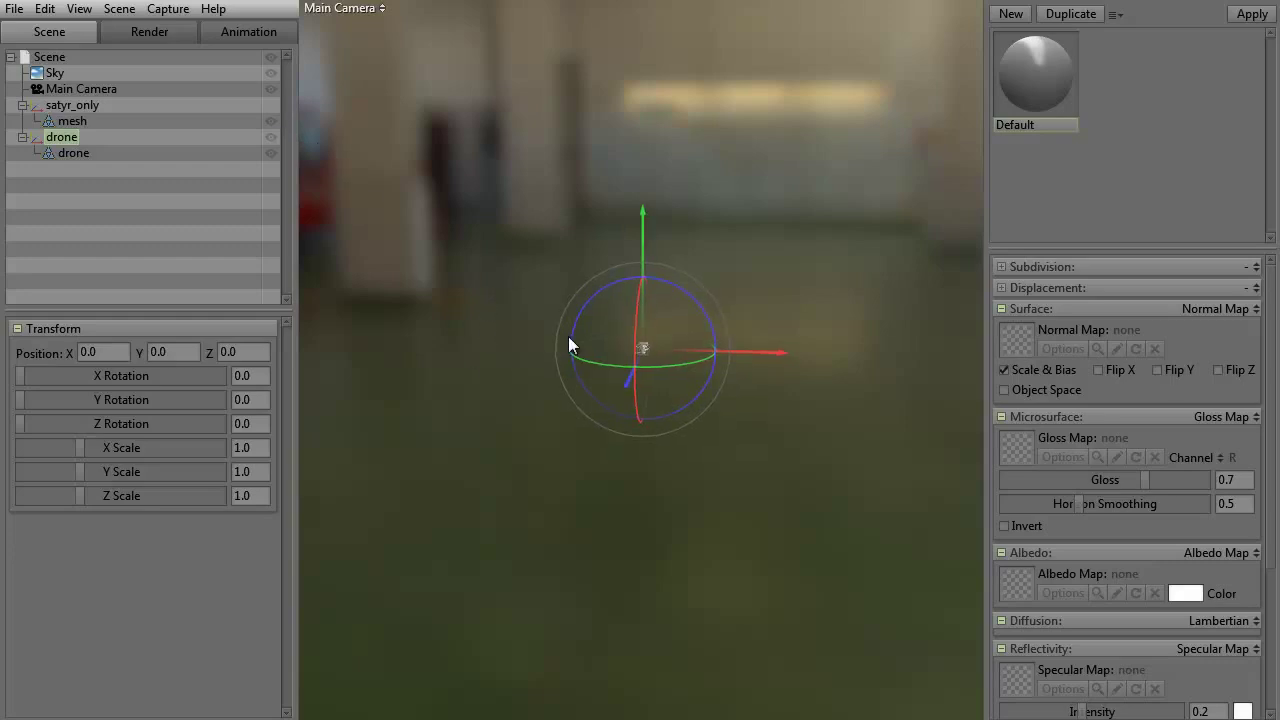
pyautogui.scroll(10, 603, 351)
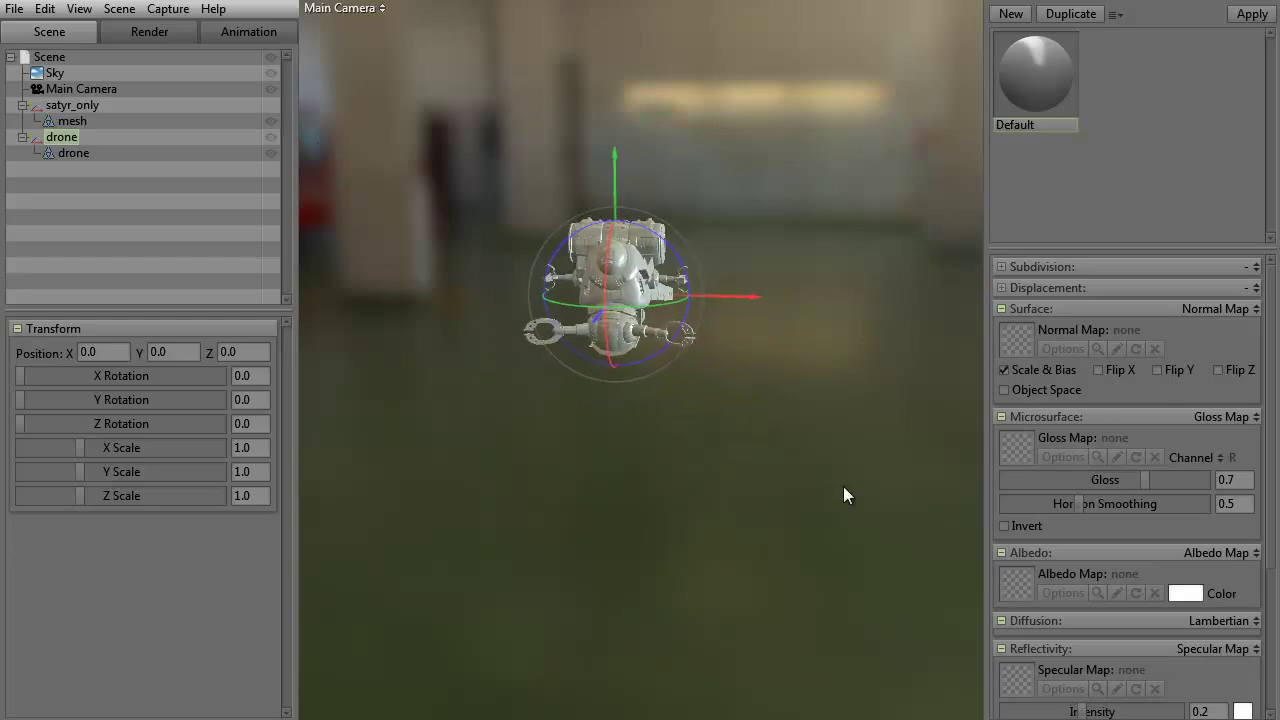
pyautogui.moveTo(601, 343); pyautogui.dragTo(757, 526, button='middle')
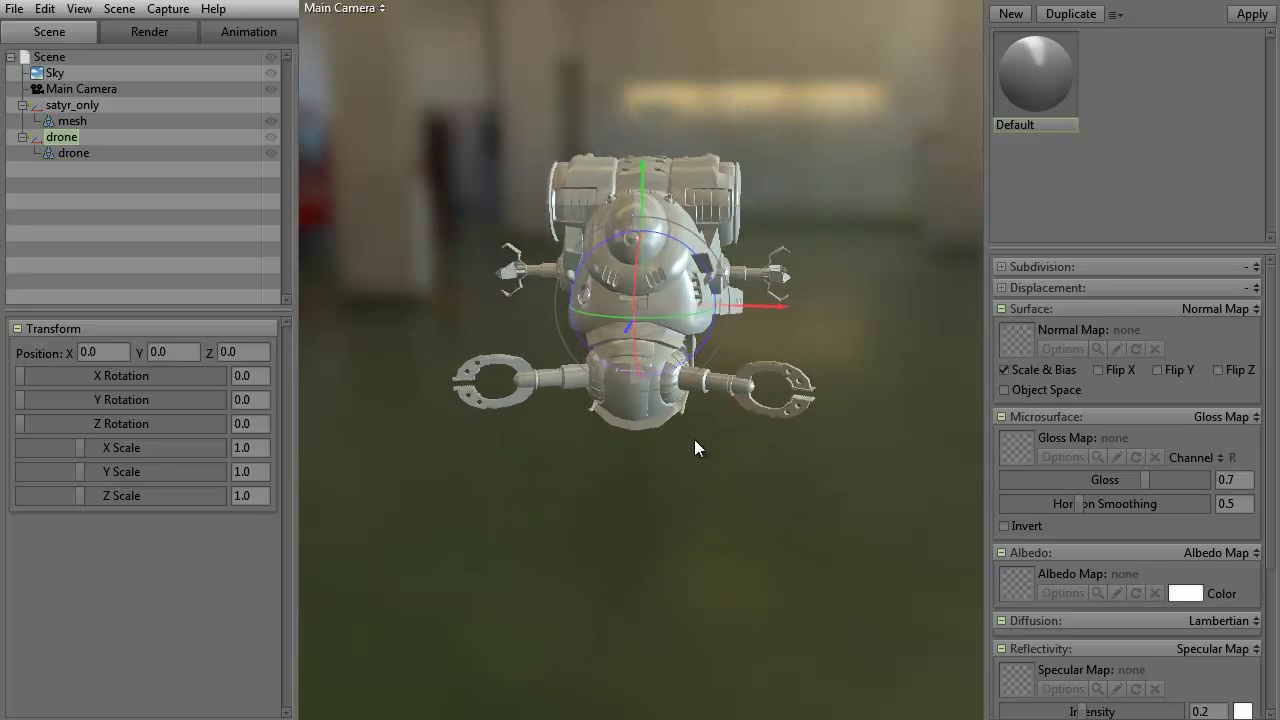
pyautogui.moveTo(694, 439); pyautogui.dragTo(682, 421)
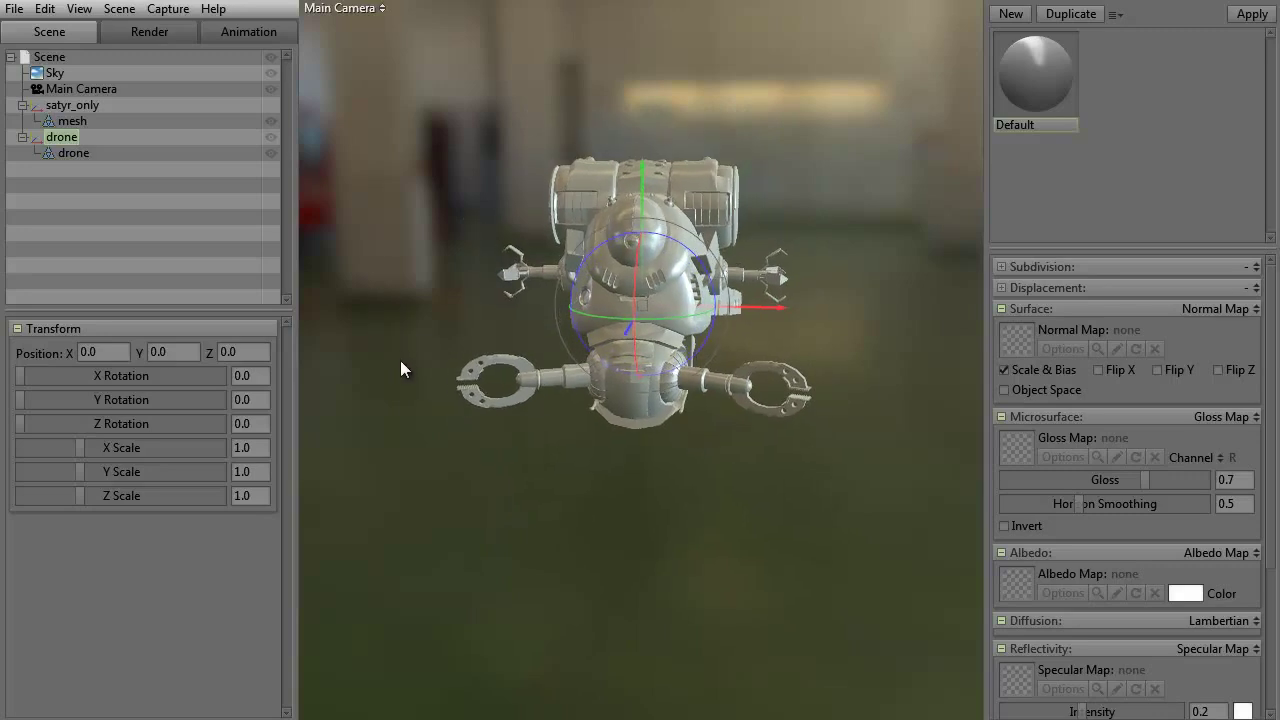
pyautogui.moveTo(448, 455); pyautogui.dragTo(461, 431)
# - Drop camera.fbx from Explorer into the viewport, then close Explorer
pyautogui.click(14, 9)
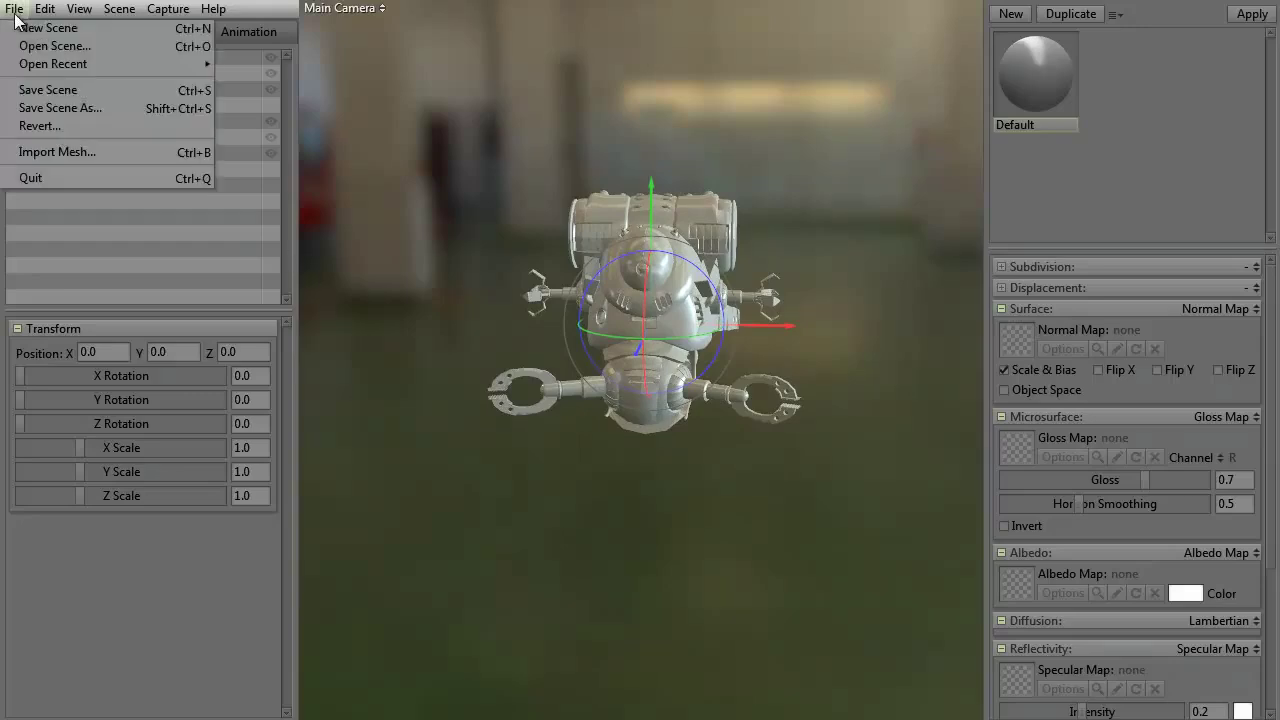
pyautogui.click(381, 116)
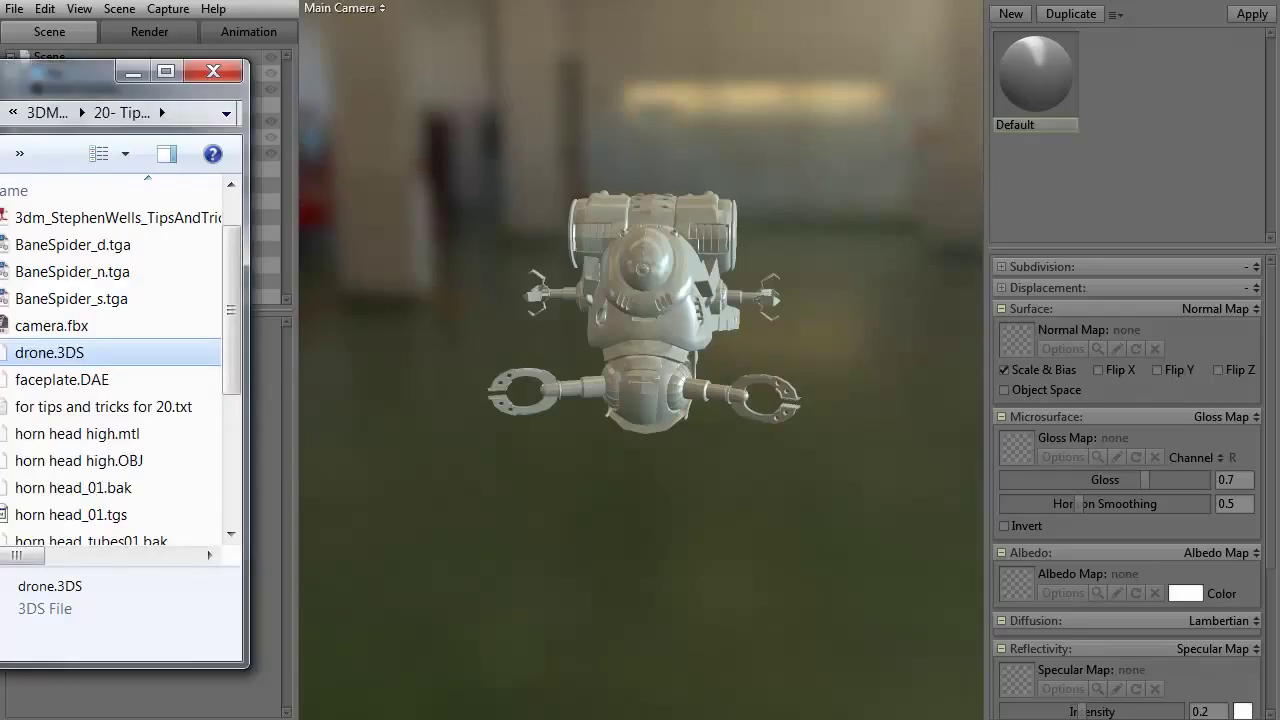
pyautogui.moveTo(24, 326); pyautogui.dragTo(585, 302)
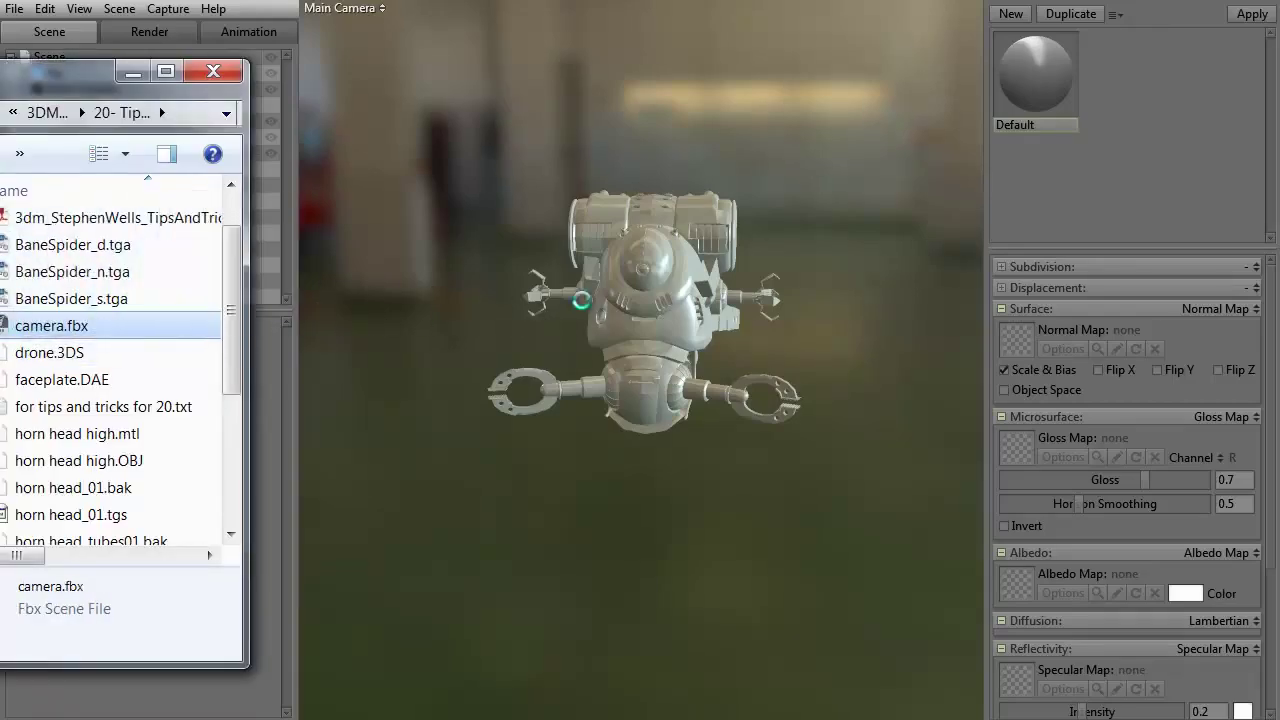
pyautogui.click(230, 70)
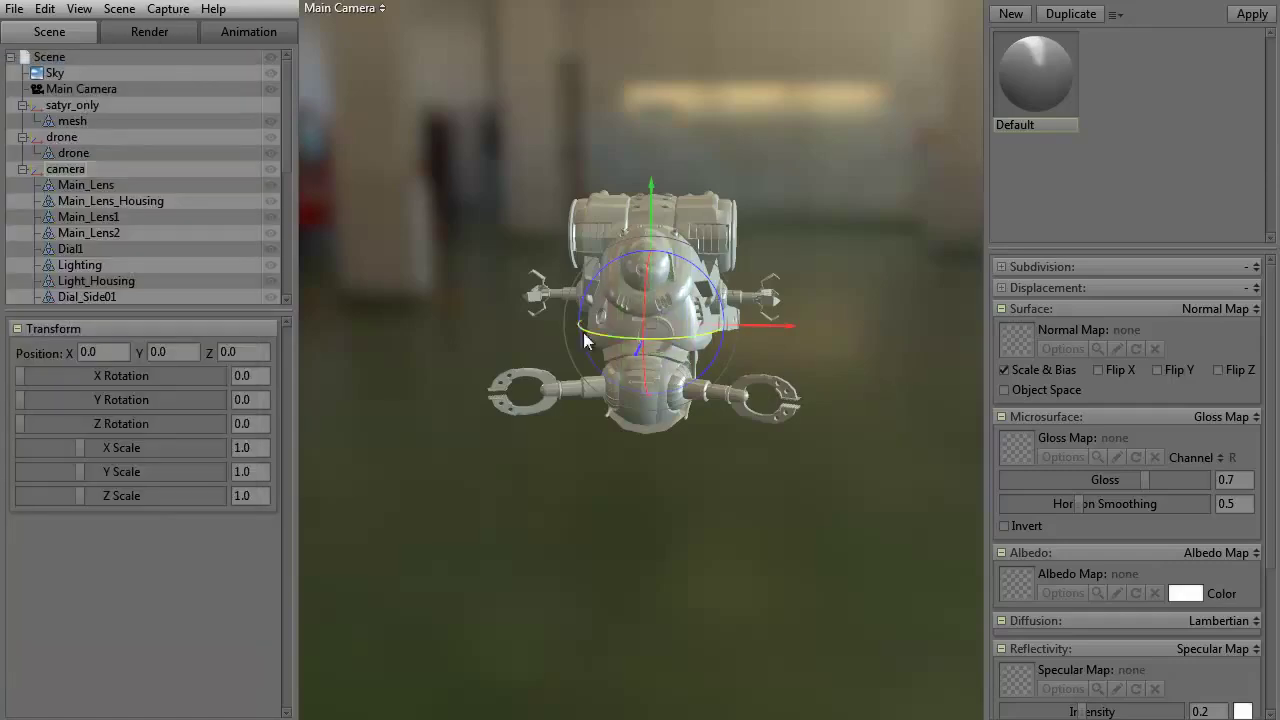
# - Hide the drone and orbit in to inspect the camera model
pyautogui.click(270, 137)
pyautogui.moveTo(506, 397); pyautogui.dragTo(534, 366)
pyautogui.moveTo(534, 366); pyautogui.dragTo(717, 511, button='right')
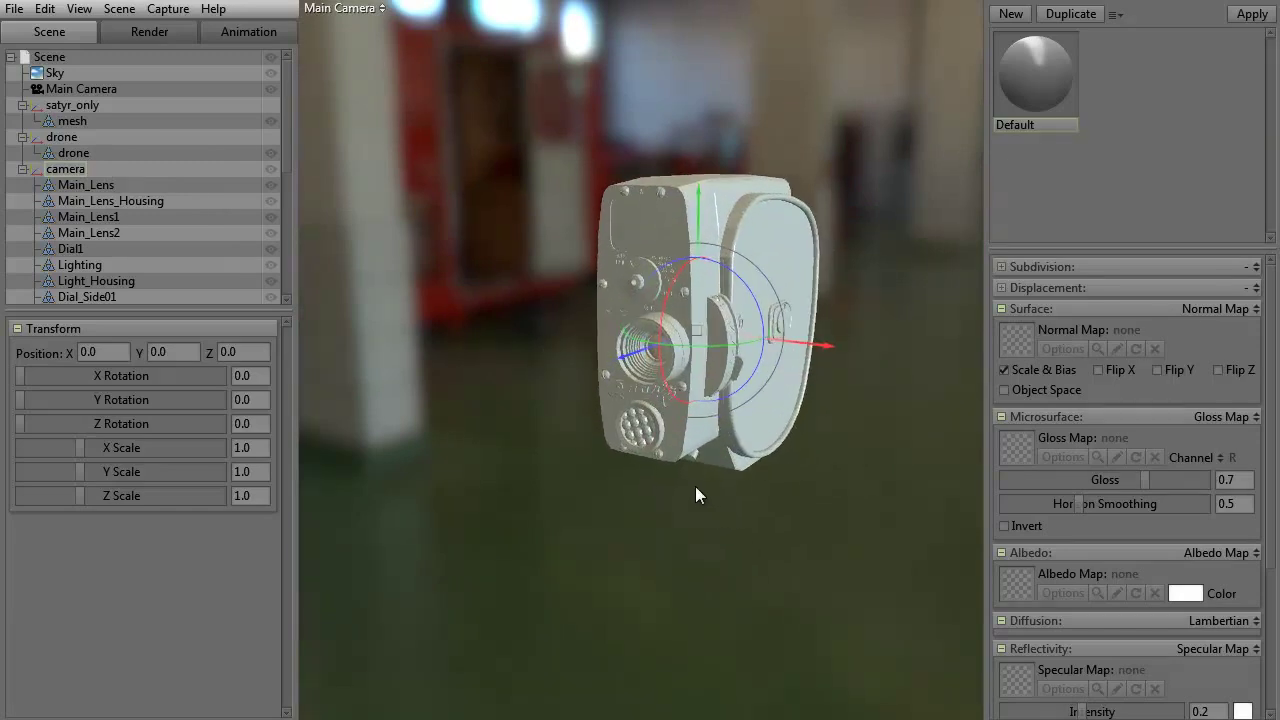
pyautogui.moveTo(695, 487); pyautogui.dragTo(624, 514)
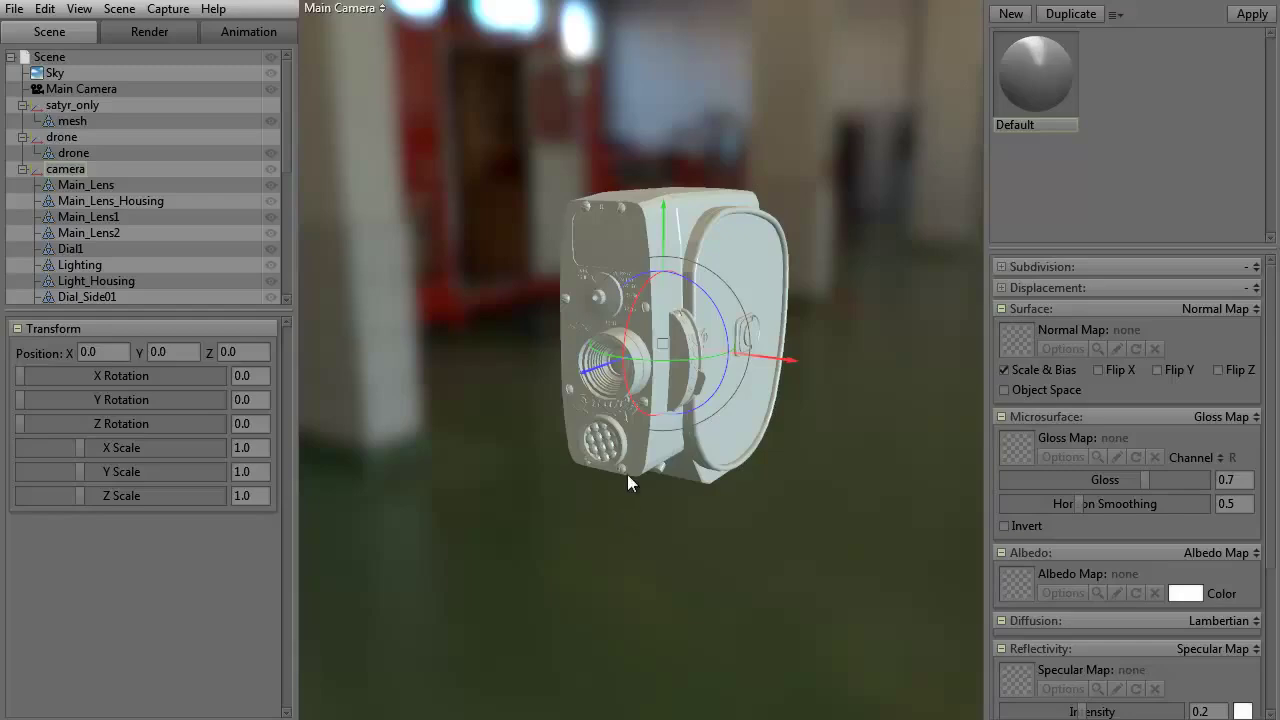
pyautogui.moveTo(653, 514)
pyautogui.mouseDown()
pyautogui.moveTo(633, 492)
pyautogui.moveTo(625, 512)
pyautogui.moveTo(527, 522)
pyautogui.moveTo(629, 515)
pyautogui.mouseUp()
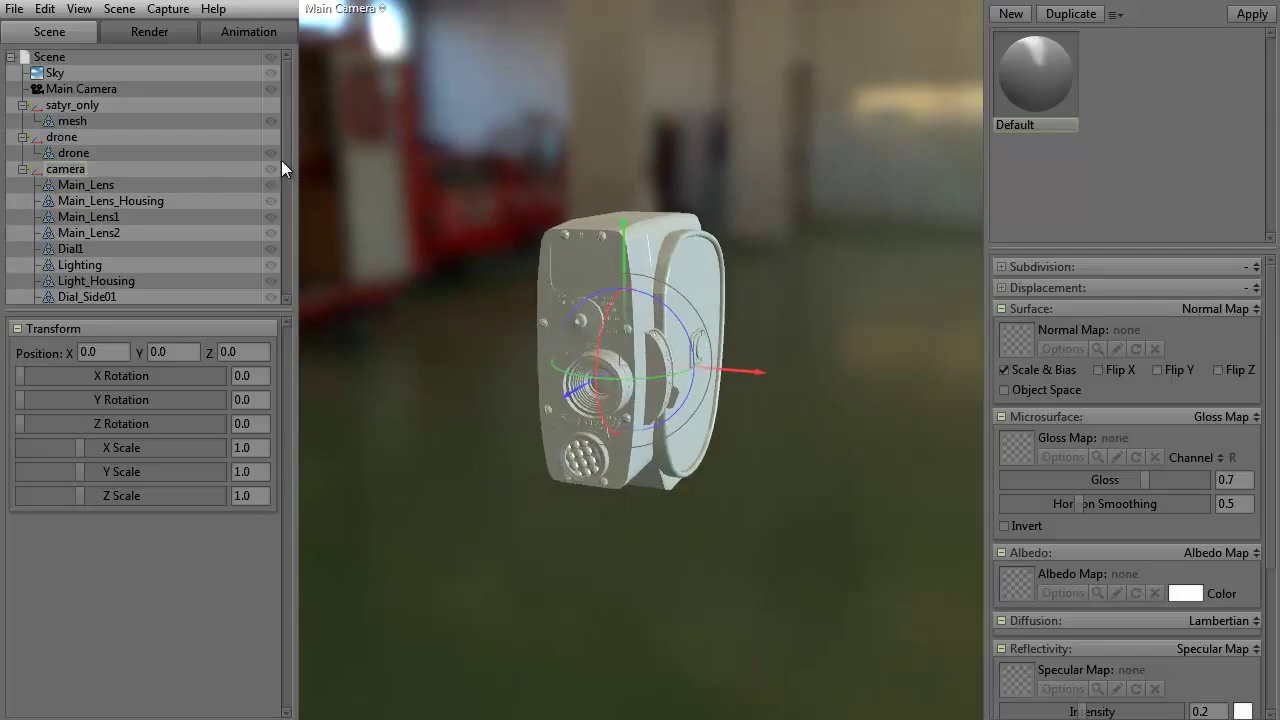
# - Browse the camera's Main_Lens, Main_Lens_Housing and Main_Lens2 parts, then show the drone again
pyautogui.moveTo(285, 166); pyautogui.dragTo(286, 195)
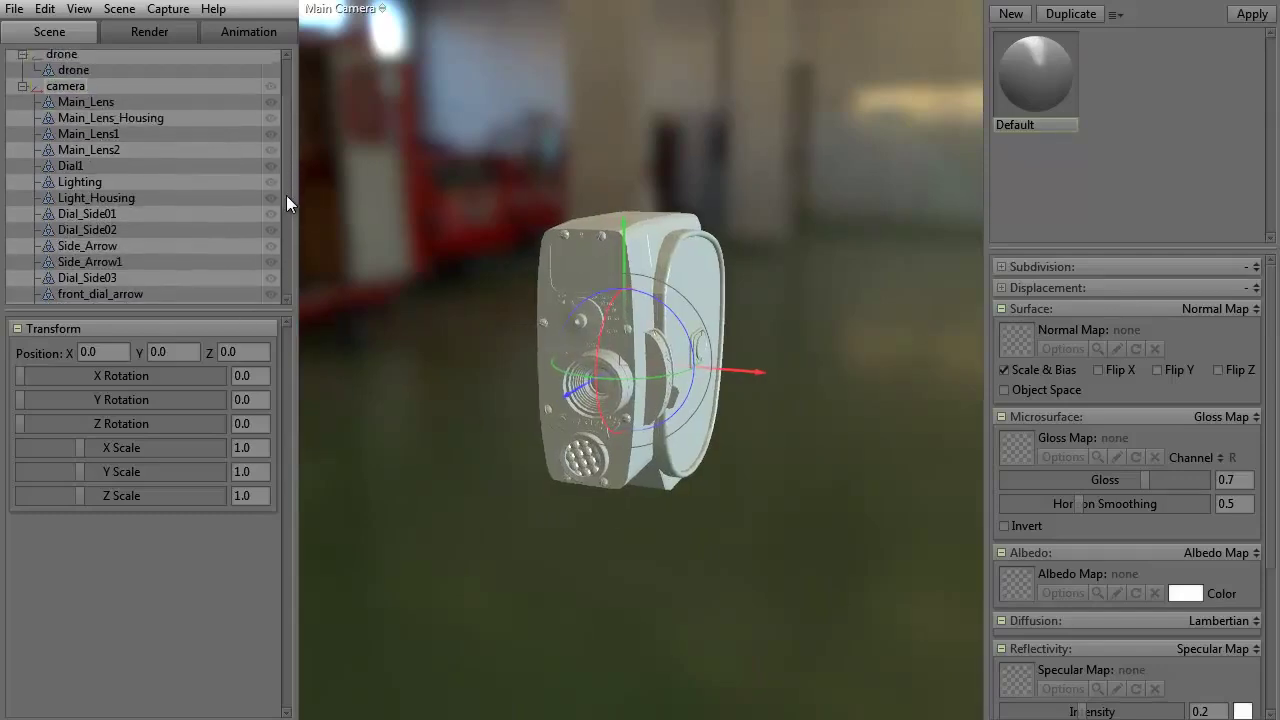
pyautogui.click(87, 95)
pyautogui.click(95, 112)
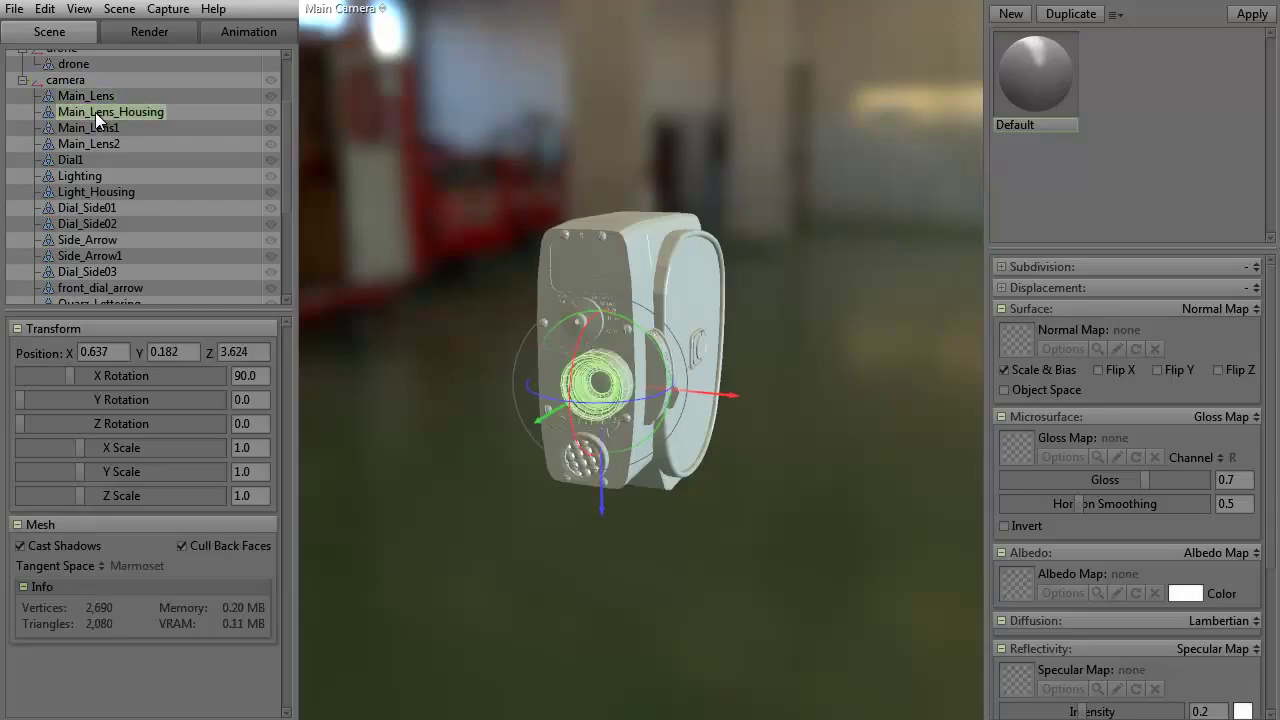
pyautogui.click(97, 127)
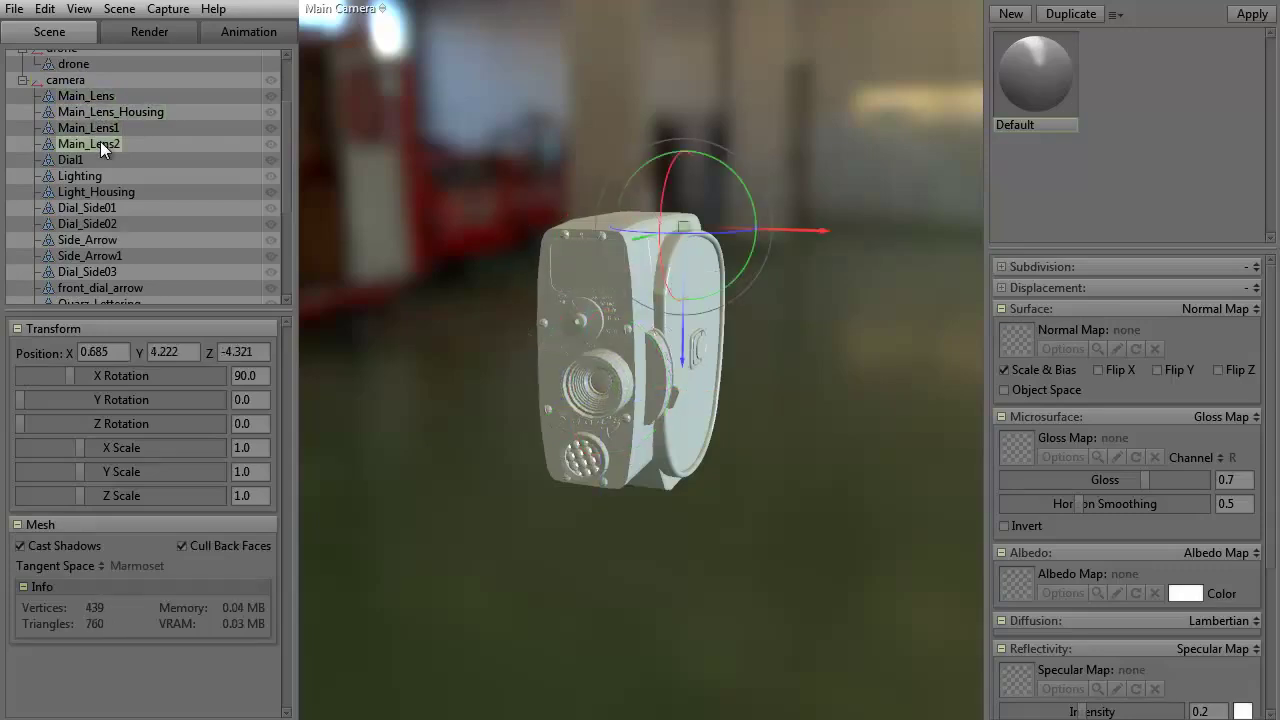
pyautogui.click(22, 80)
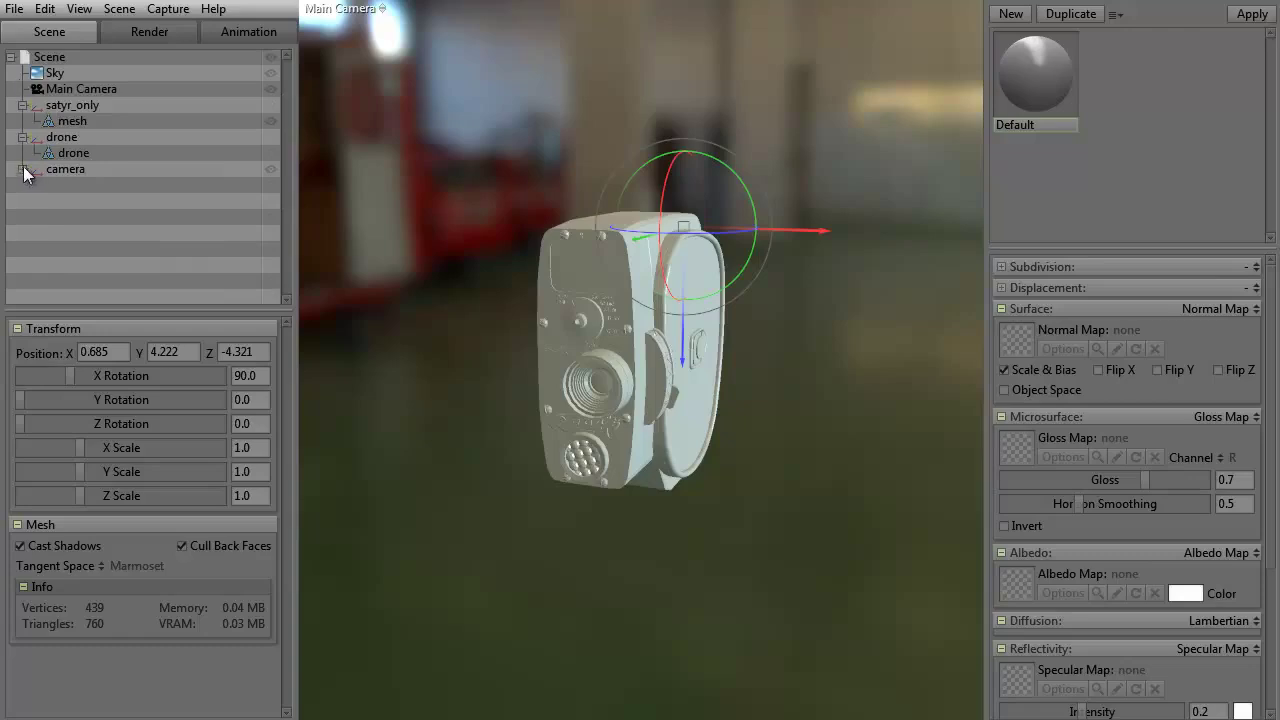
pyautogui.click(23, 170)
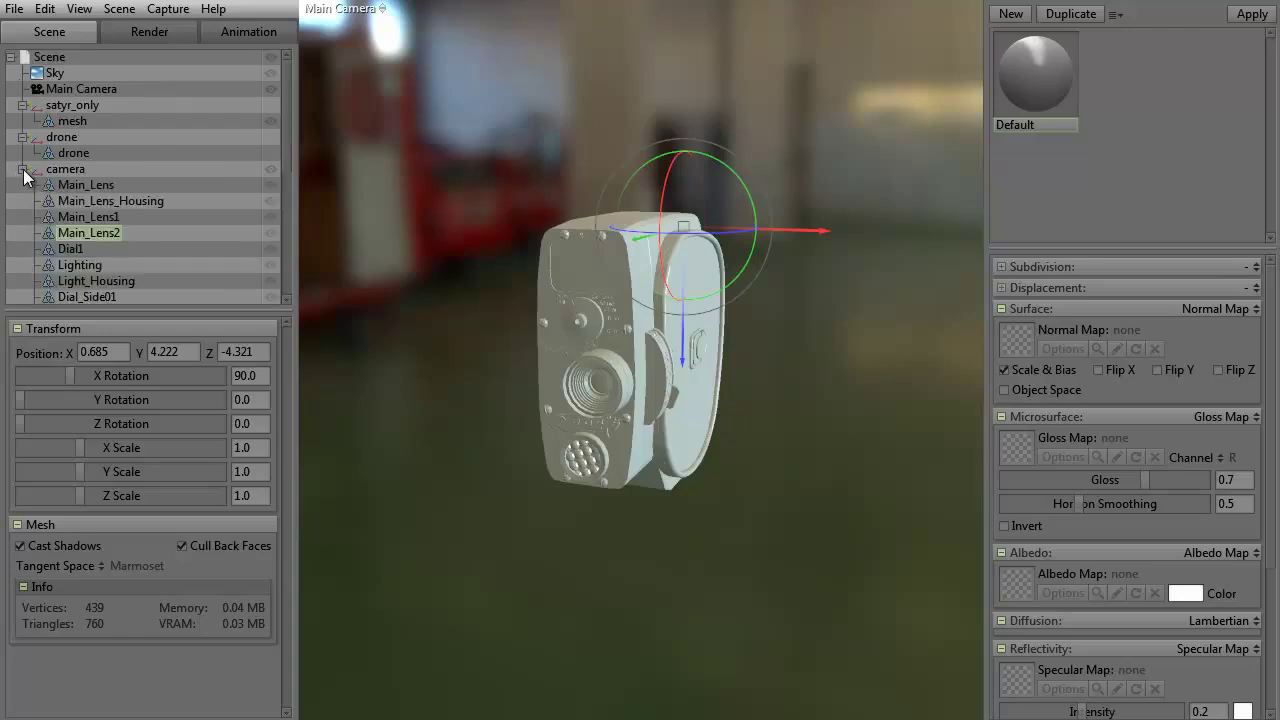
pyautogui.click(23, 170)
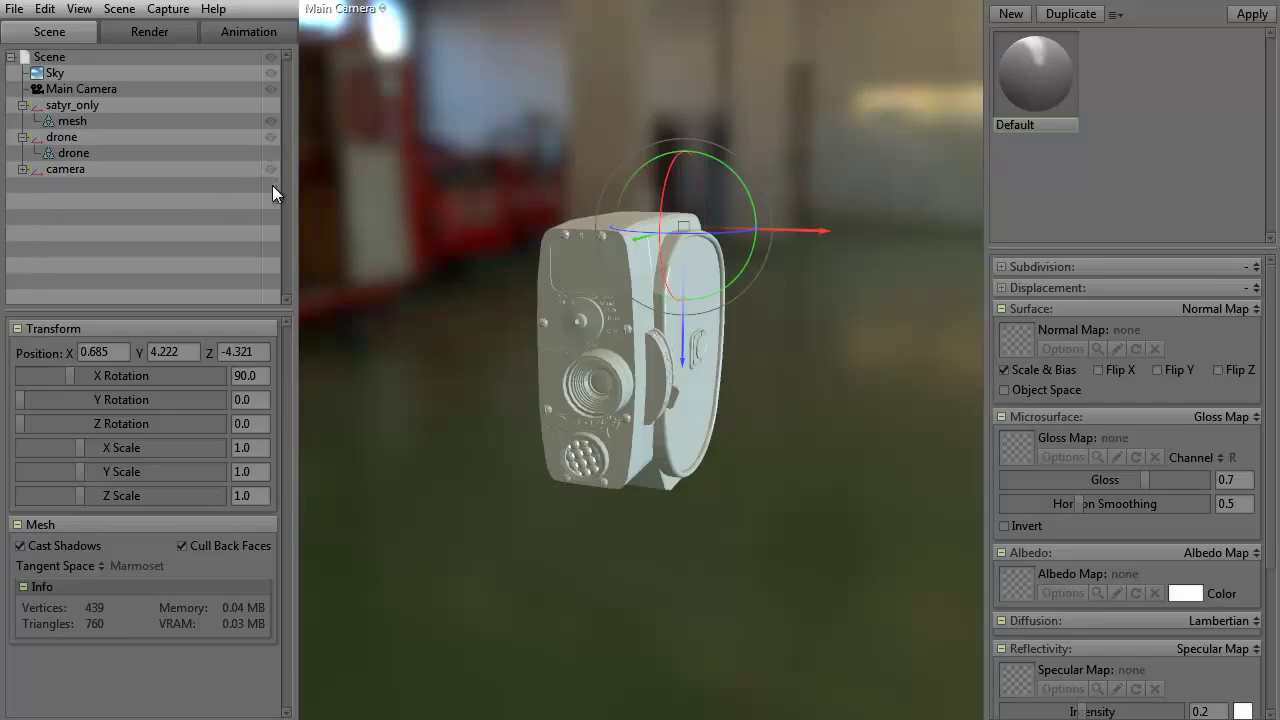
pyautogui.click(268, 150)
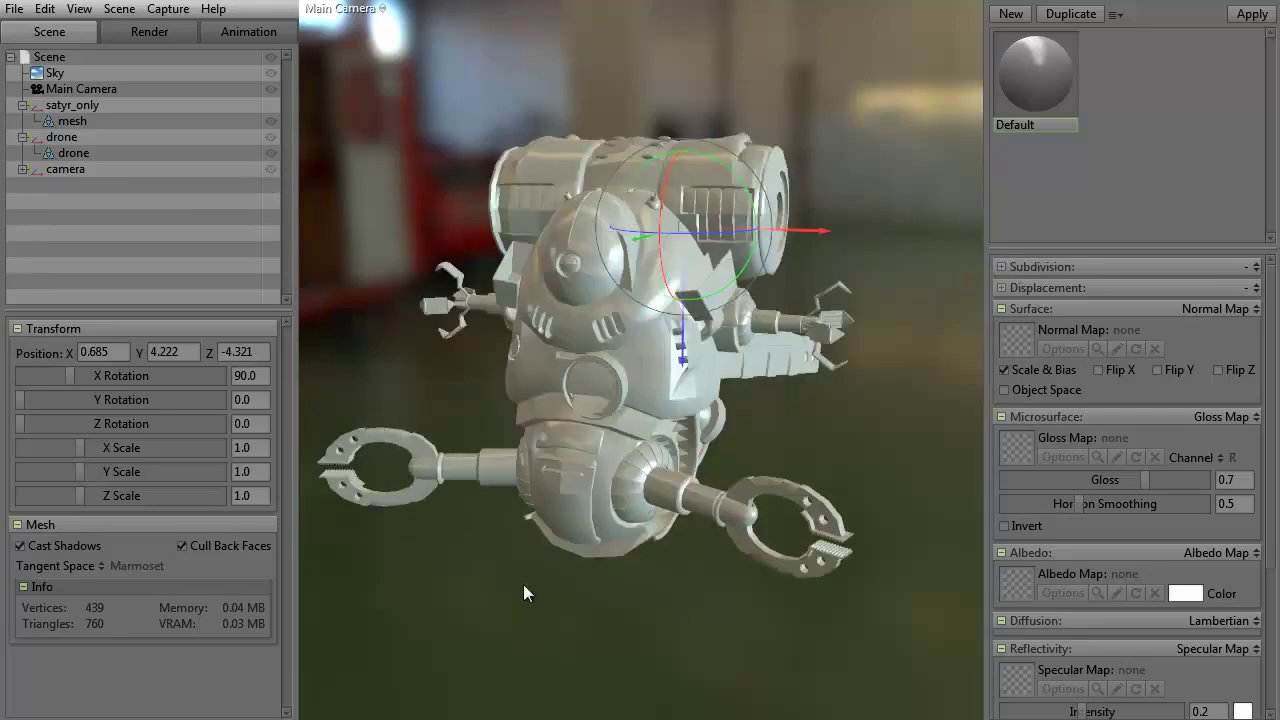
# - Move the drone left along X to -9.564
pyautogui.moveTo(523, 584); pyautogui.dragTo(453, 441, button='right')
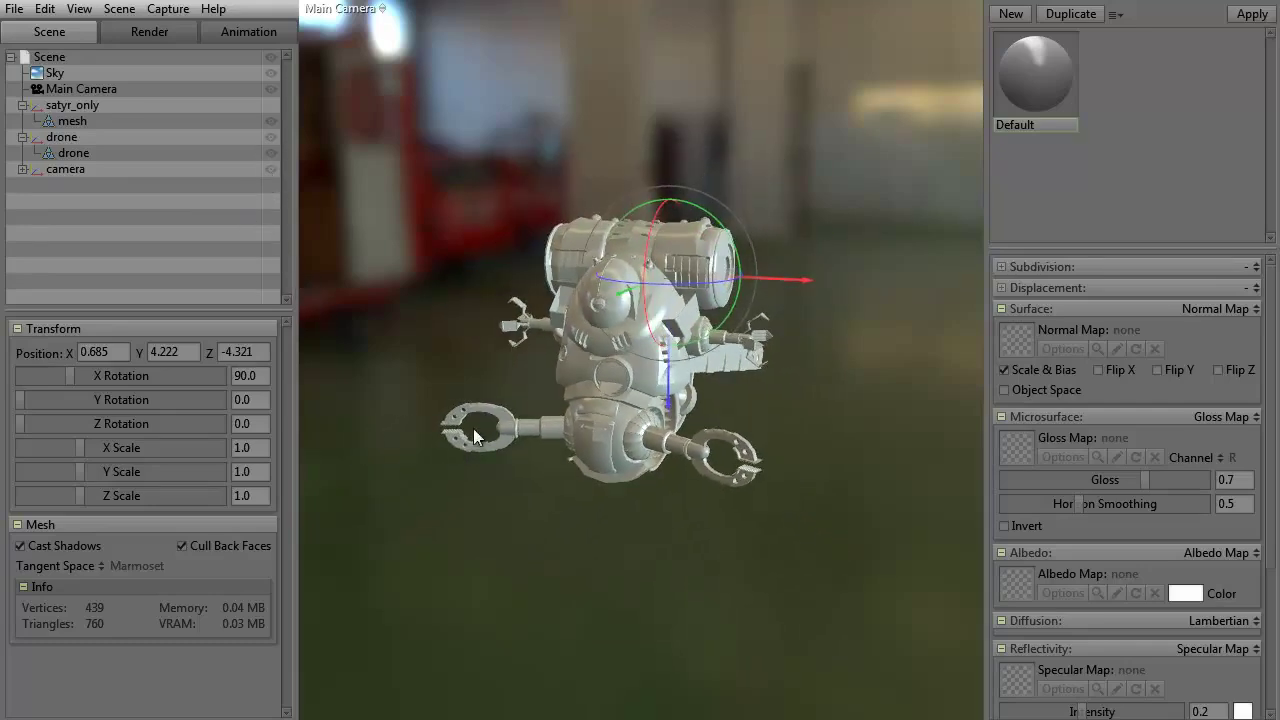
pyautogui.click(204, 135)
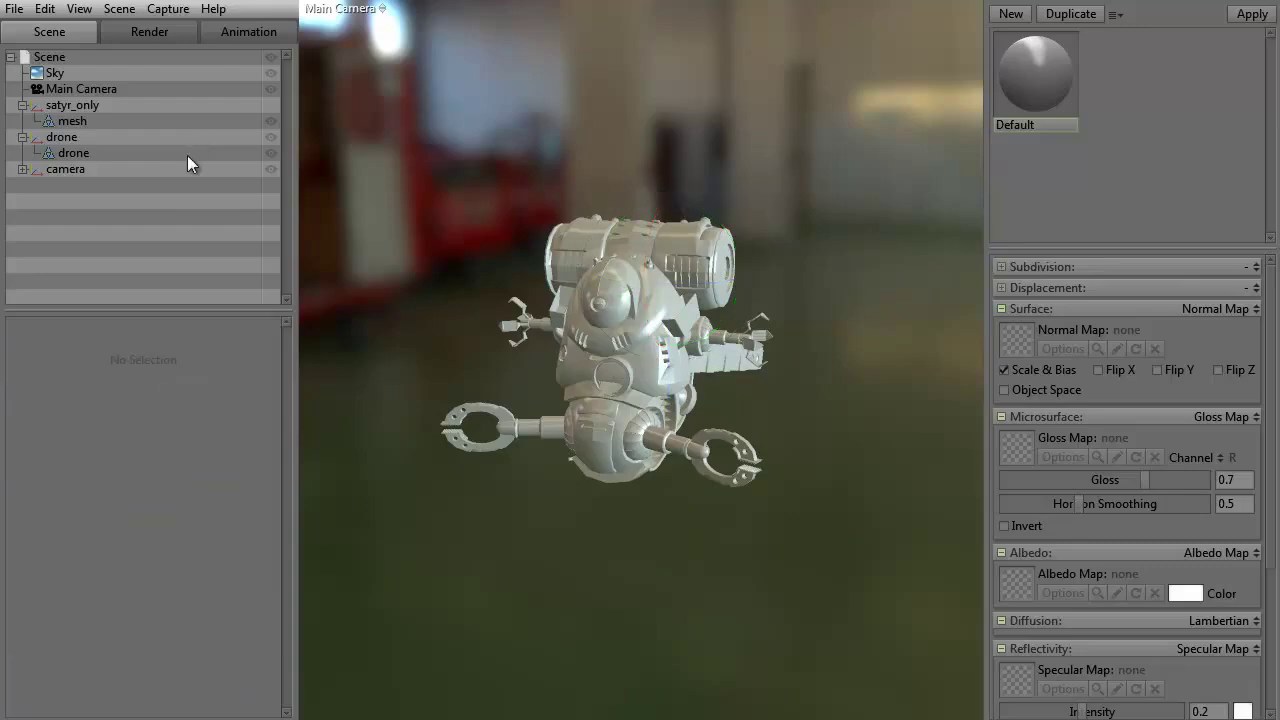
pyautogui.click(85, 152)
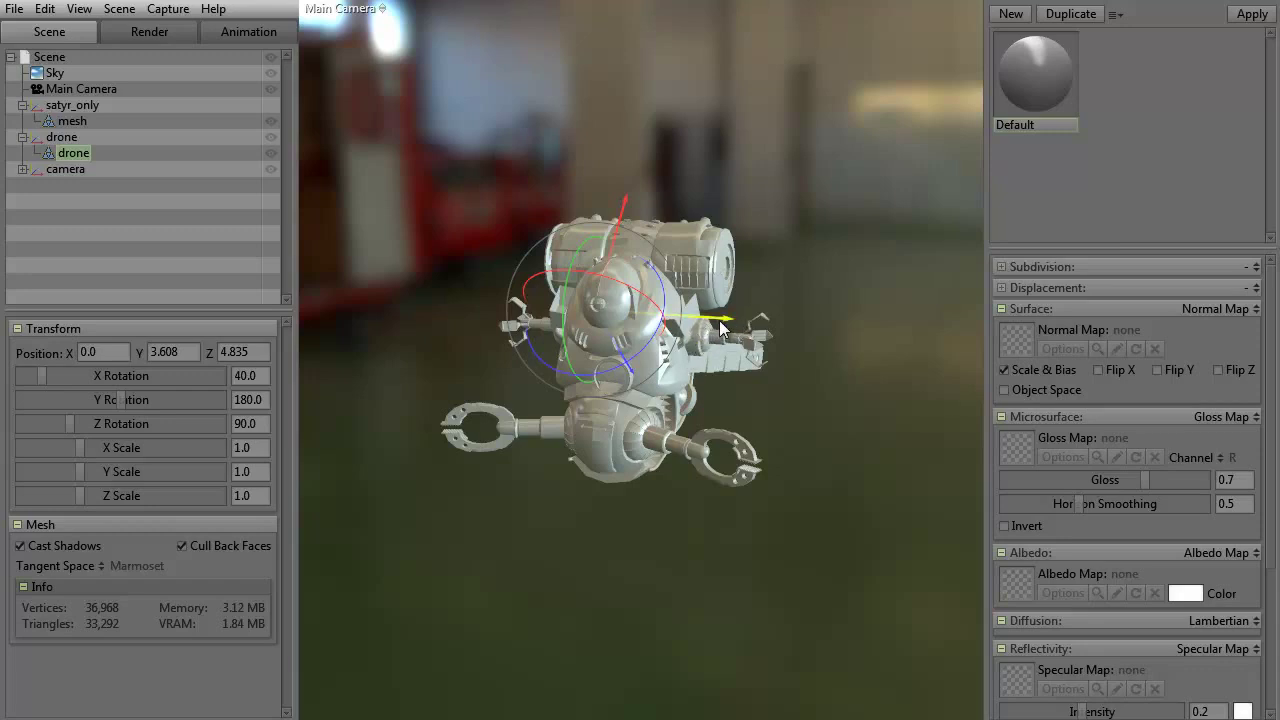
pyautogui.moveTo(723, 318); pyautogui.dragTo(524, 318)
pyautogui.moveTo(593, 558); pyautogui.dragTo(560, 523)
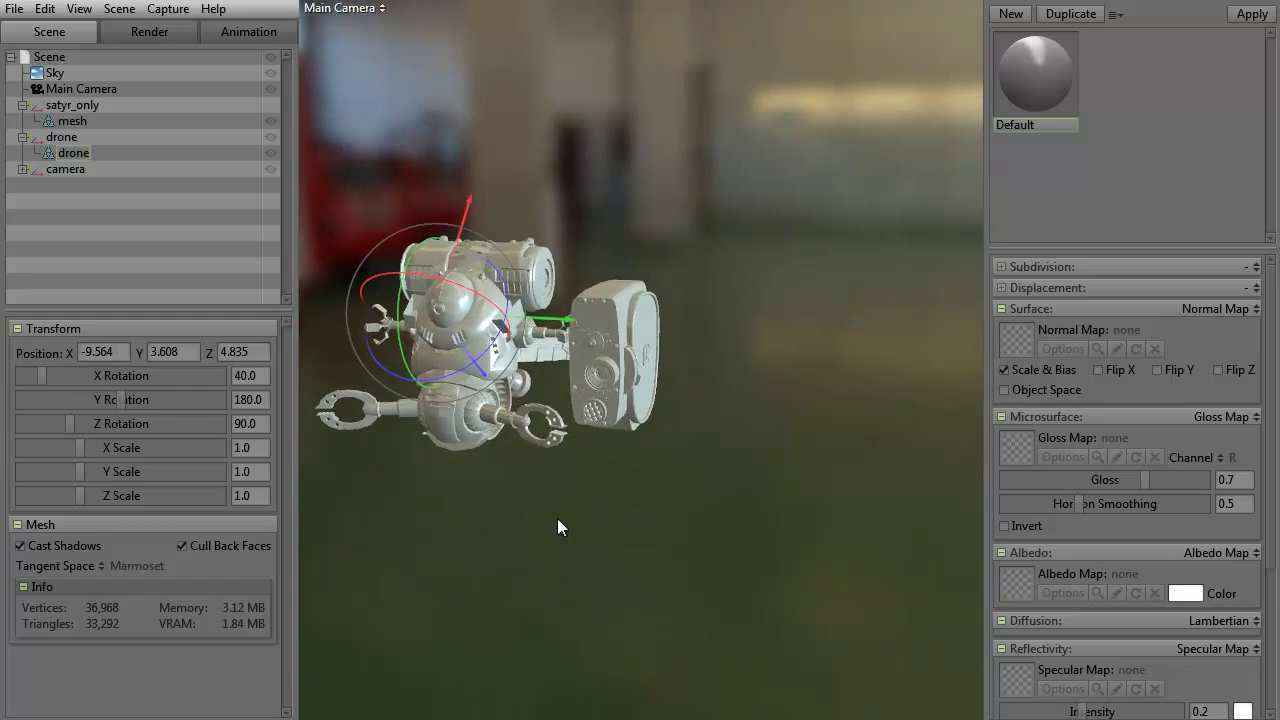
# - Make satyr_only visible again and select the satyr mesh
pyautogui.click(269, 105)
pyautogui.scroll(-10, 576, 184)
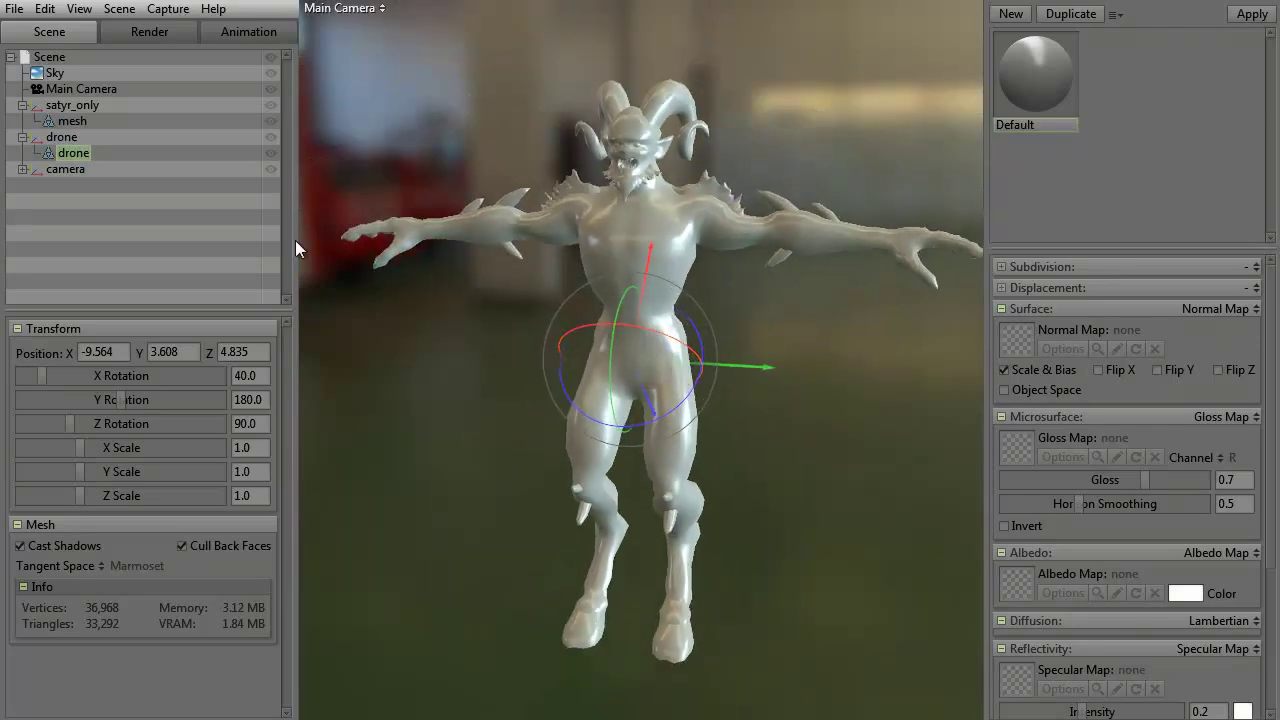
pyautogui.click(181, 106)
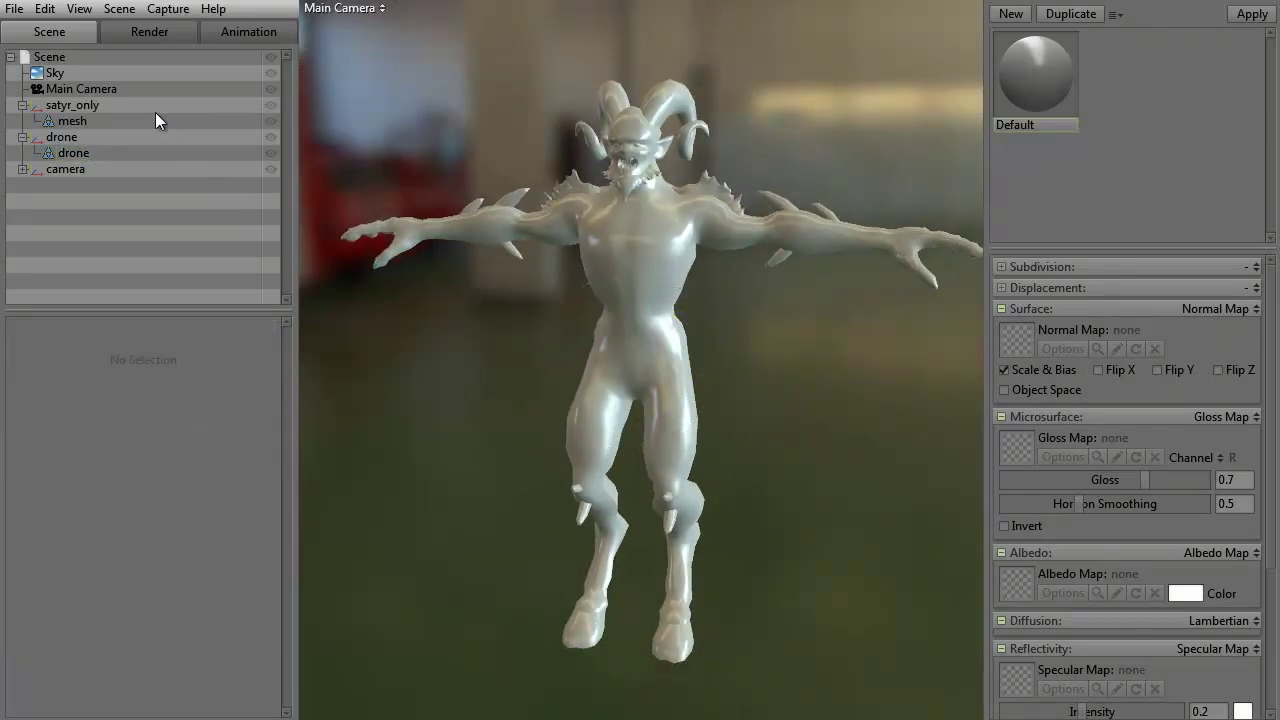
pyautogui.click(85, 121)
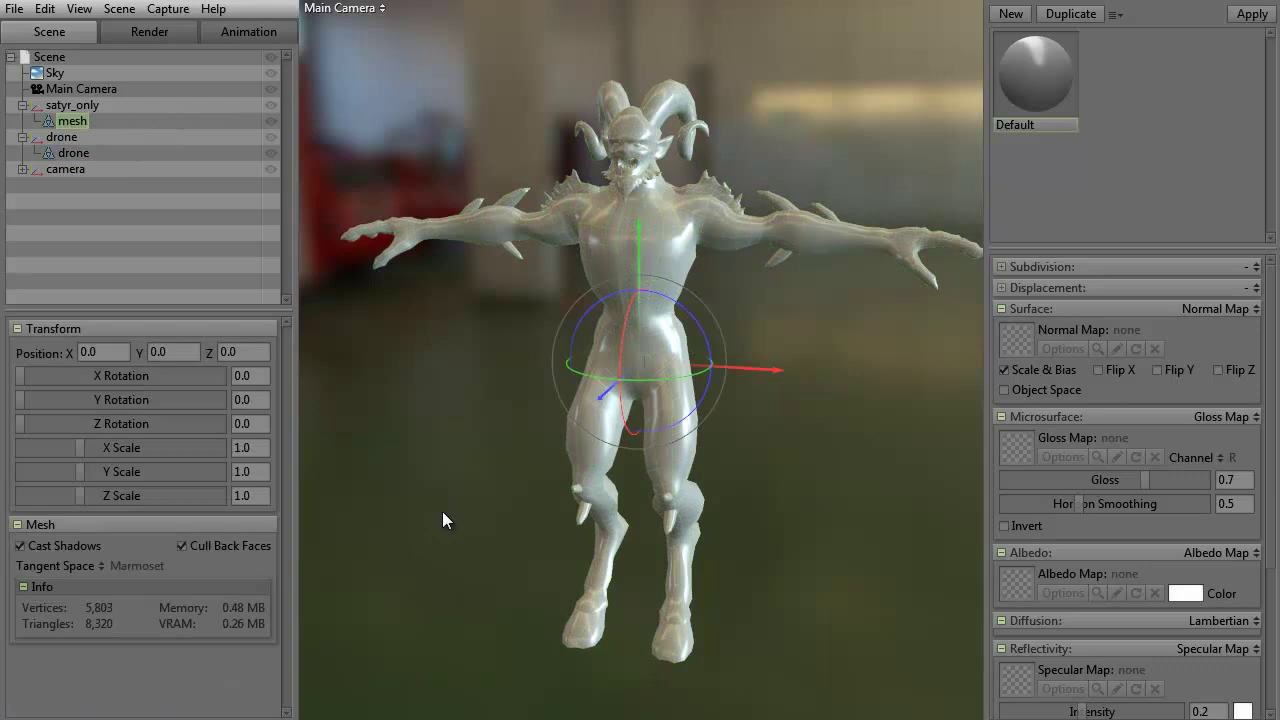
pyautogui.moveTo(449, 503); pyautogui.dragTo(462, 506)
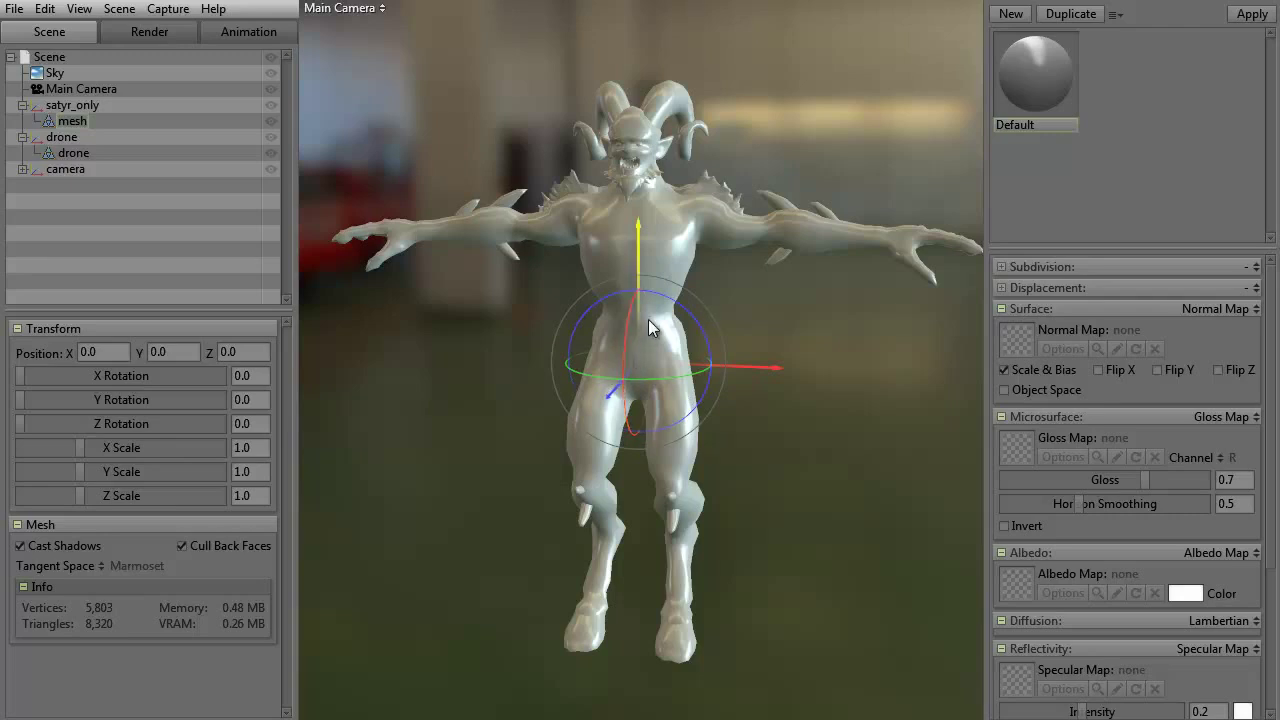
pyautogui.moveTo(637, 226)
pyautogui.mouseDown()
pyautogui.moveTo(637, 186)
pyautogui.moveTo(656, 349)
pyautogui.moveTo(640, 169)
pyautogui.moveTo(644, 275)
pyautogui.moveTo(636, 208)
pyautogui.moveTo(636, 246)
pyautogui.mouseUp()
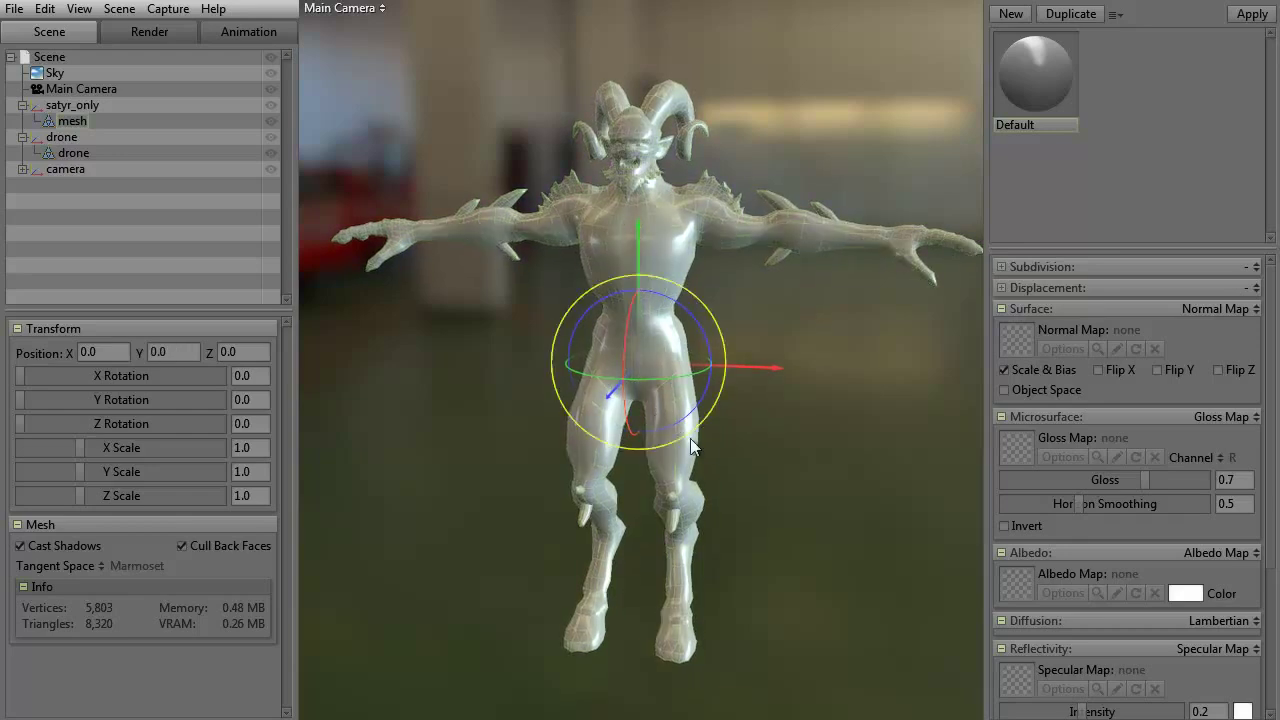
pyautogui.moveTo(769, 368); pyautogui.dragTo(733, 375)
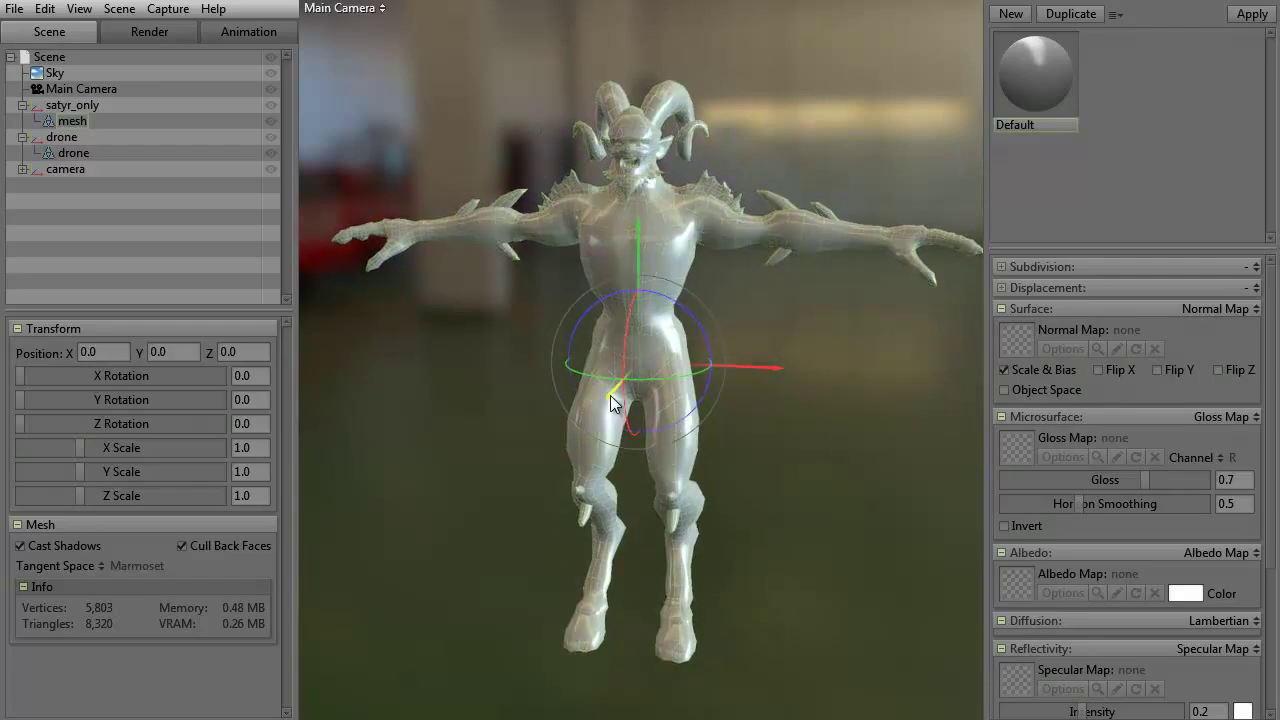
pyautogui.moveTo(610, 395); pyautogui.dragTo(655, 450)
# - Set the satyr's X, Y and Z scale to 0.5
pyautogui.click(236, 448)
pyautogui.write('0.5')
pyautogui.press('Return')
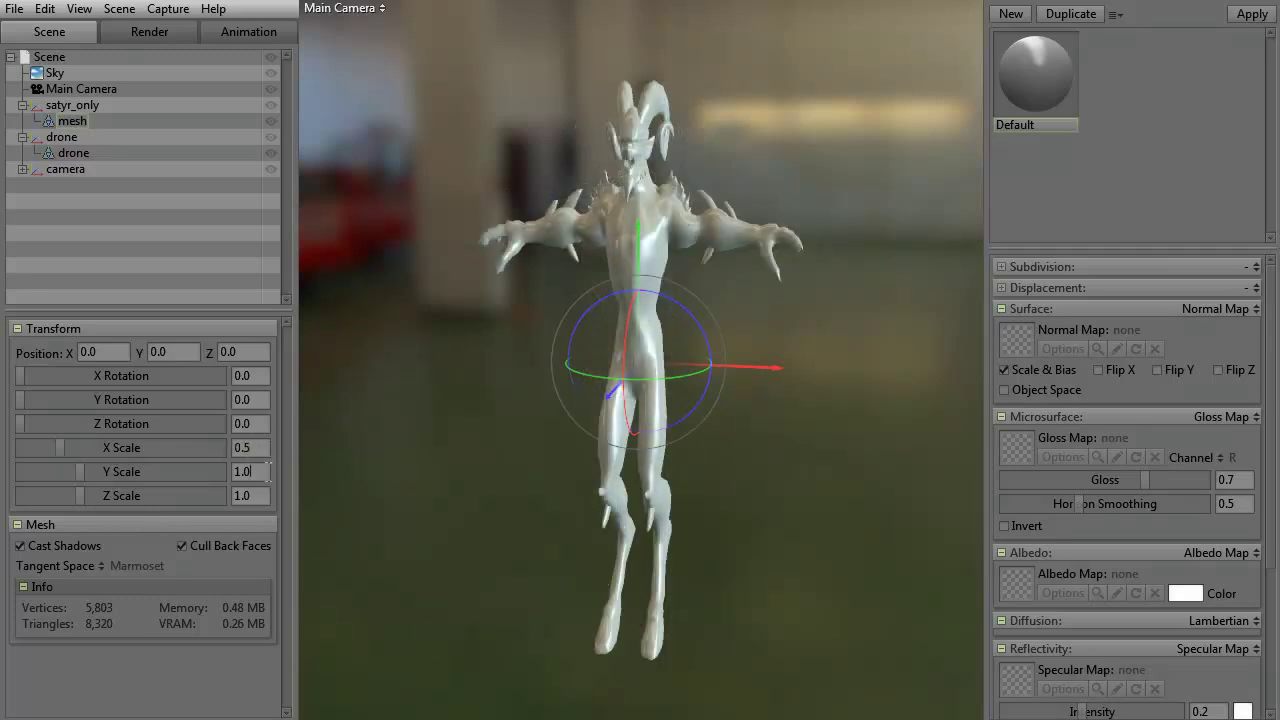
pyautogui.click(258, 471)
pyautogui.write('.5')
pyautogui.press('Return')
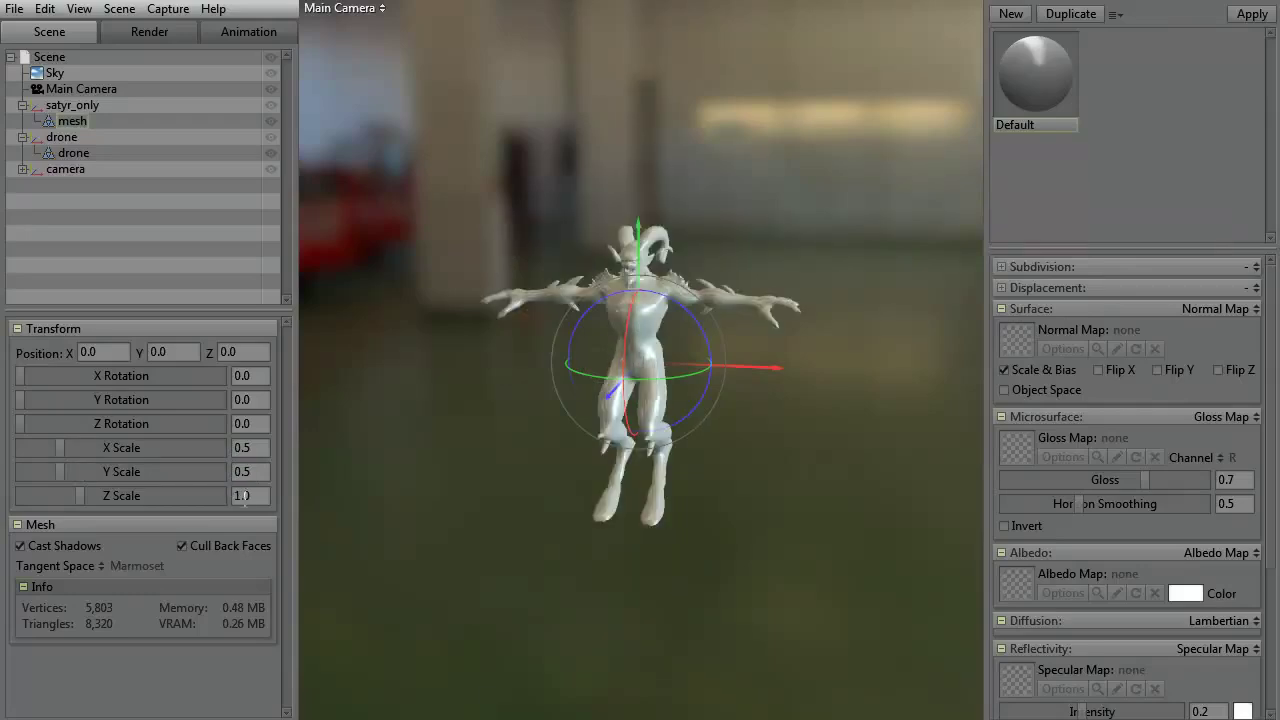
pyautogui.click(236, 495)
pyautogui.write('.5')
pyautogui.press('Return')
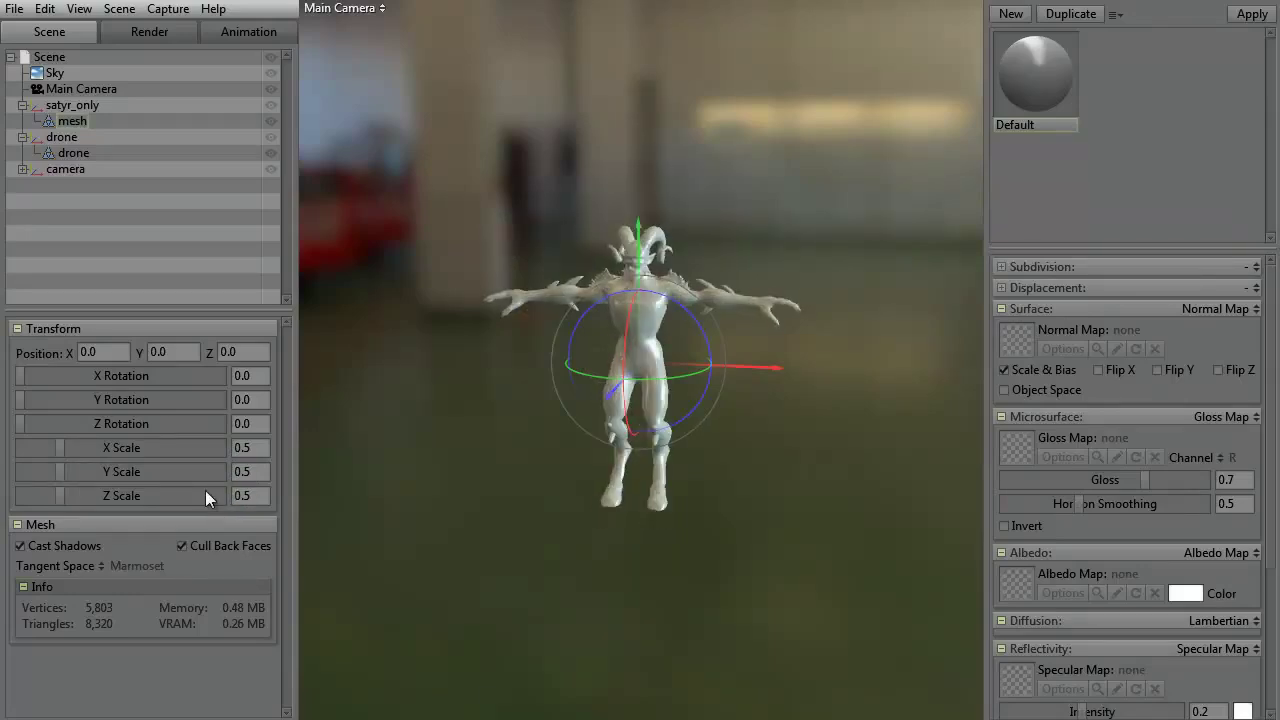
pyautogui.moveTo(516, 321); pyautogui.dragTo(596, 493, button='right')
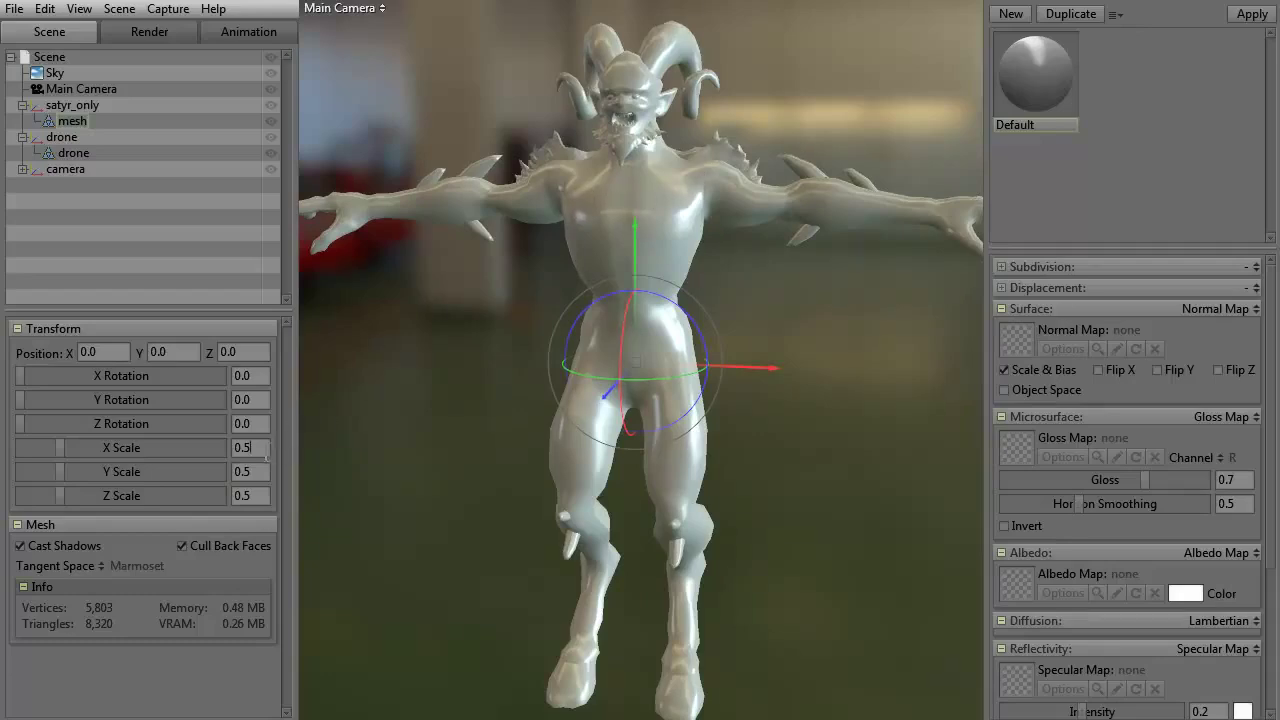
# - Shrink the satyr to scale 0.02 on all axes and move it right of the drone
pyautogui.click(270, 450)
pyautogui.write('0.02')
pyautogui.press('Return')
pyautogui.click(250, 471)
pyautogui.write('0.02')
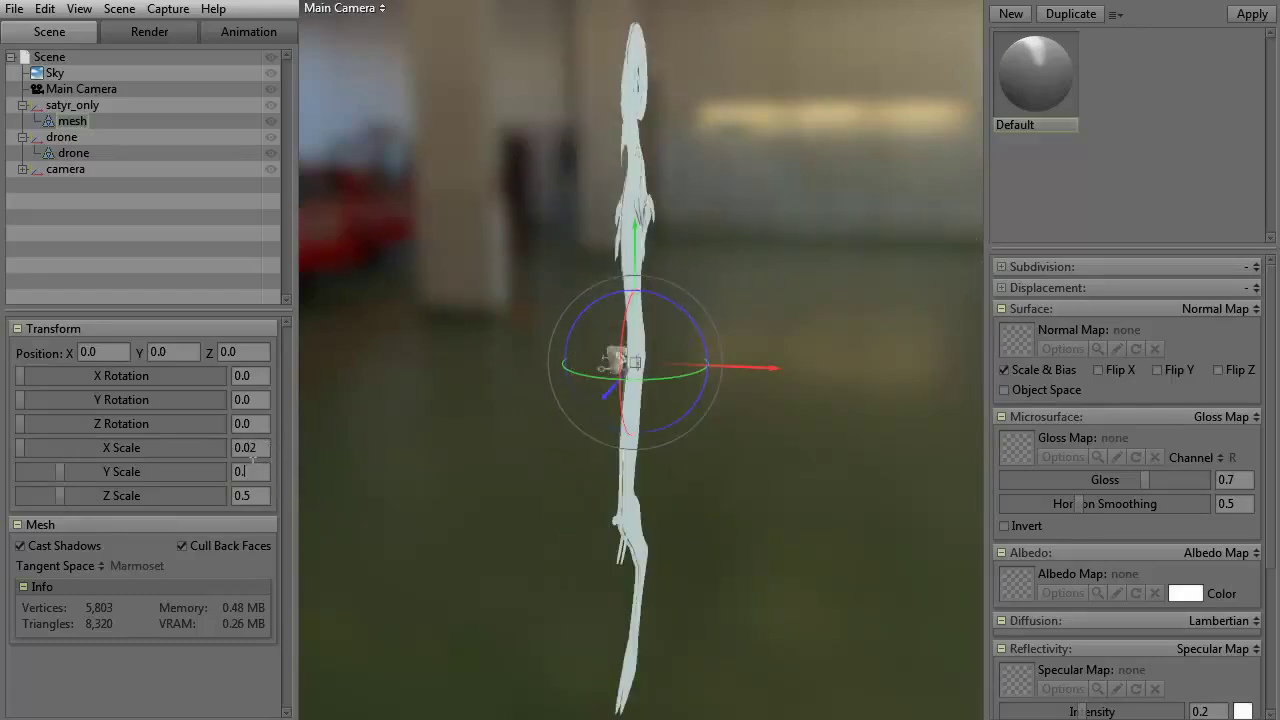
pyautogui.press('Return')
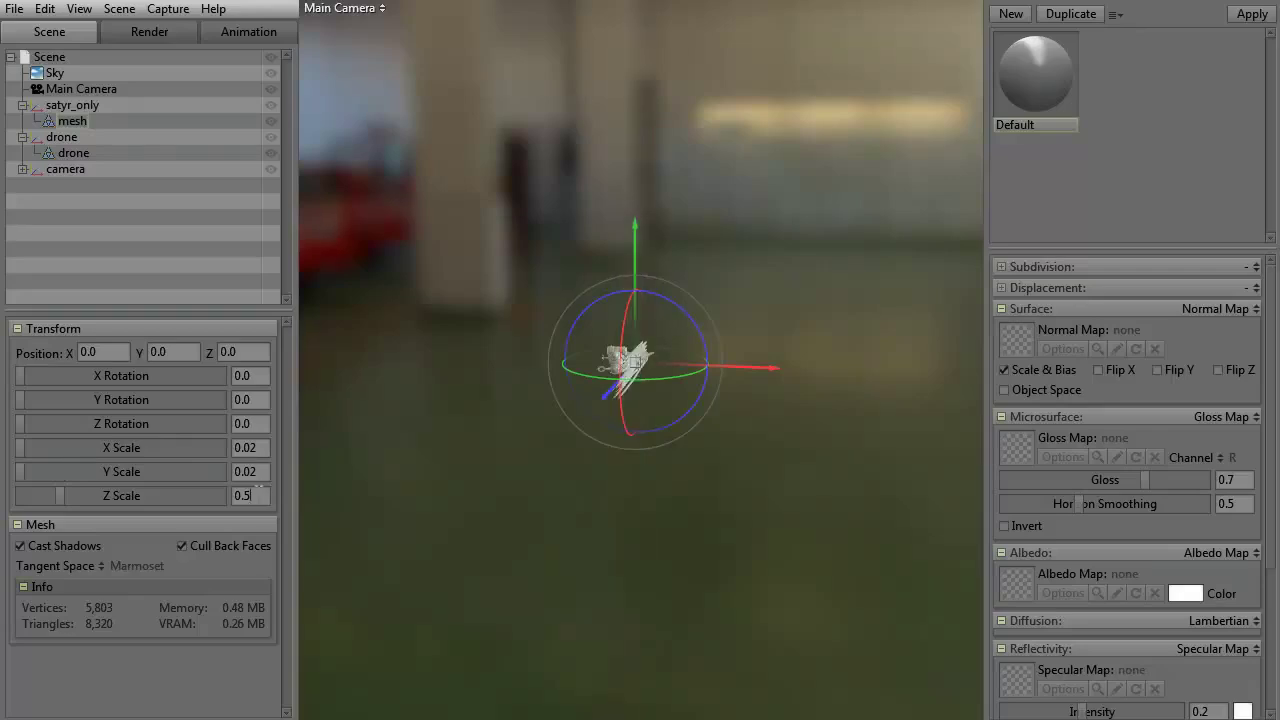
pyautogui.press('BackSpace')
pyautogui.press('BackSpace')
pyautogui.press('BackSpace')
pyautogui.write('0.02')
pyautogui.press('Return')
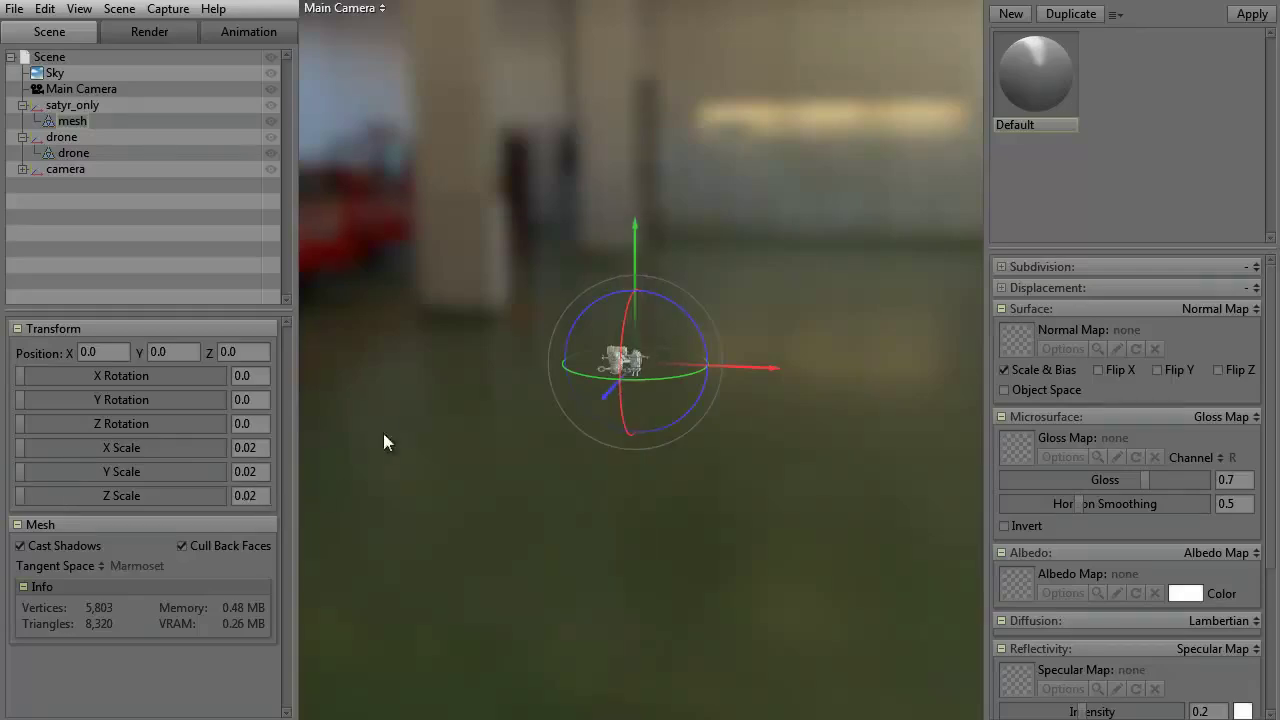
pyautogui.scroll(5, 488, 366)
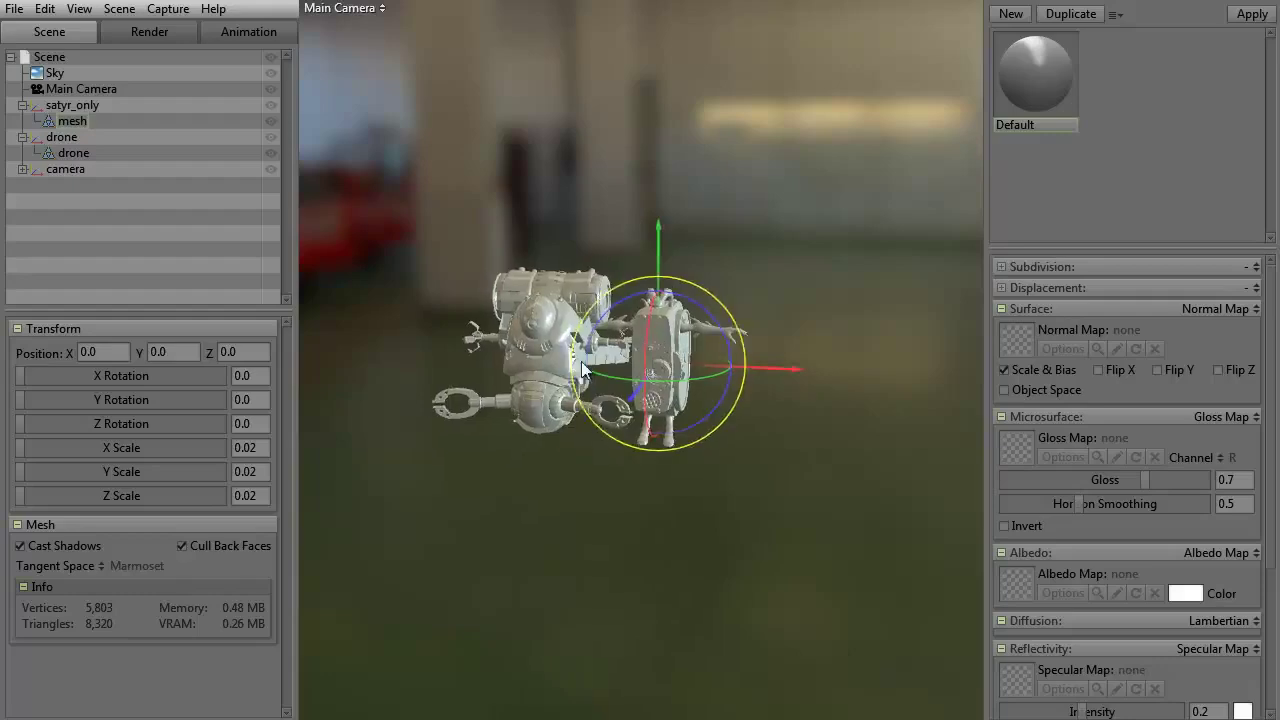
pyautogui.scroll(3, 583, 370)
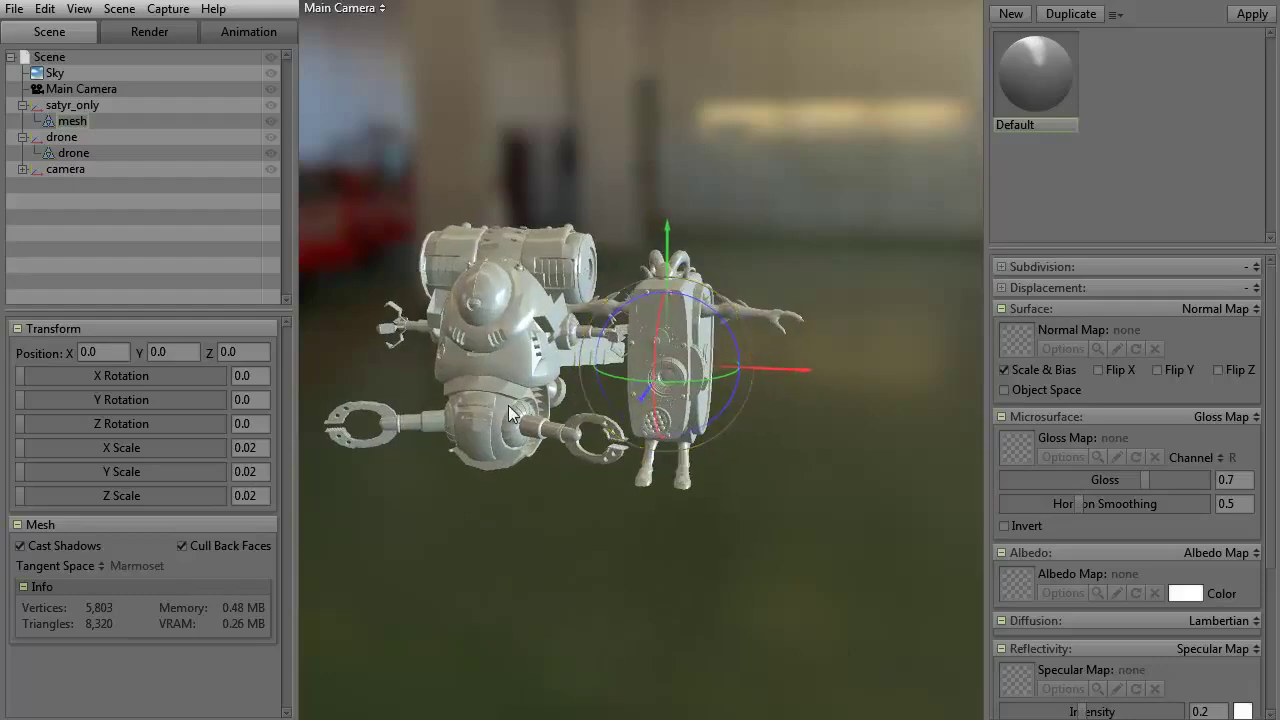
pyautogui.moveTo(799, 371); pyautogui.dragTo(1017, 373)
pyautogui.moveTo(830, 420); pyautogui.dragTo(700, 430)
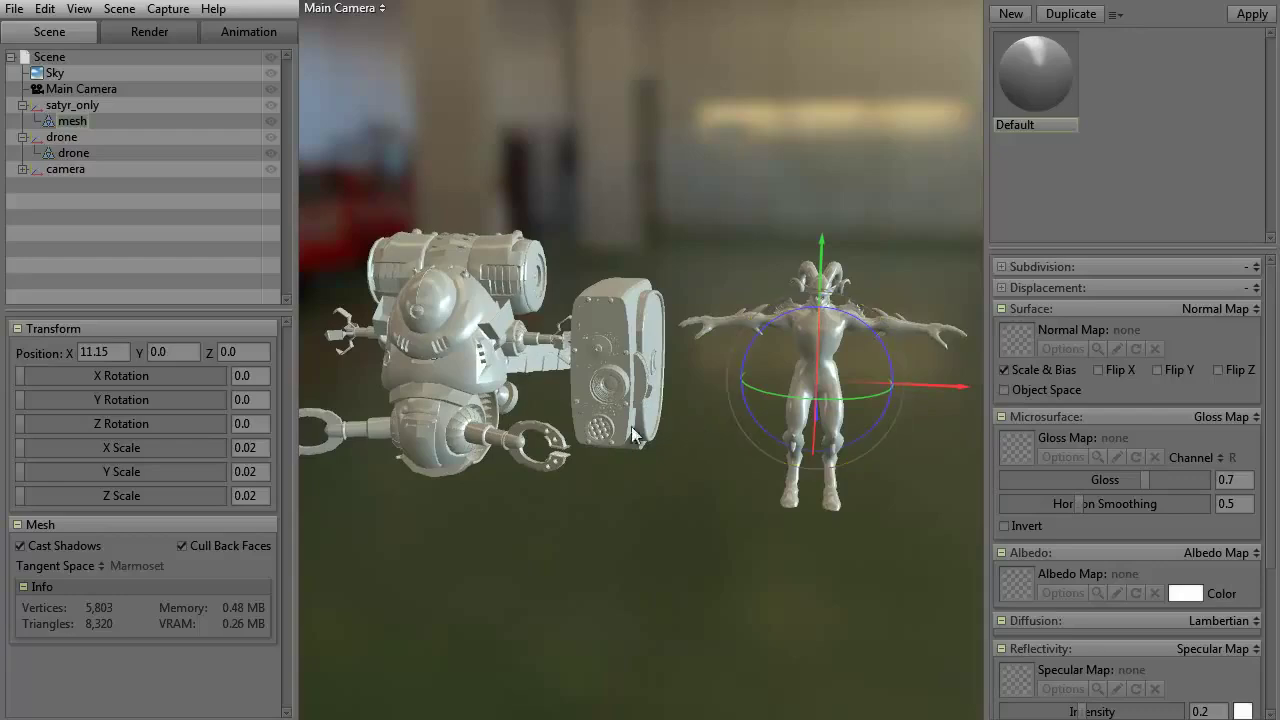
# - Set the satyr's uniform scale to 0.05 and slide it to X 16.08
pyautogui.click(248, 447)
pyautogui.write('5')
pyautogui.press('Return')
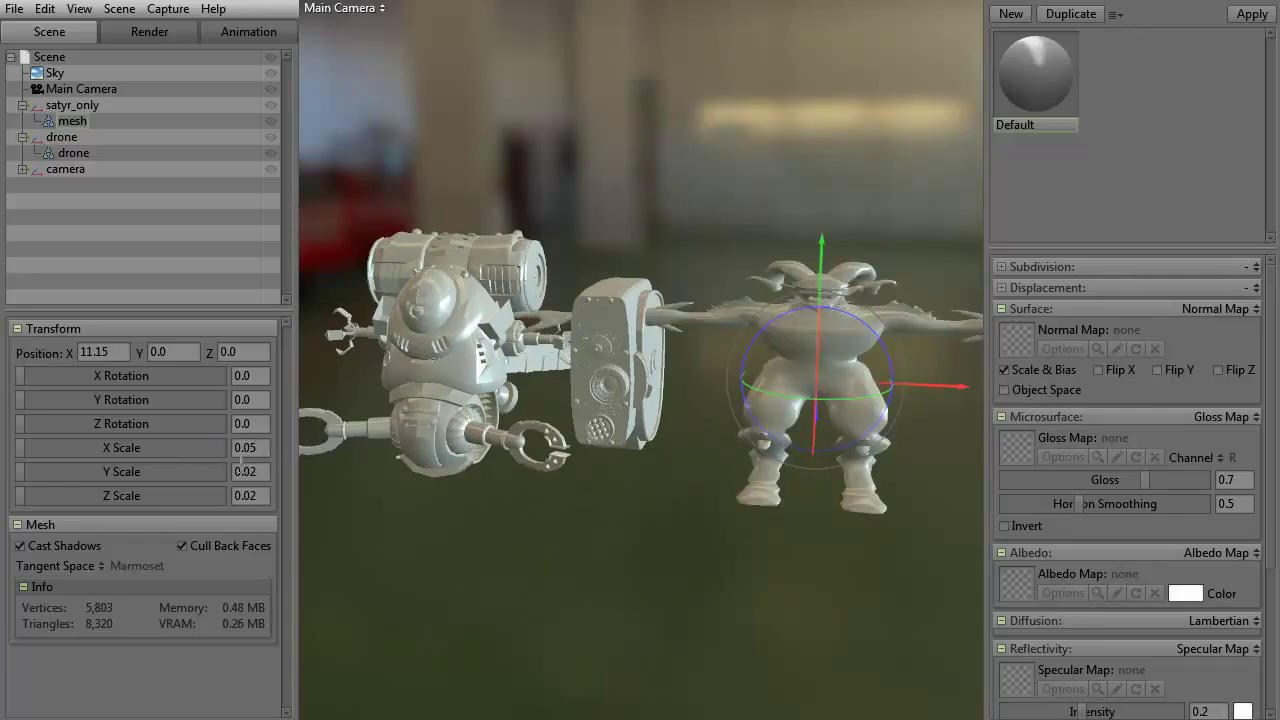
pyautogui.press('BackSpace')
pyautogui.write('5')
pyautogui.press('Return')
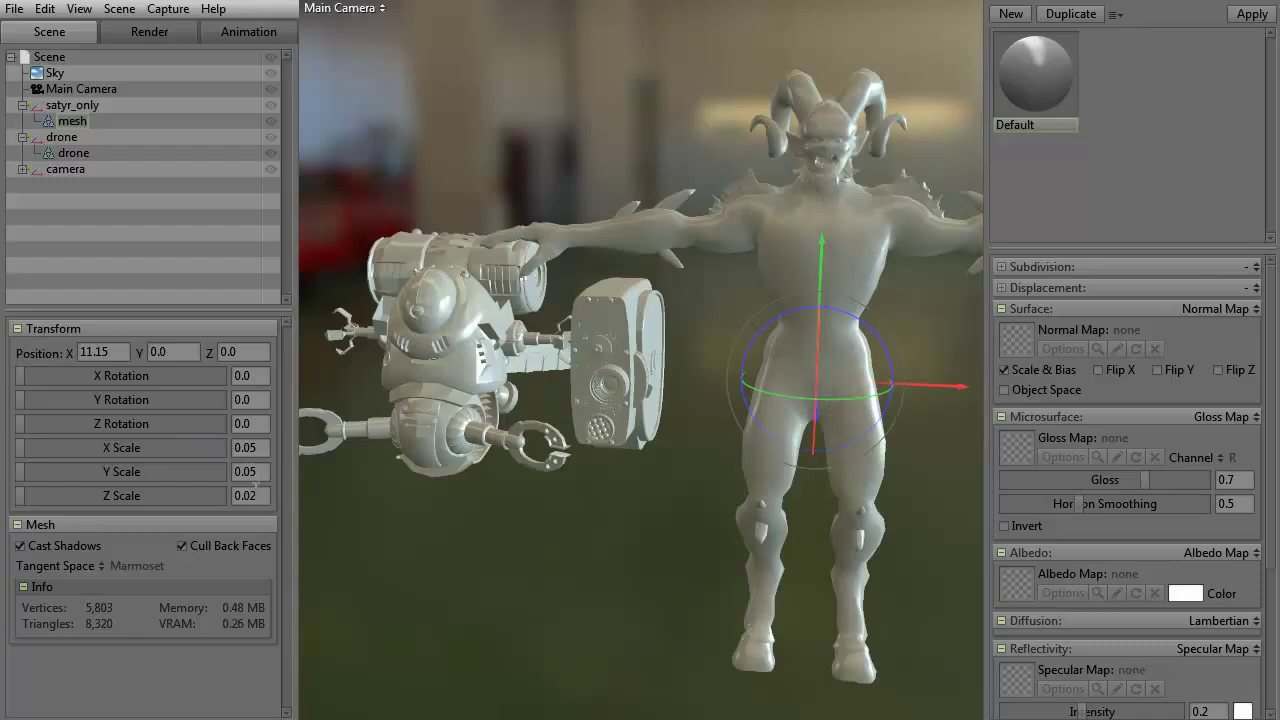
pyautogui.press('BackSpace')
pyautogui.write('5')
pyautogui.press('Return')
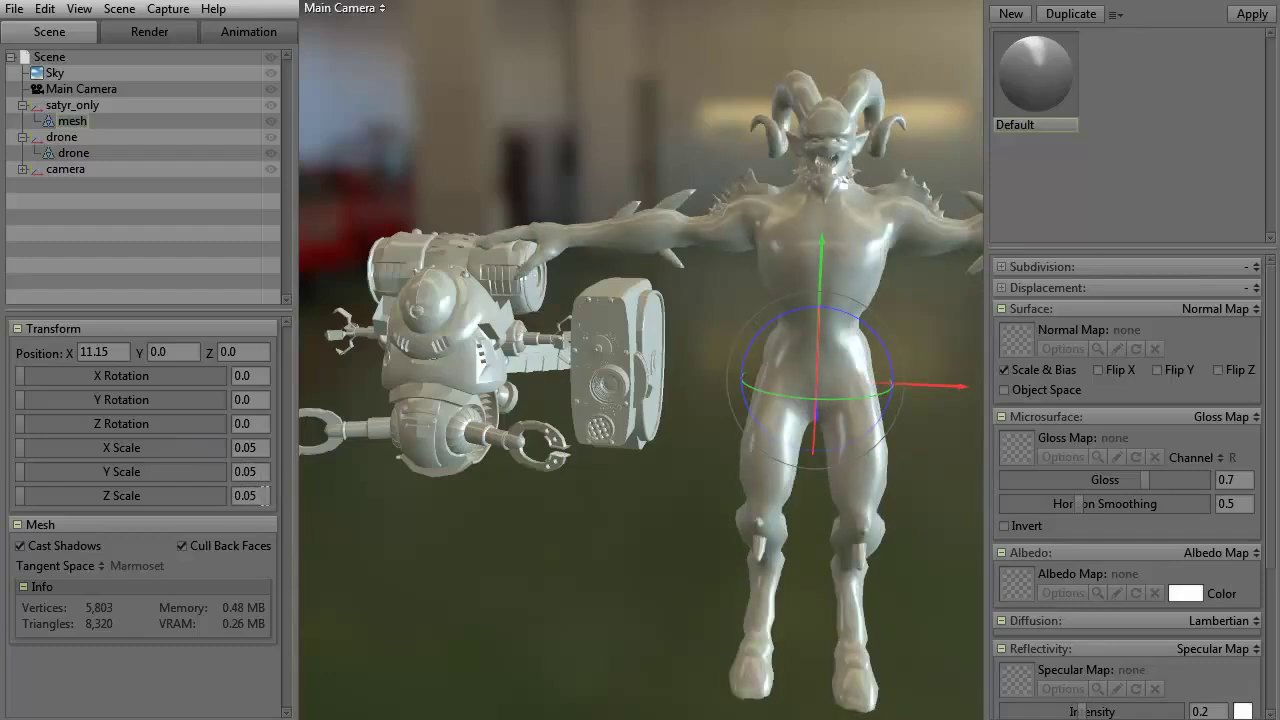
pyautogui.moveTo(527, 540); pyautogui.dragTo(743, 405)
pyautogui.moveTo(939, 371); pyautogui.dragTo(1024, 379)
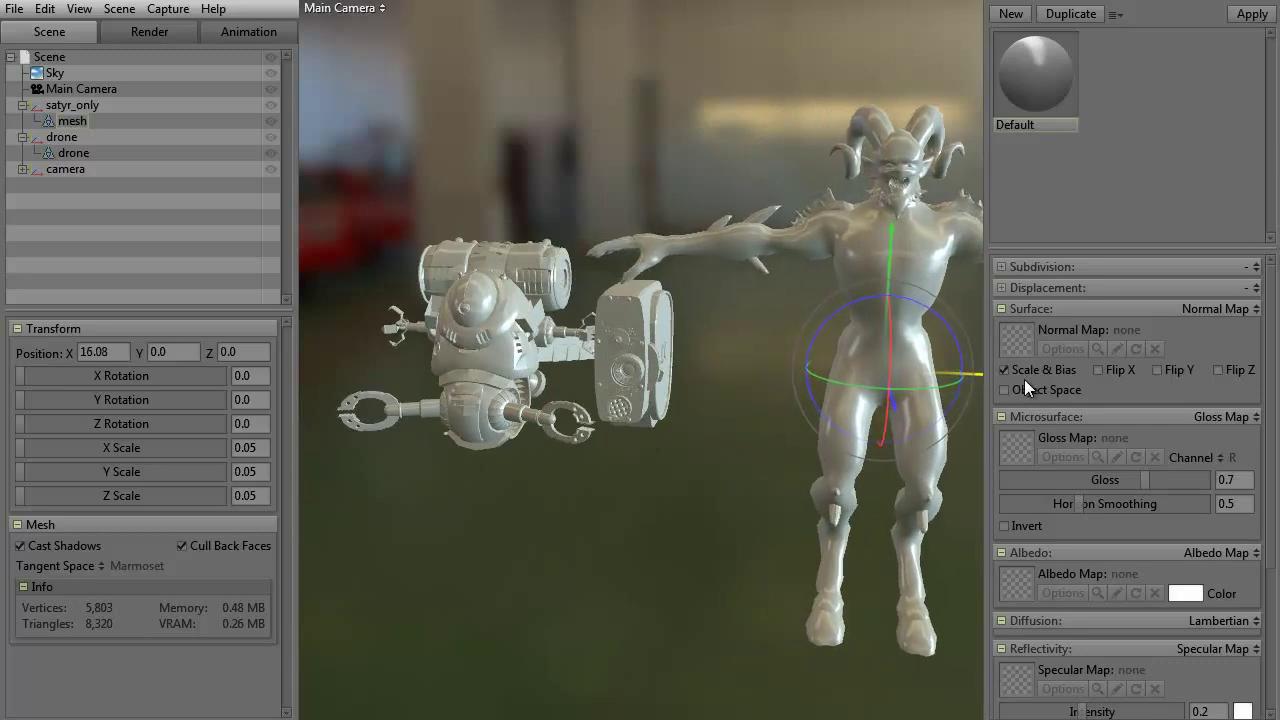
# - Move the drone further left to X -13.54, away from the camera
pyautogui.click(115, 155)
pyautogui.click(76, 152)
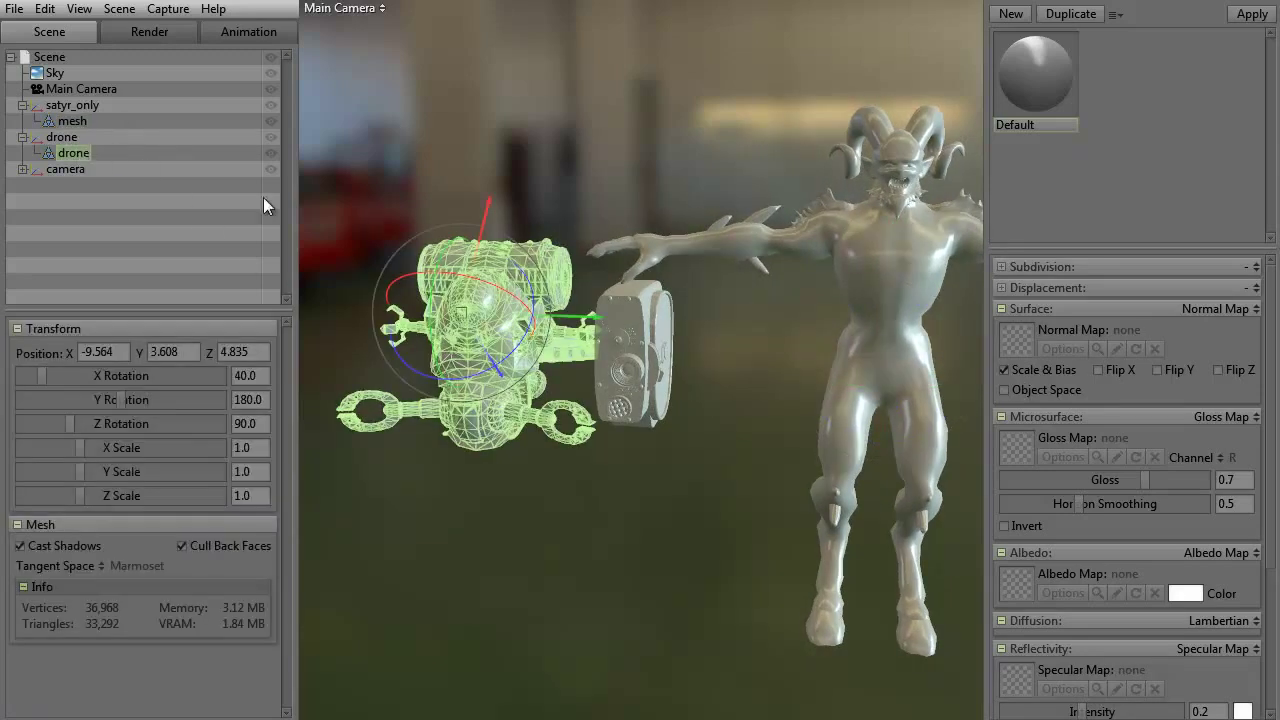
pyautogui.moveTo(592, 319); pyautogui.dragTo(530, 325)
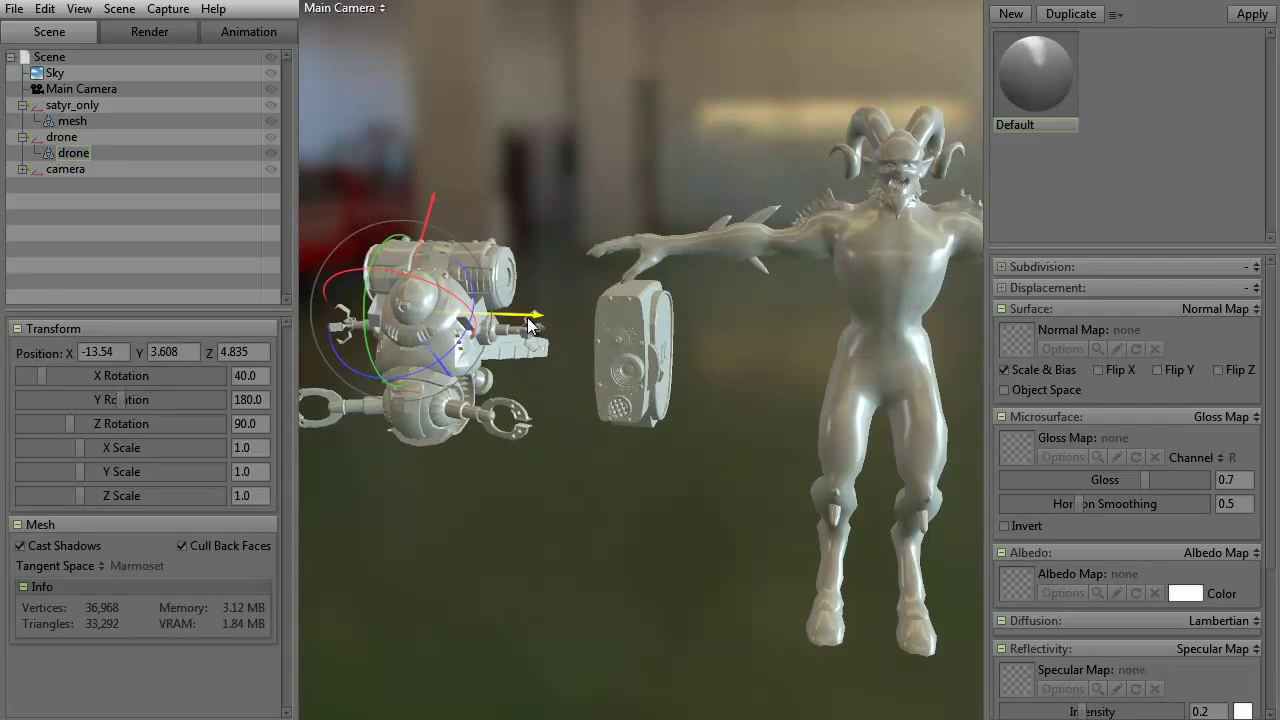
# - Reselect the satyr mesh and orbit the scene toward the viewer
pyautogui.click(69, 121)
pyautogui.click(67, 168)
pyautogui.click(848, 375)
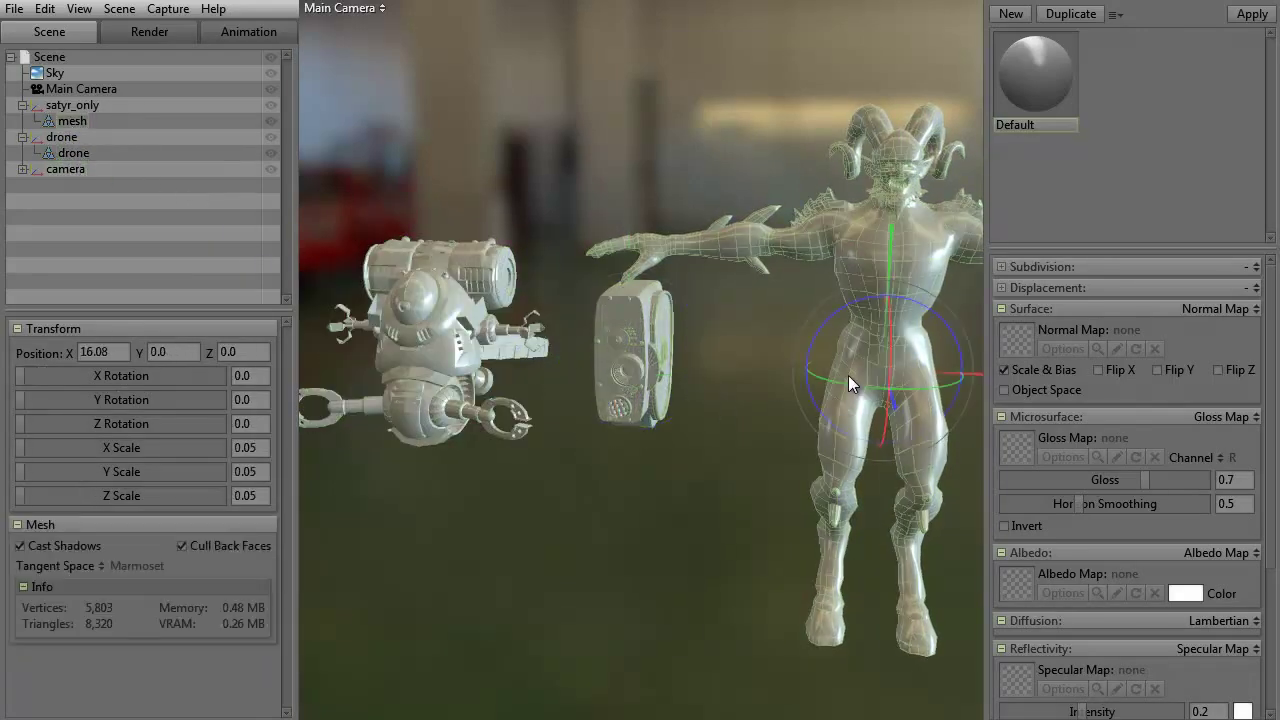
pyautogui.moveTo(788, 400); pyautogui.dragTo(585, 500)
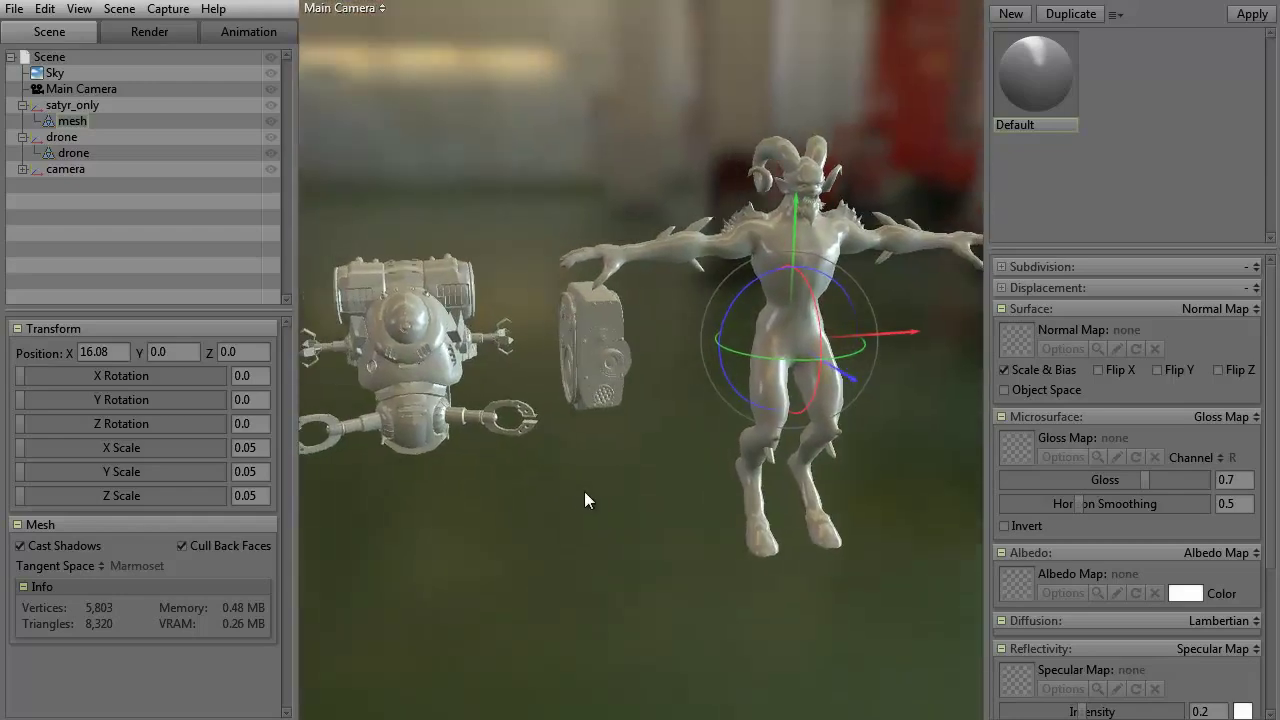
# - In the Animation settings, set Camera Turntable to 60 and play the spin
pyautogui.click(246, 34)
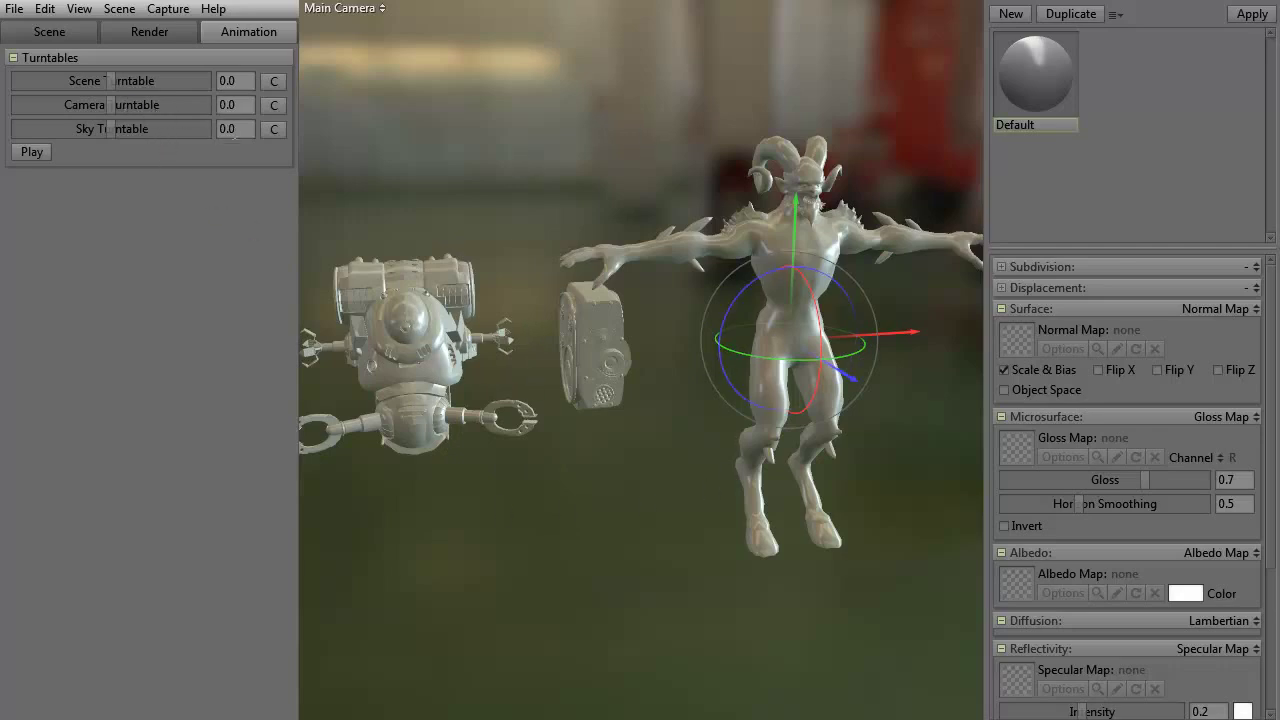
pyautogui.write('6')
pyautogui.press('Return')
pyautogui.click(33, 151)
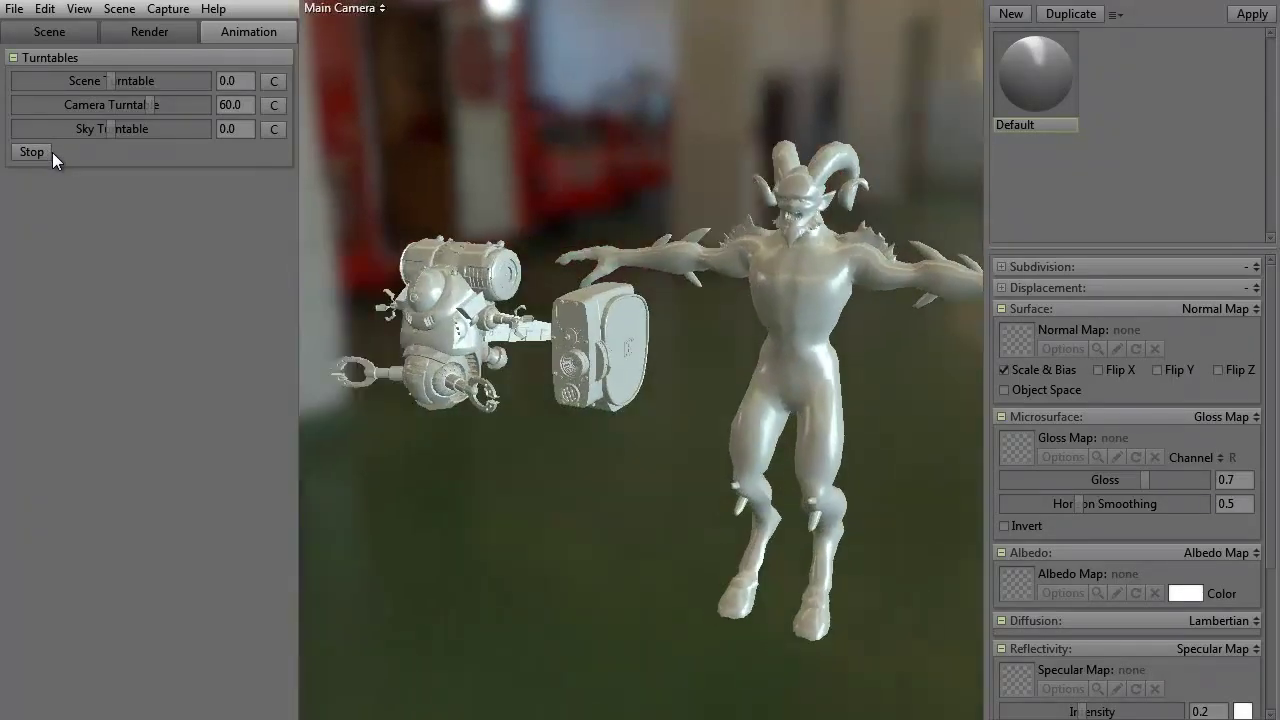
# - Stop the turntable and reset Camera Turntable to 0
pyautogui.click(40, 151)
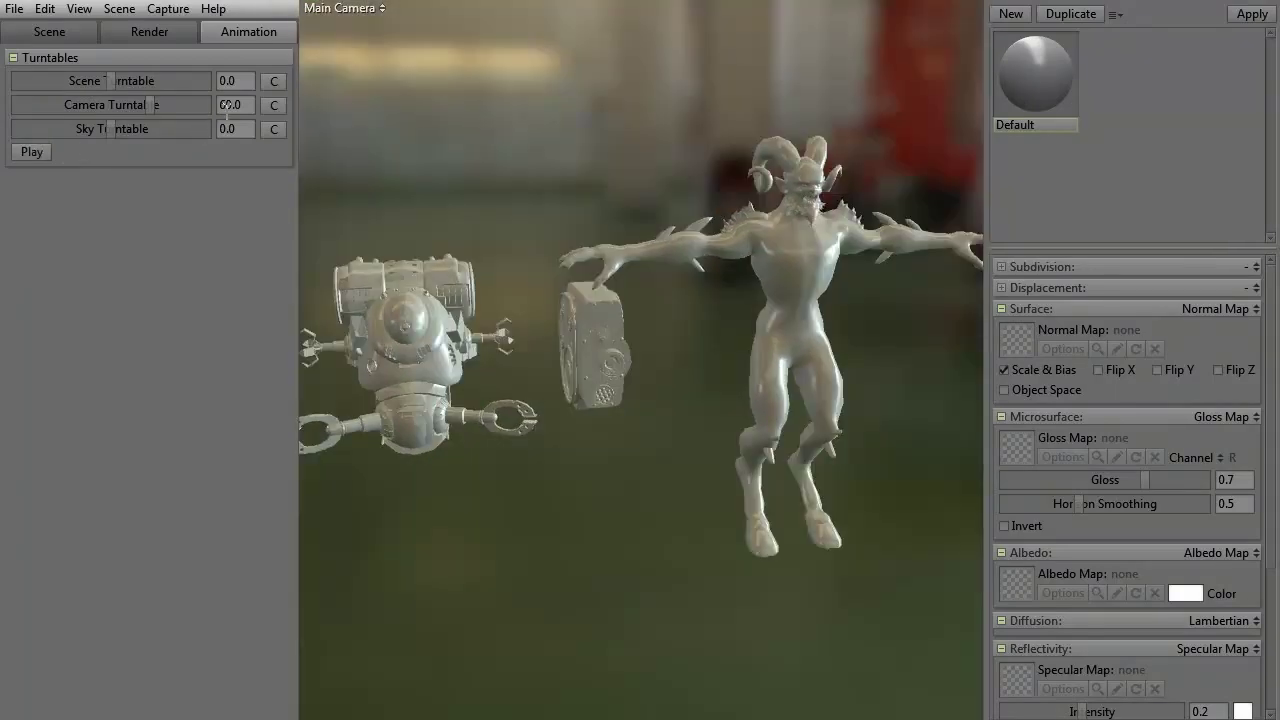
pyautogui.moveTo(229, 106); pyautogui.dragTo(195, 110)
pyautogui.write('0')
pyautogui.press('Return')
# - Raise the Default material's Gloss from 0.7 to 0.742 and inspect the shine
pyautogui.moveTo(657, 405); pyautogui.dragTo(595, 470)
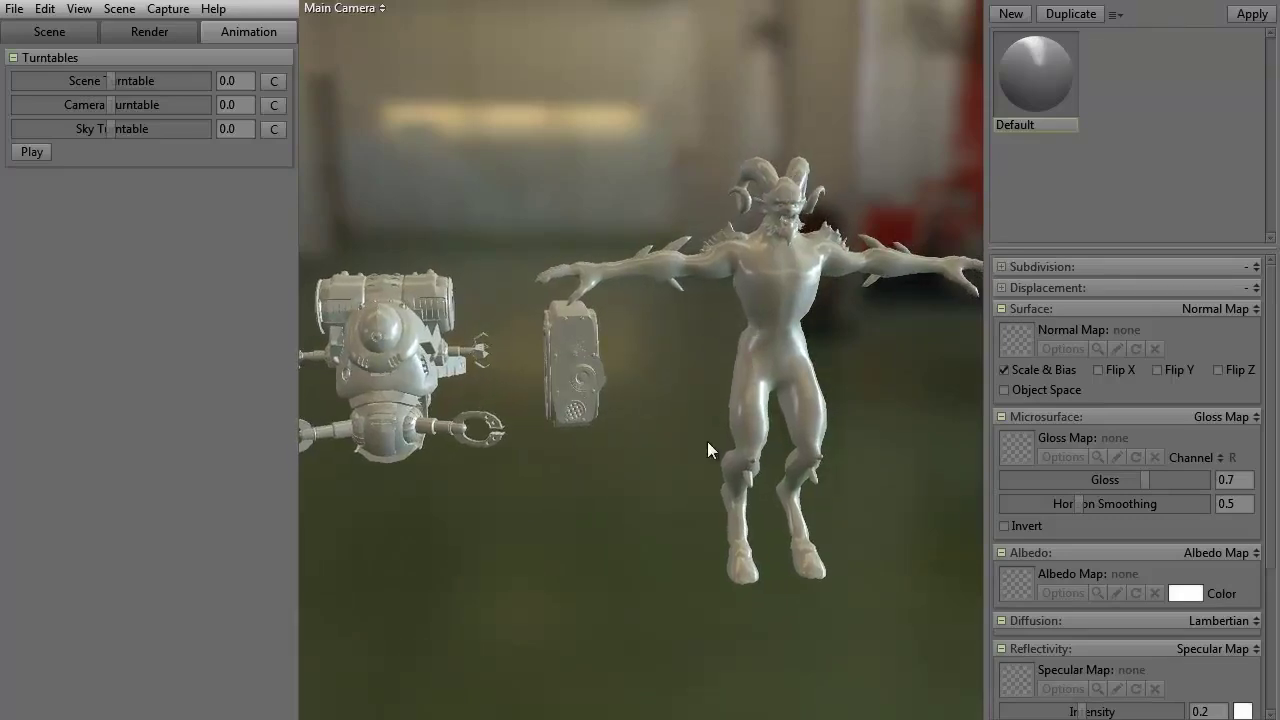
pyautogui.moveTo(526, 557); pyautogui.dragTo(554, 530)
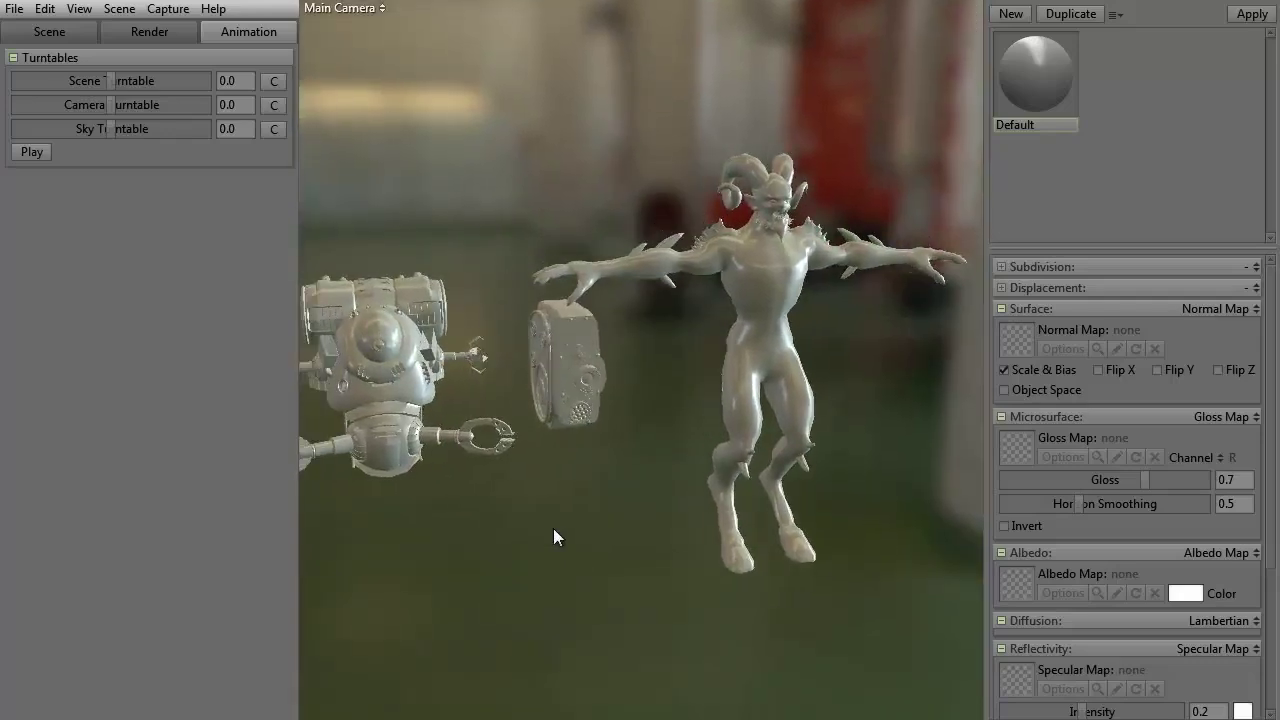
pyautogui.click(1031, 72)
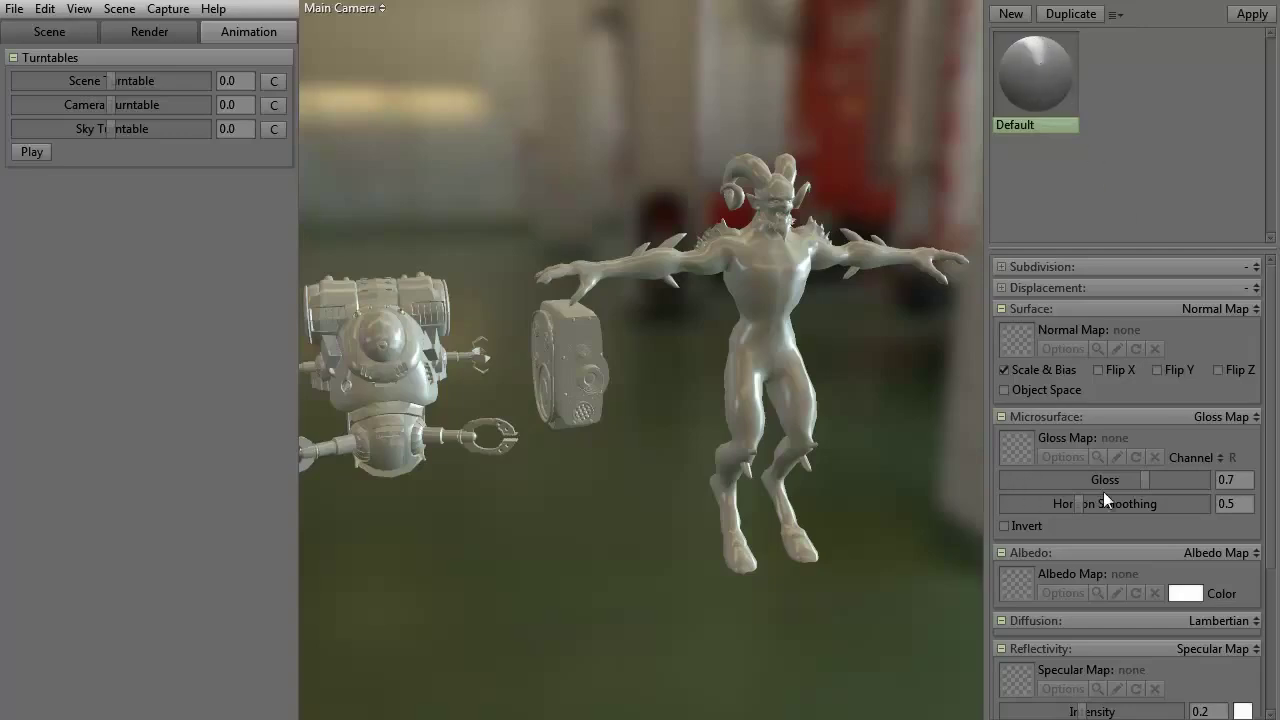
pyautogui.moveTo(1140, 481)
pyautogui.mouseDown()
pyautogui.moveTo(1072, 480)
pyautogui.moveTo(1155, 488)
pyautogui.mouseUp()
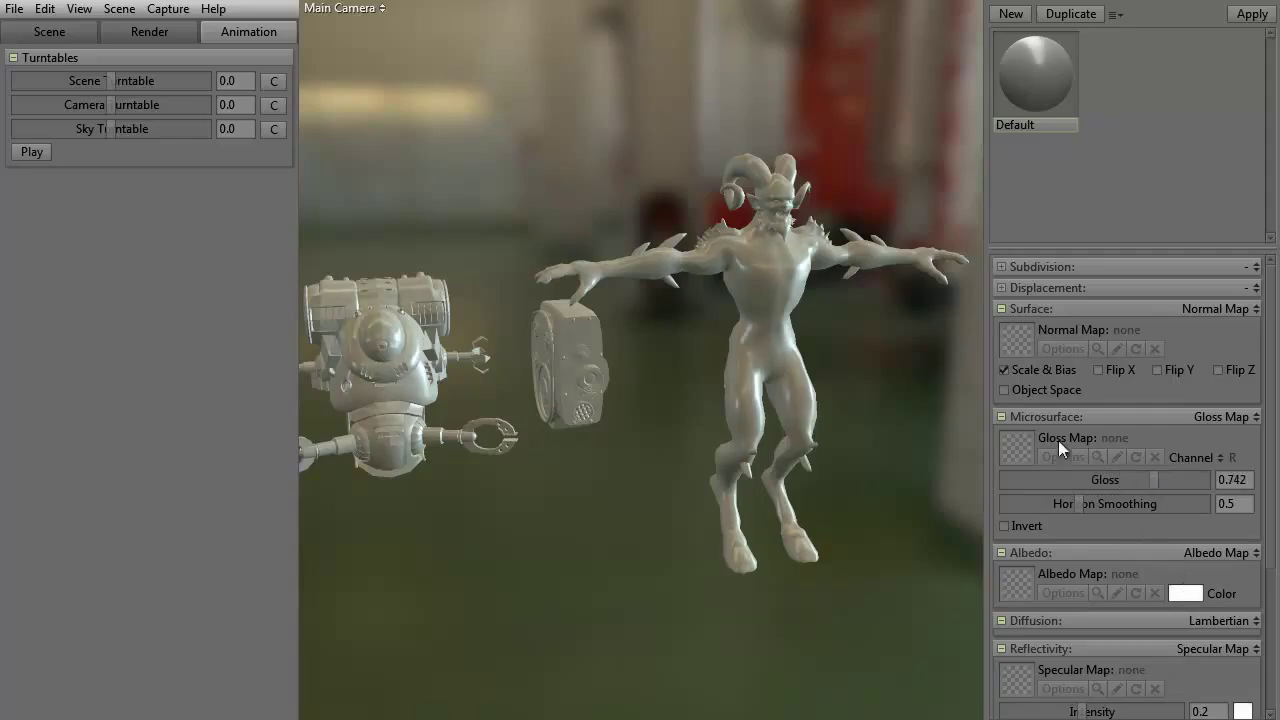
pyautogui.moveTo(575, 590); pyautogui.dragTo(550, 555)
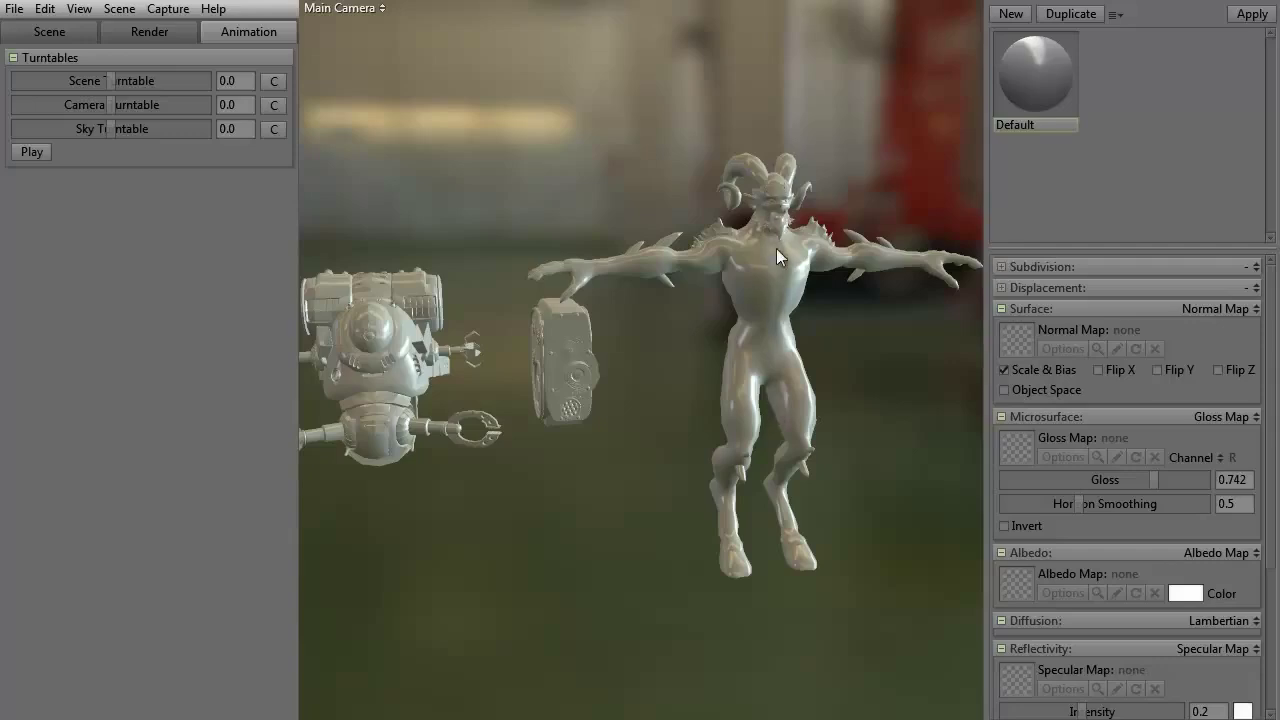
# - Create material NewMat01 and load satyr_final_n.tga into its Normal Map slot
pyautogui.click(1012, 18)
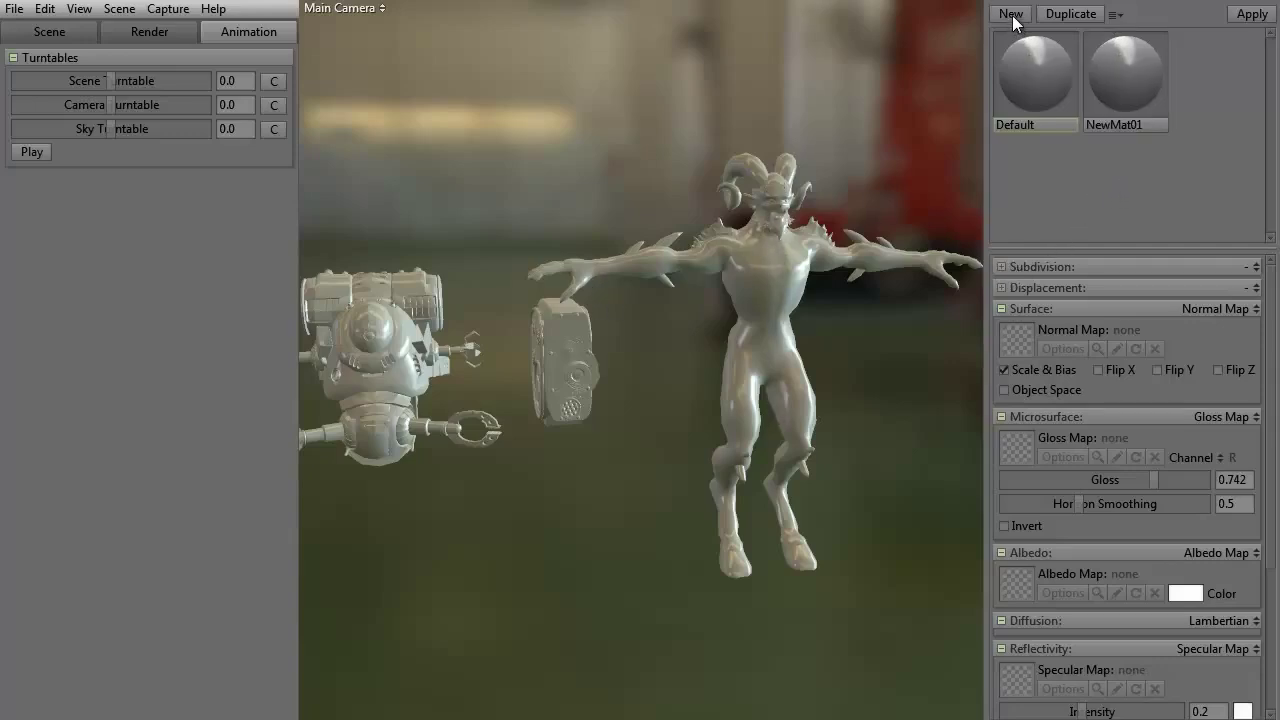
pyautogui.click(1119, 76)
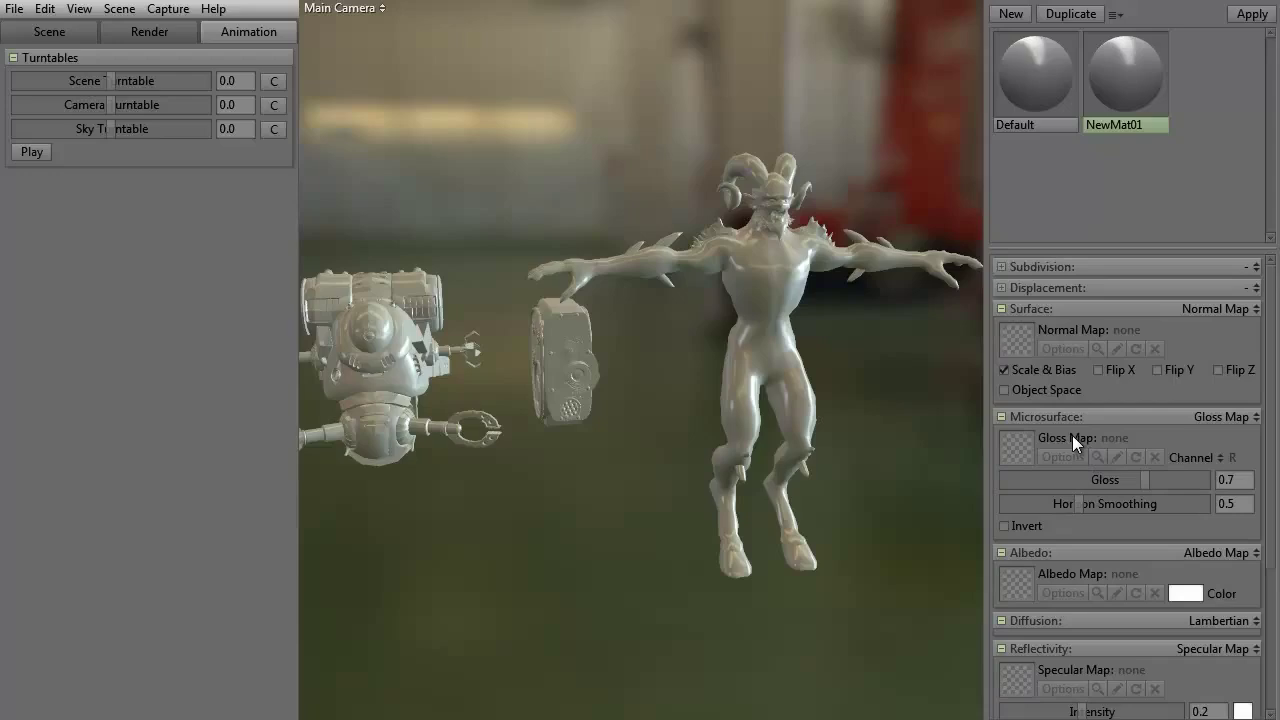
pyautogui.click(1011, 341)
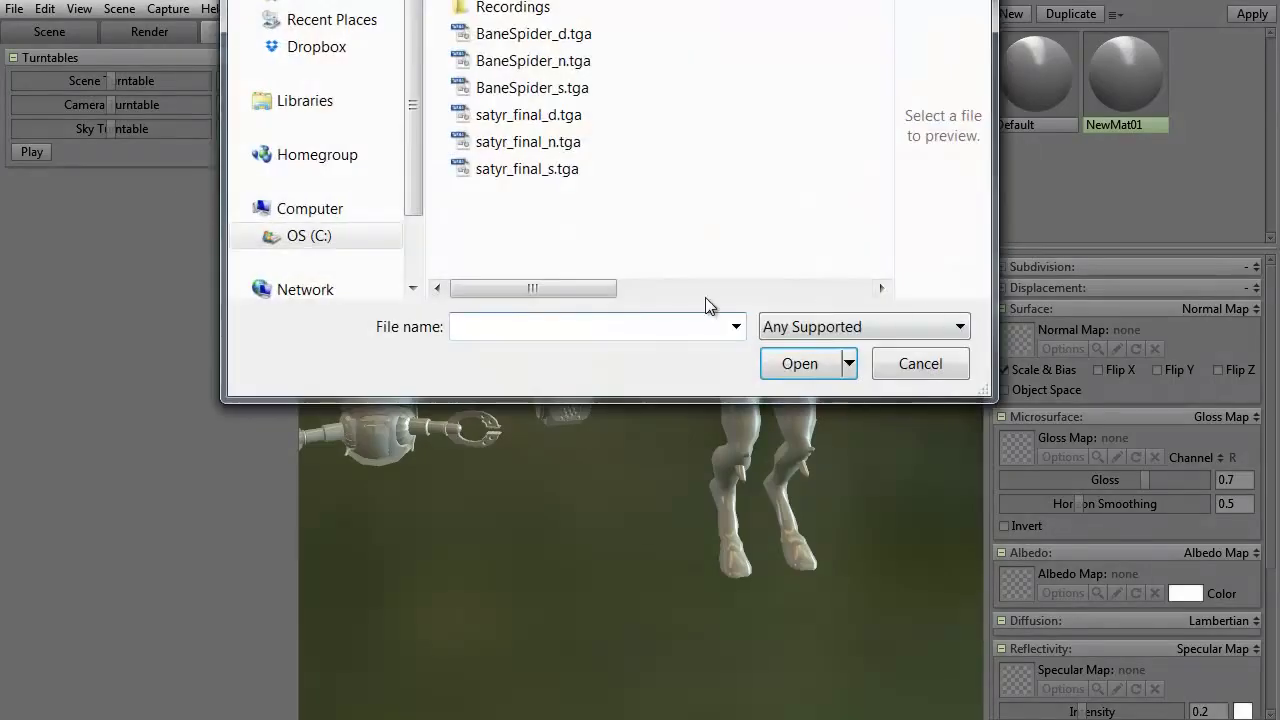
pyautogui.click(528, 141)
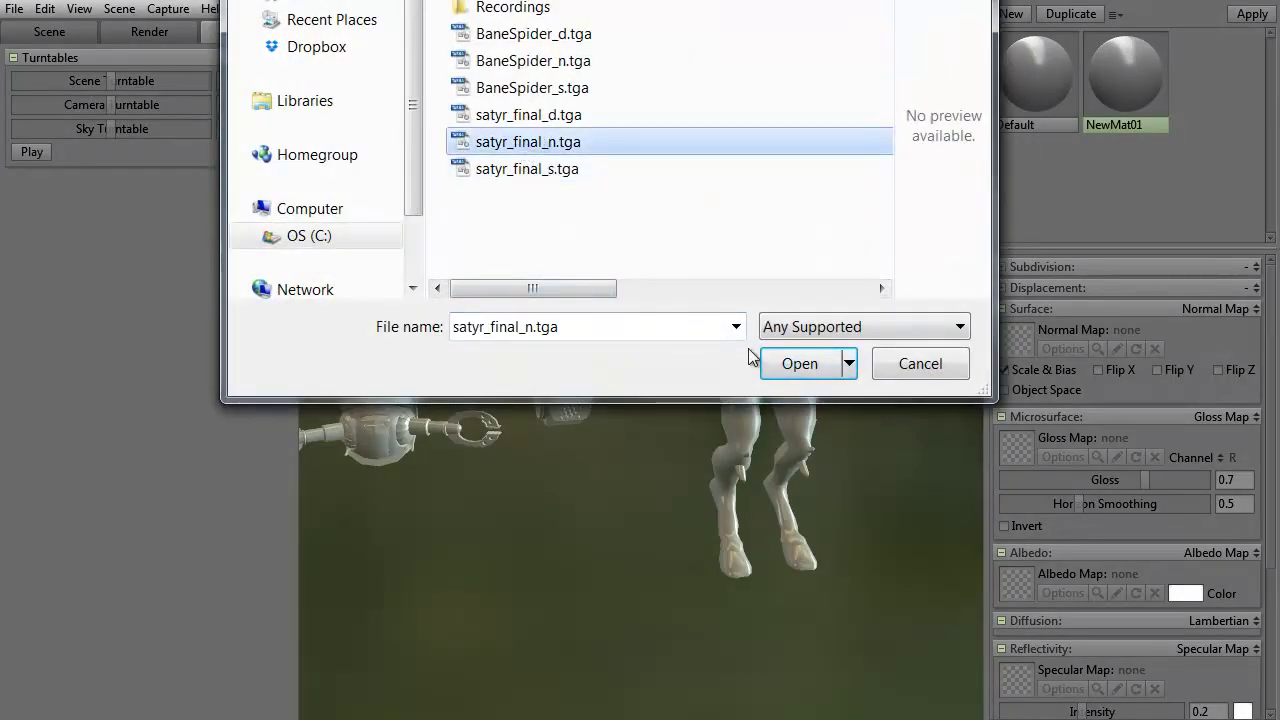
pyautogui.click(790, 363)
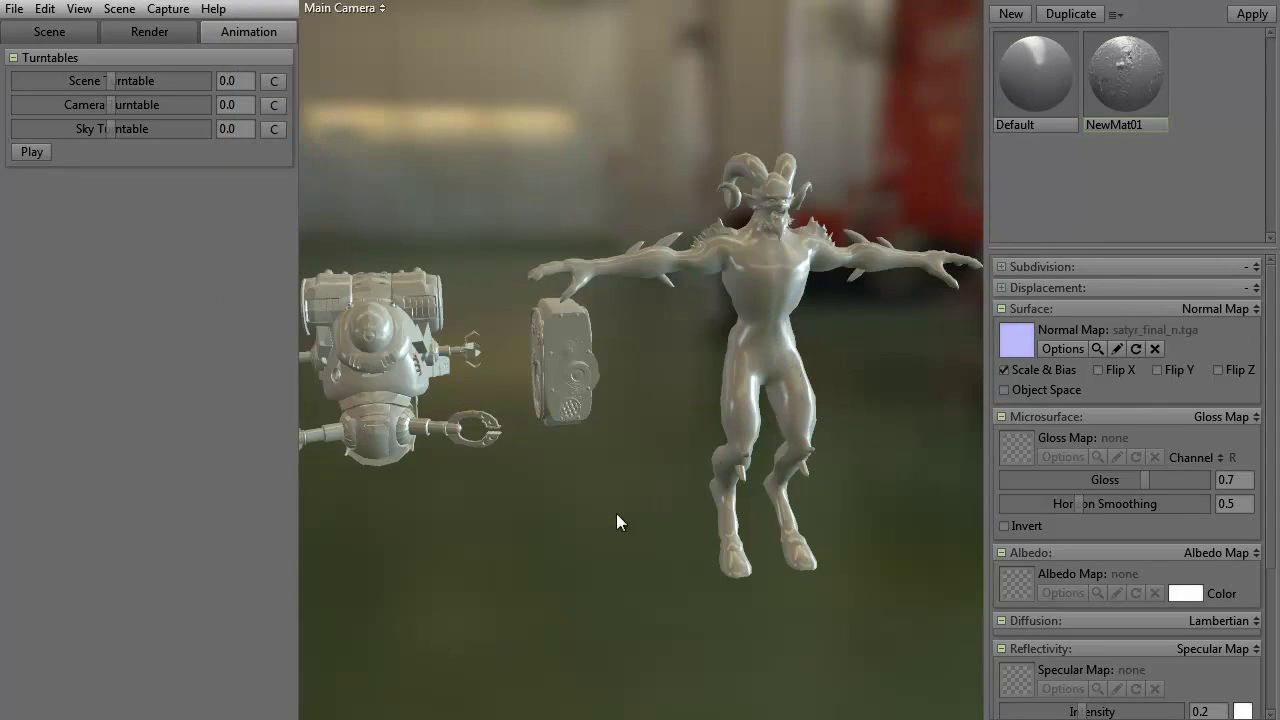
# - Assign the NewMat01 material to the satyr mesh from the Scene list
pyautogui.moveTo(531, 554)
pyautogui.mouseDown()
pyautogui.moveTo(645, 547)
pyautogui.moveTo(515, 550)
pyautogui.moveTo(546, 542)
pyautogui.mouseUp()
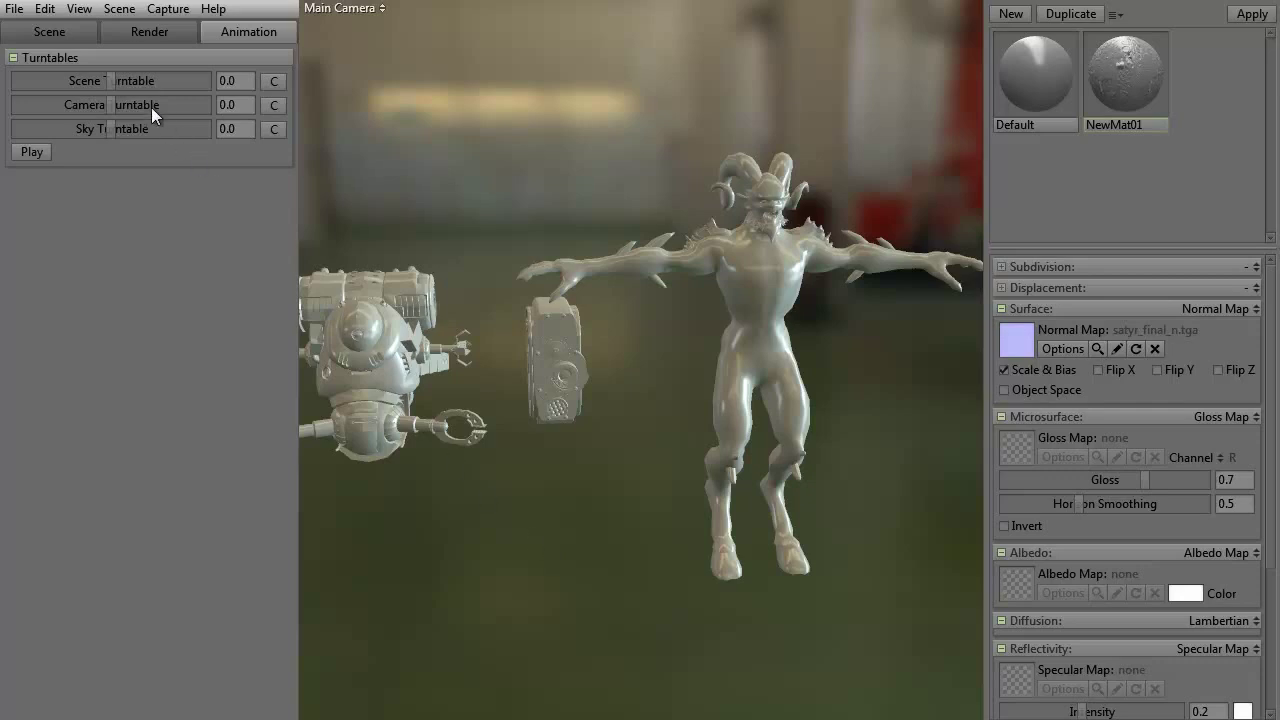
pyautogui.click(50, 31)
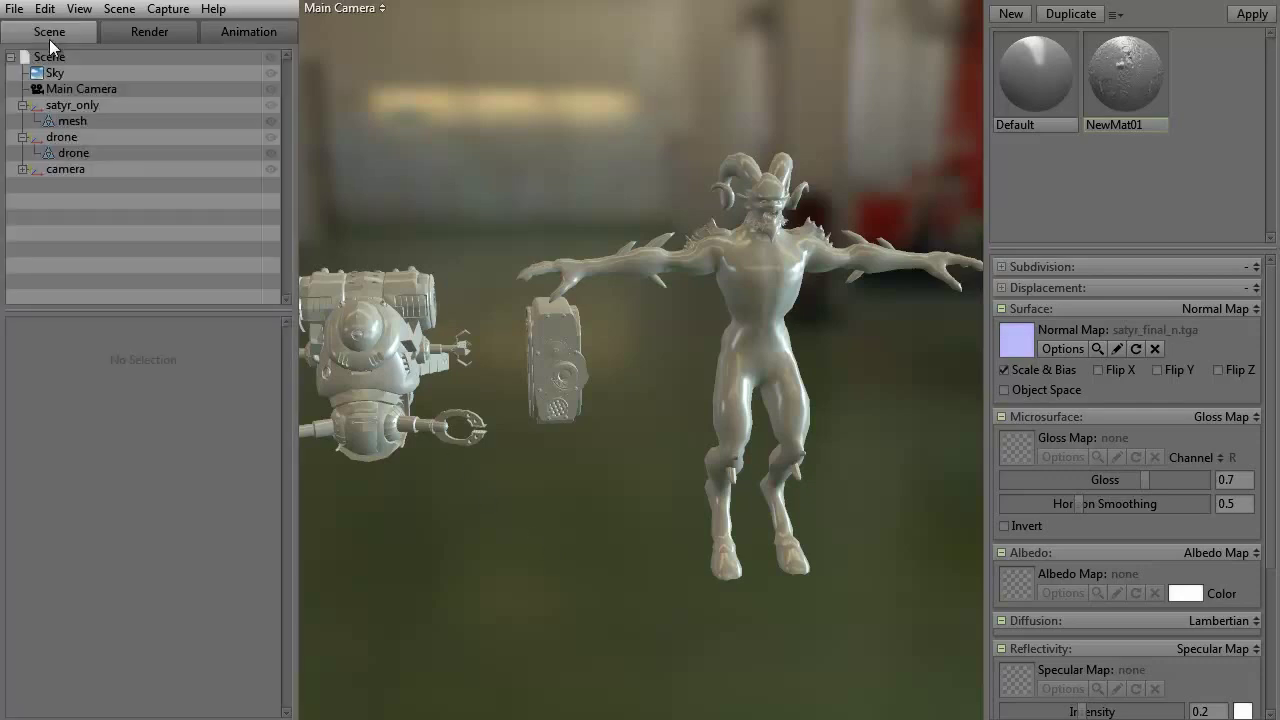
pyautogui.click(69, 121)
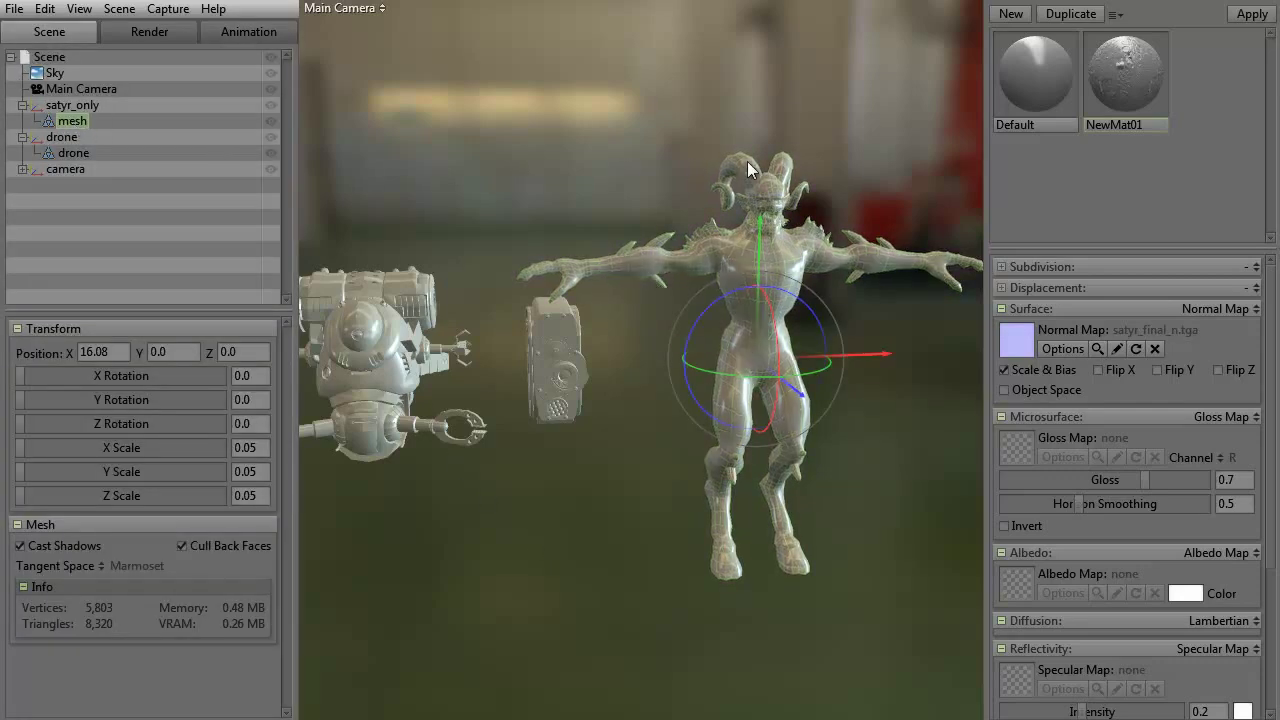
pyautogui.click(1119, 74)
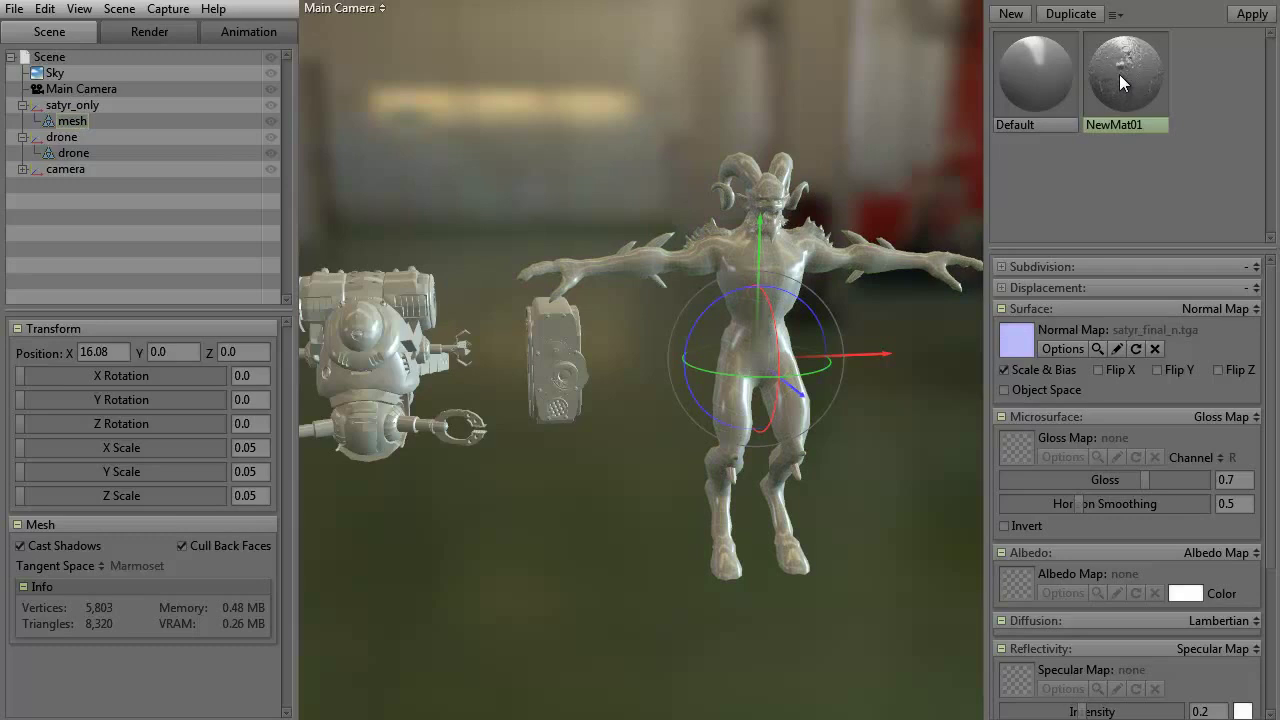
pyautogui.click(1252, 15)
# - Enable Flip X on NewMat01's normal map and orbit to inspect the satyr's muscle detail
pyautogui.click(581, 594)
pyautogui.moveTo(615, 574); pyautogui.dragTo(528, 571)
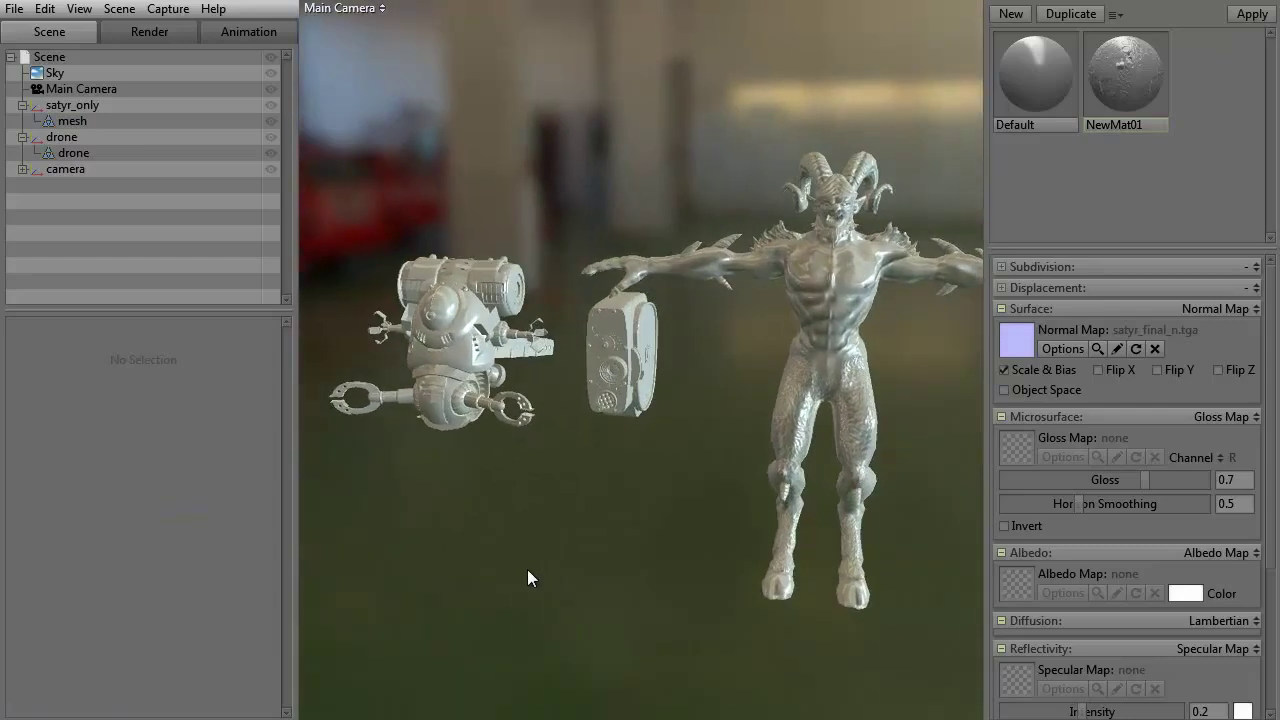
pyautogui.click(1097, 371)
pyautogui.moveTo(772, 483); pyautogui.dragTo(526, 466)
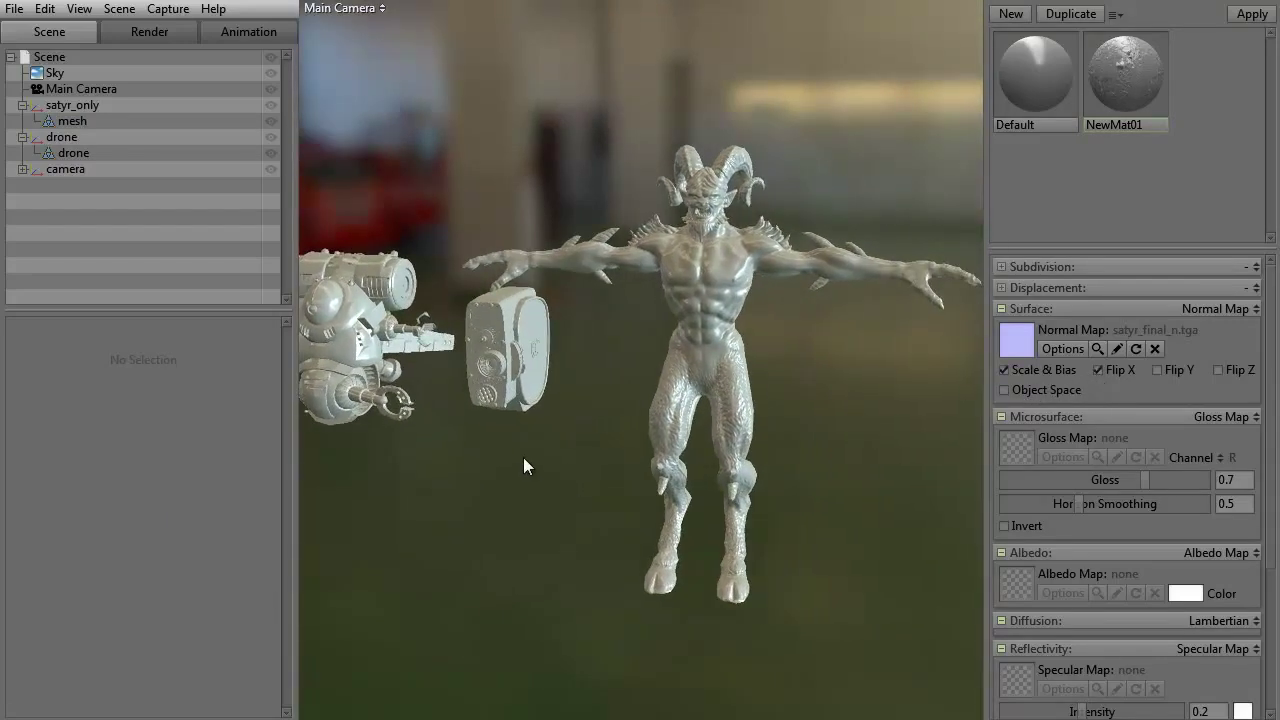
pyautogui.scroll(4, 571, 486)
pyautogui.moveTo(592, 516); pyautogui.dragTo(462, 560)
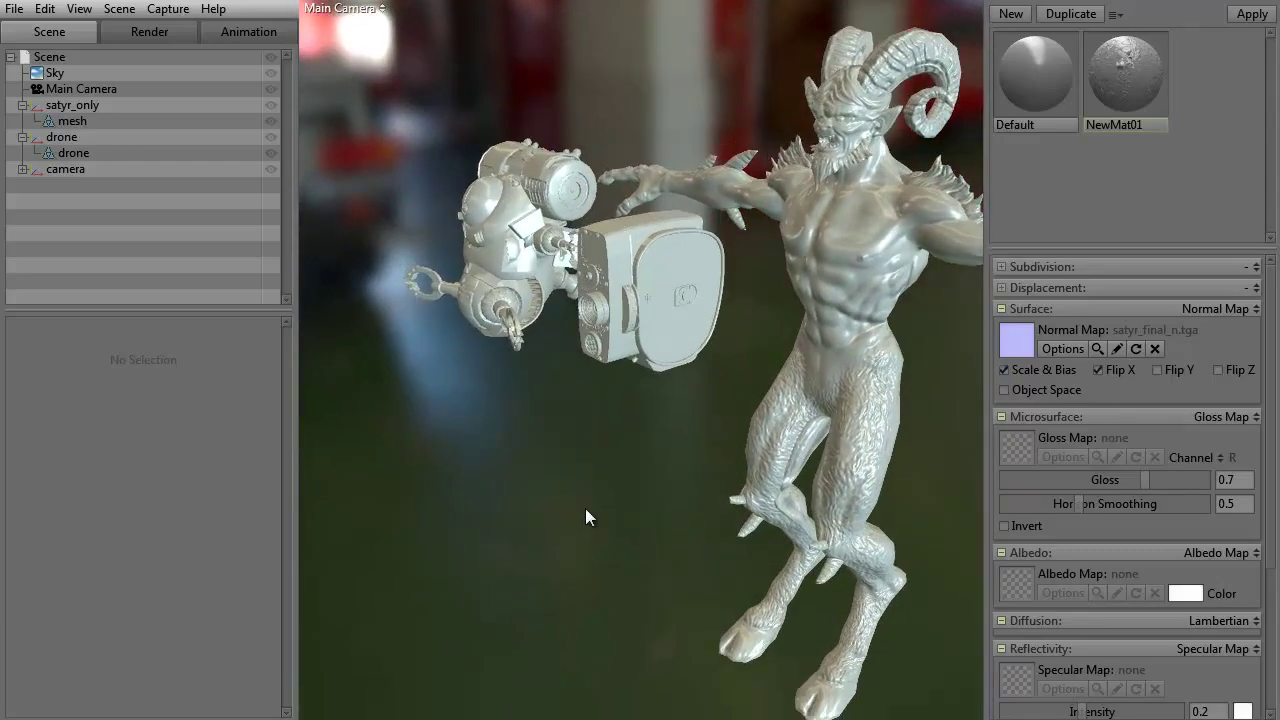
pyautogui.moveTo(585, 516); pyautogui.dragTo(467, 528)
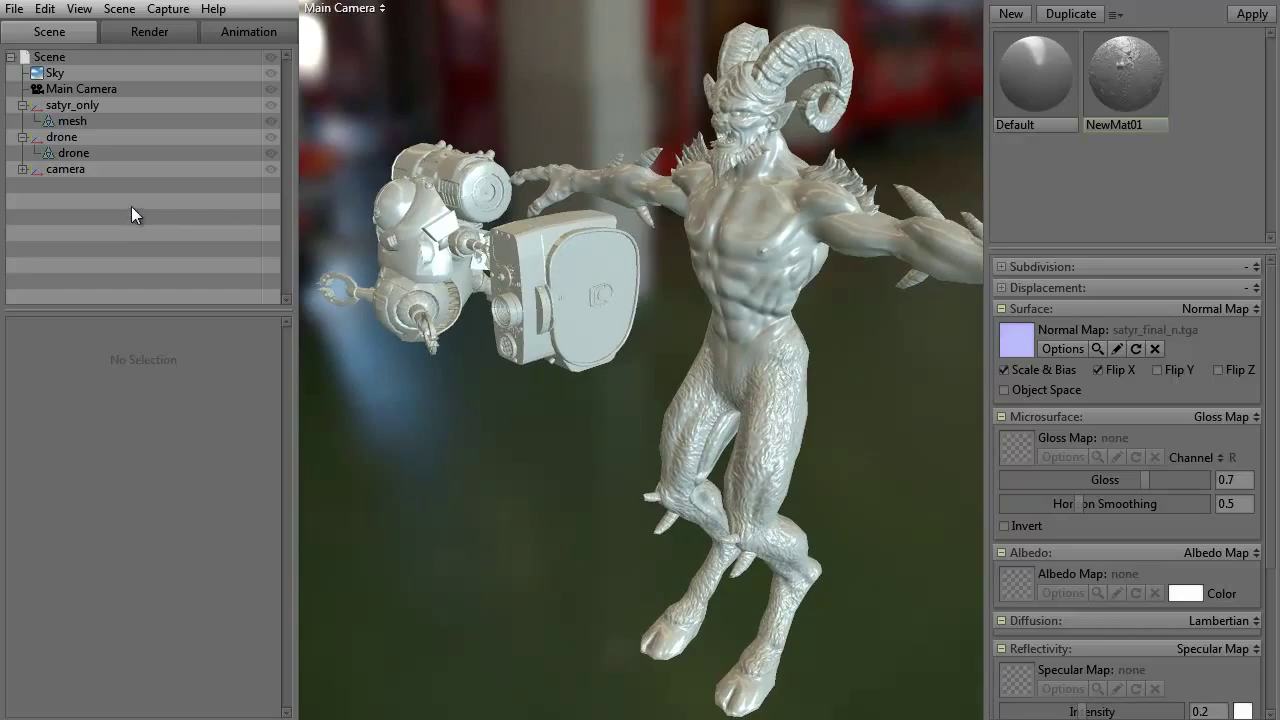
# - Apply the currently selected material to the drone and orbit in to check its shading
pyautogui.click(72, 152)
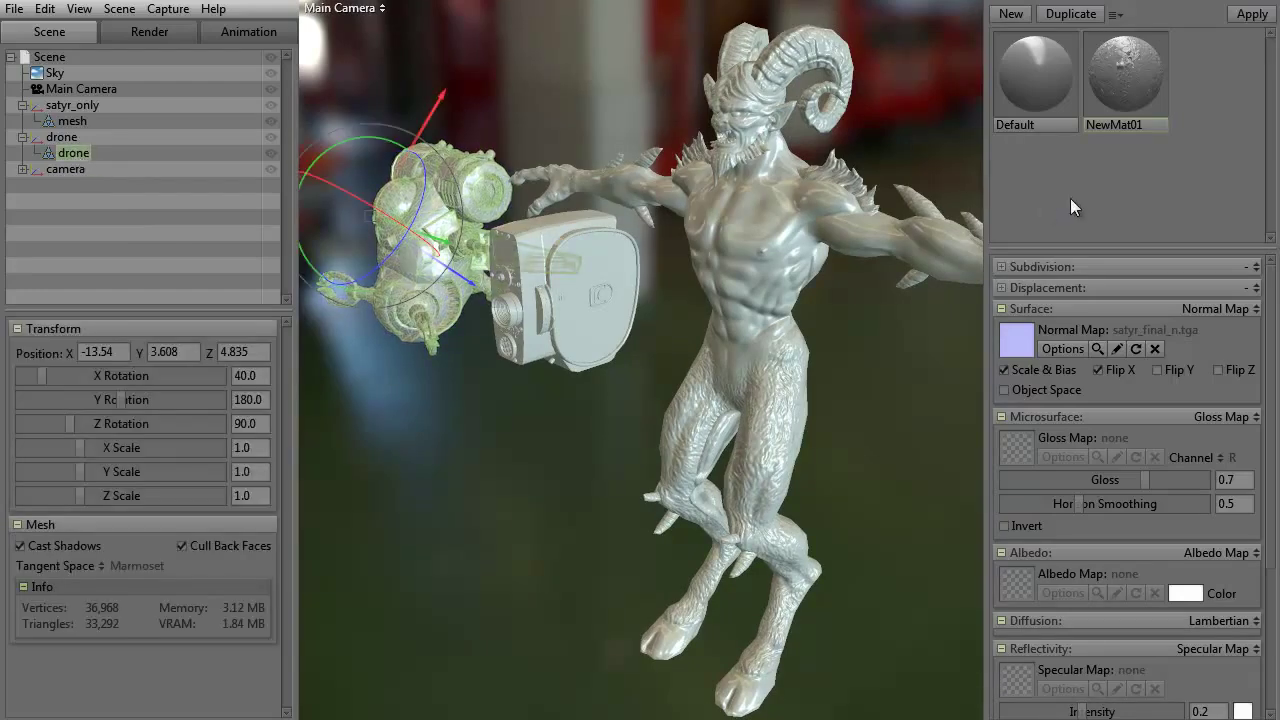
pyautogui.click(1251, 14)
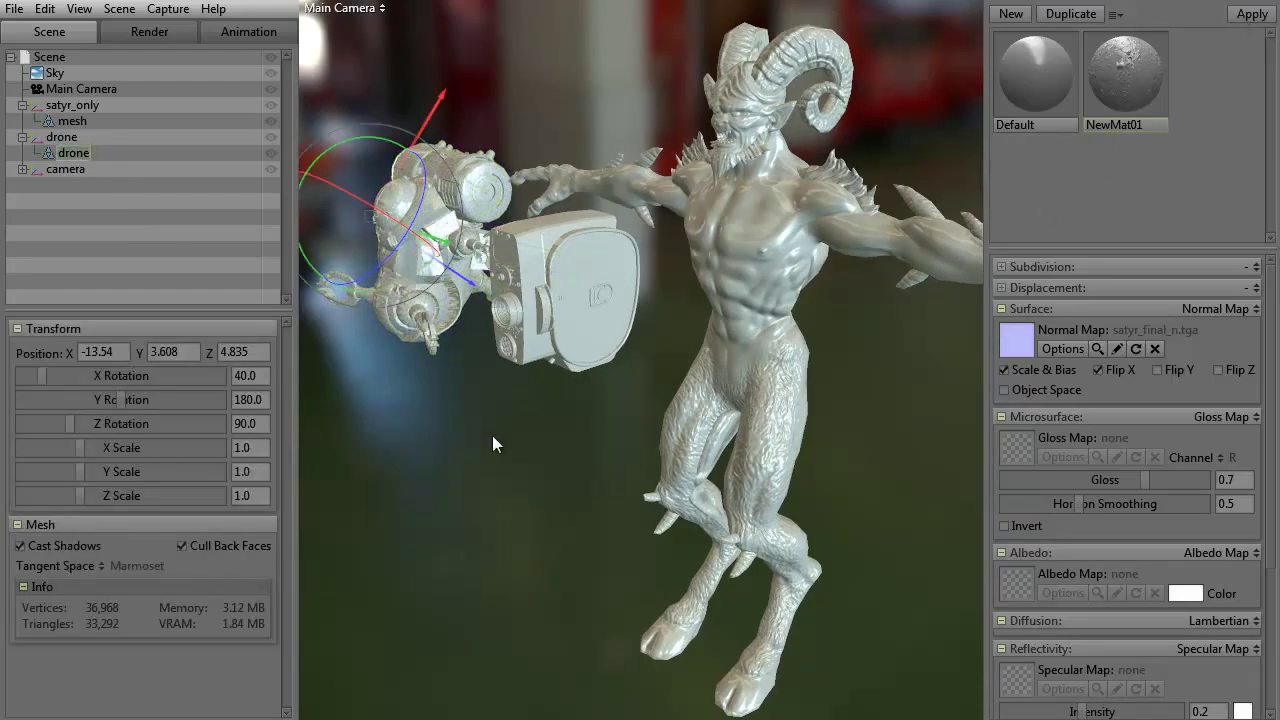
pyautogui.click(376, 430)
pyautogui.moveTo(376, 436); pyautogui.dragTo(726, 478)
pyautogui.moveTo(725, 478); pyautogui.dragTo(672, 372, button='right')
pyautogui.moveTo(672, 372); pyautogui.dragTo(497, 437)
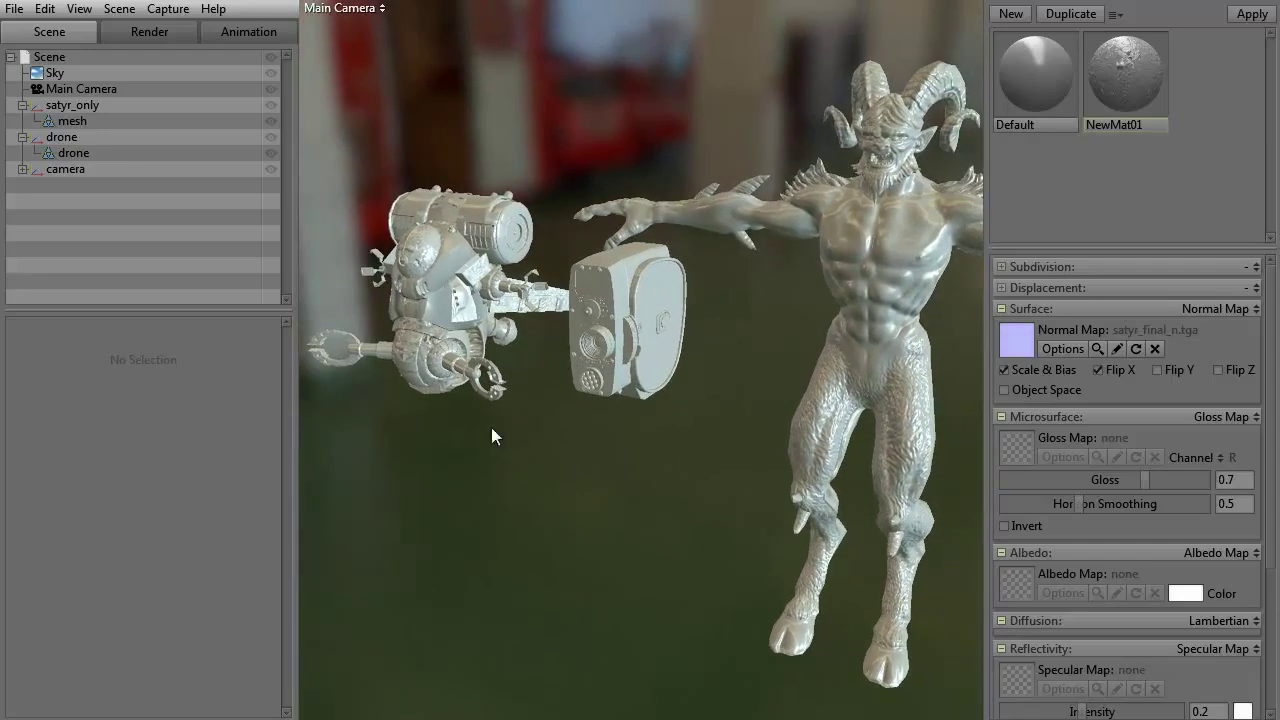
# - Give the drone mesh the plain Default material and orbit around the satyr and drone
pyautogui.click(73, 152)
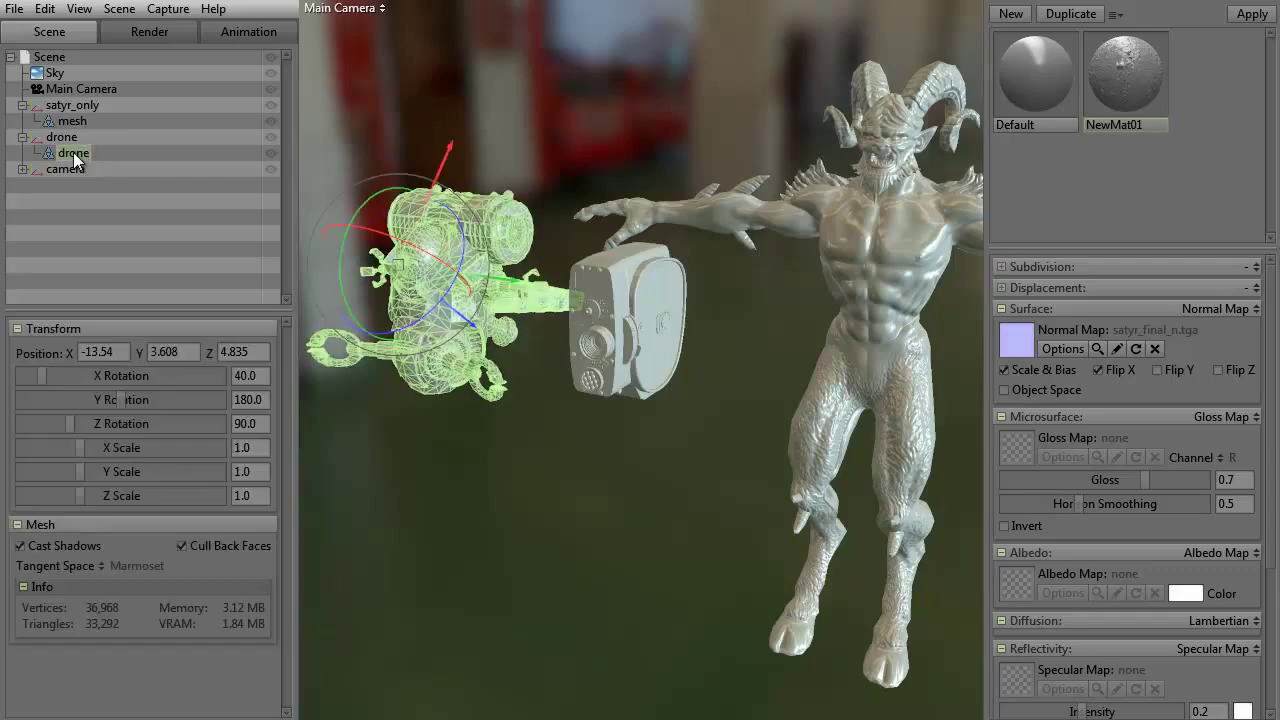
pyautogui.click(1015, 84)
pyautogui.click(1238, 14)
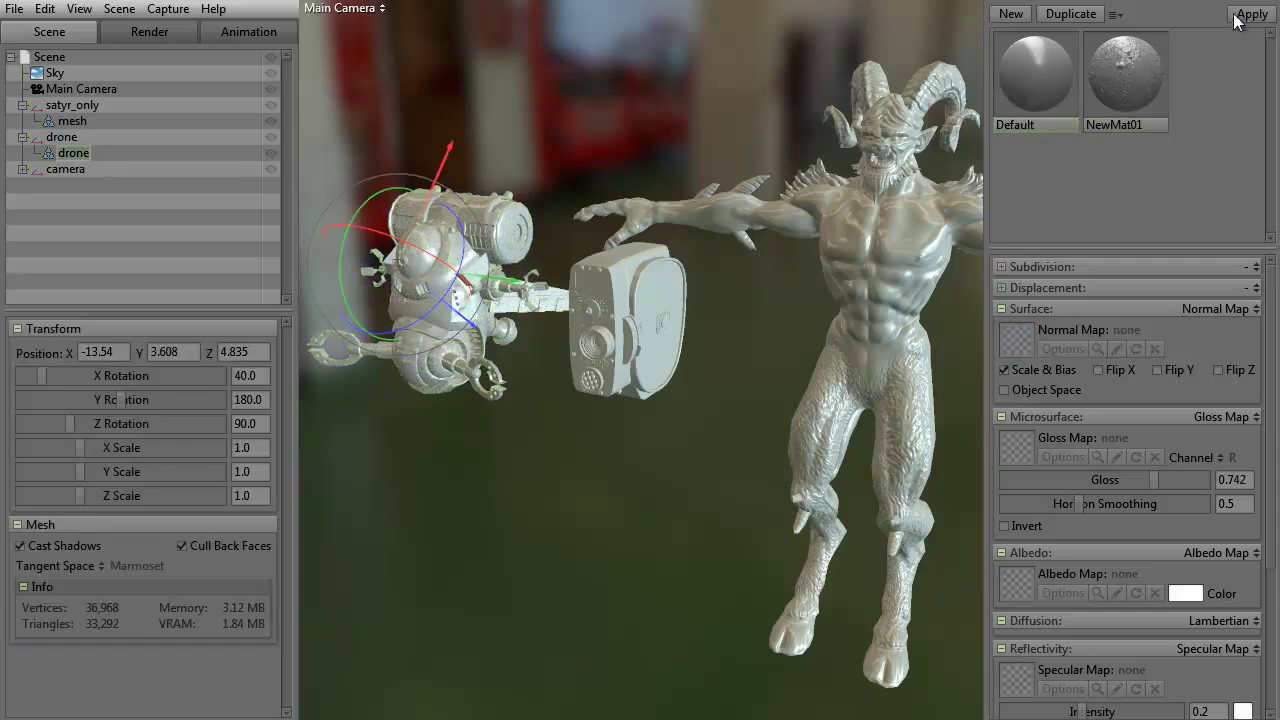
pyautogui.moveTo(614, 491); pyautogui.dragTo(510, 486)
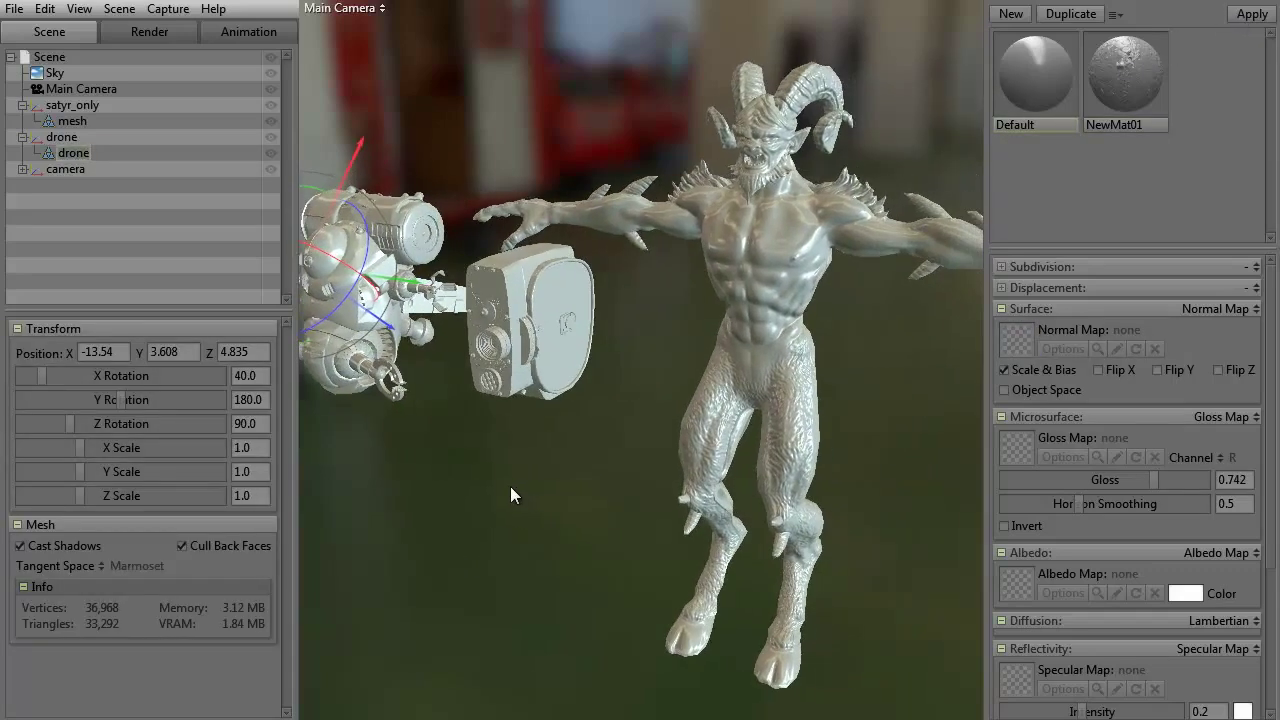
pyautogui.moveTo(535, 558); pyautogui.dragTo(761, 478)
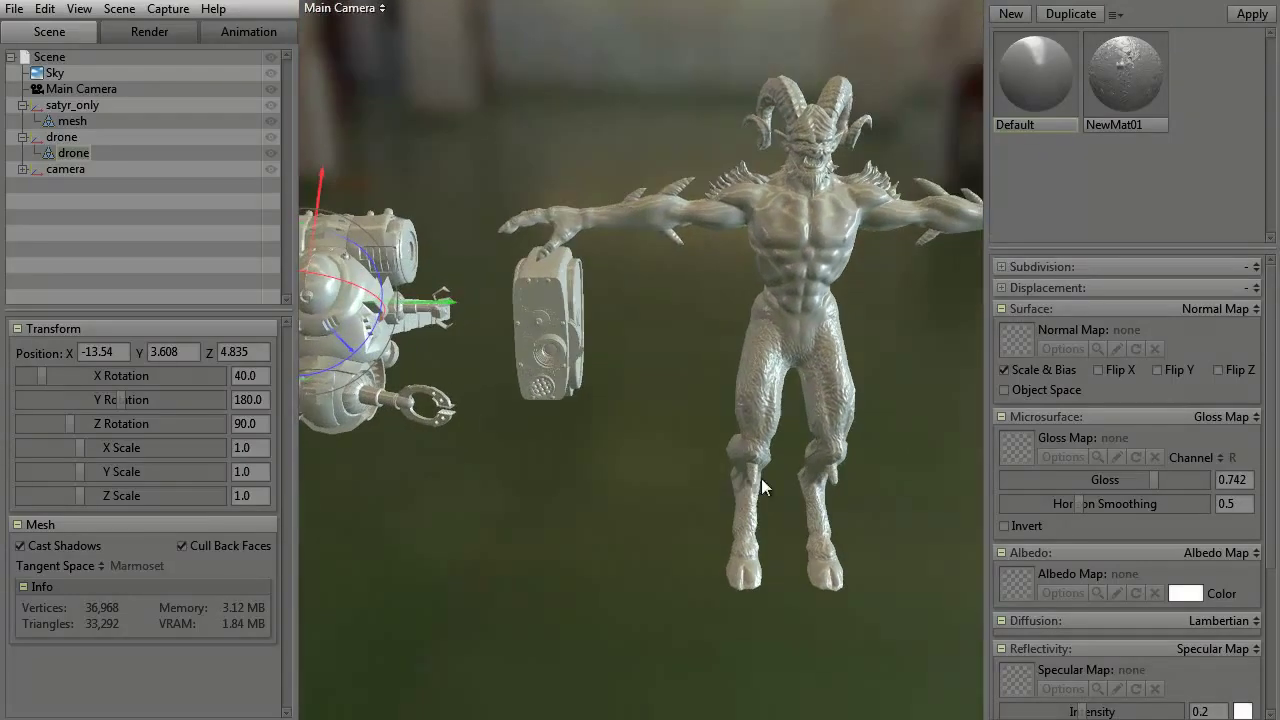
pyautogui.moveTo(614, 511); pyautogui.dragTo(727, 372)
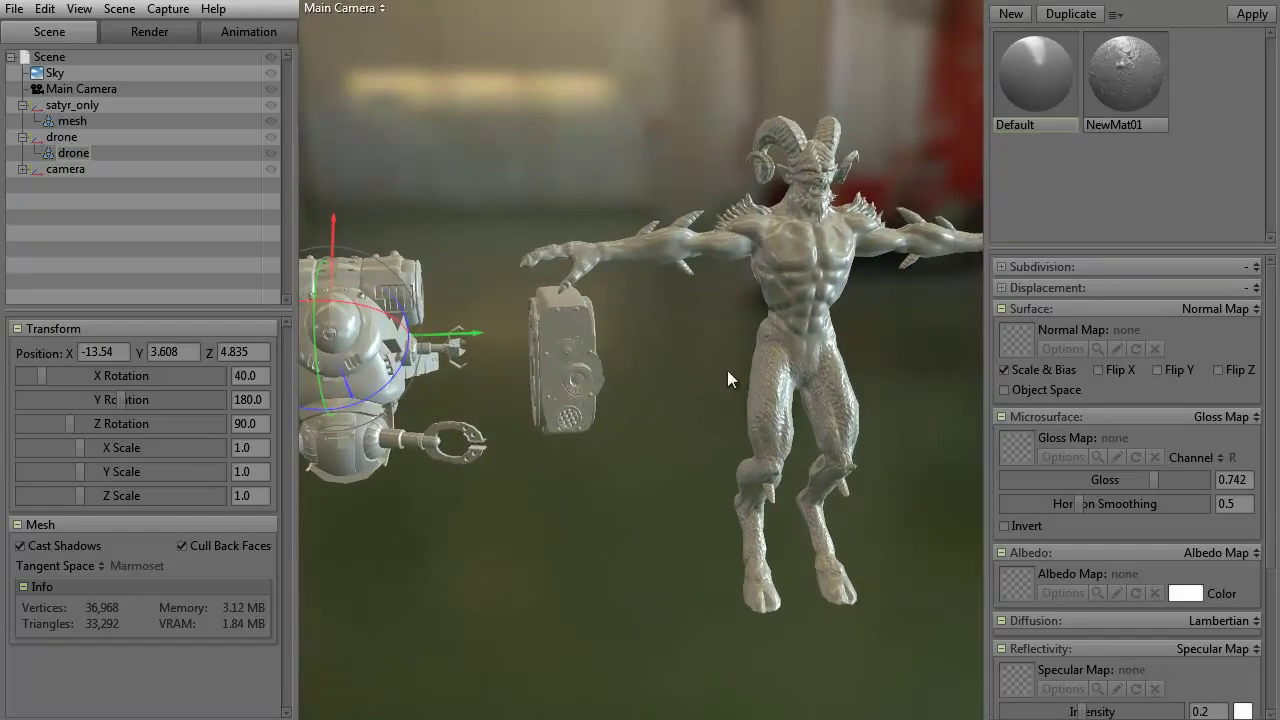
# - Delete the drone mesh, then delete its remaining drone group
pyautogui.click(490, 533)
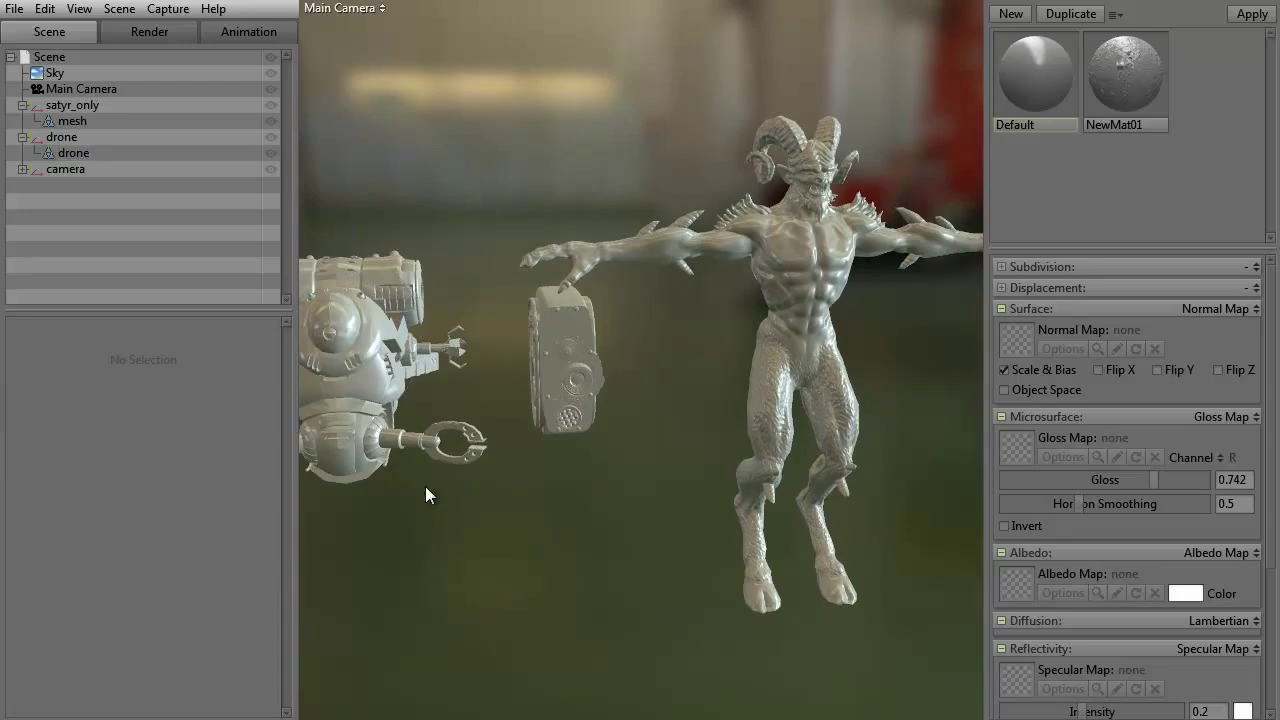
pyautogui.click(359, 402)
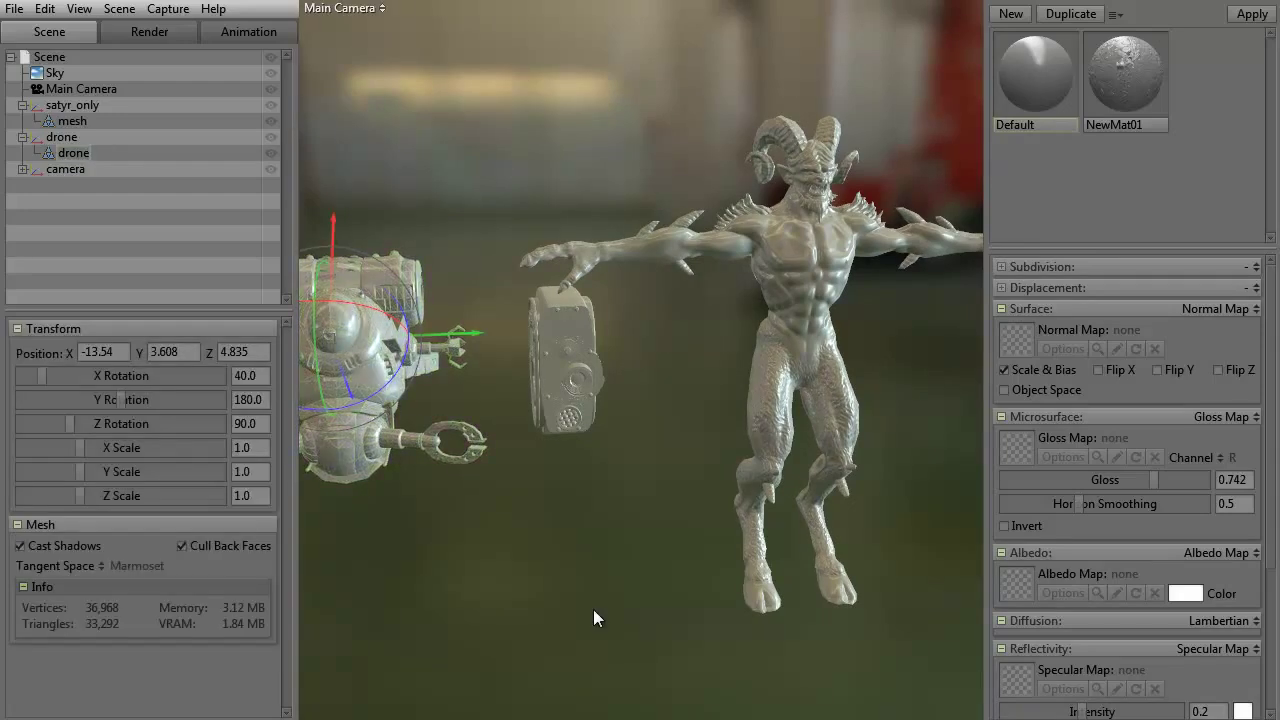
pyautogui.click(373, 431)
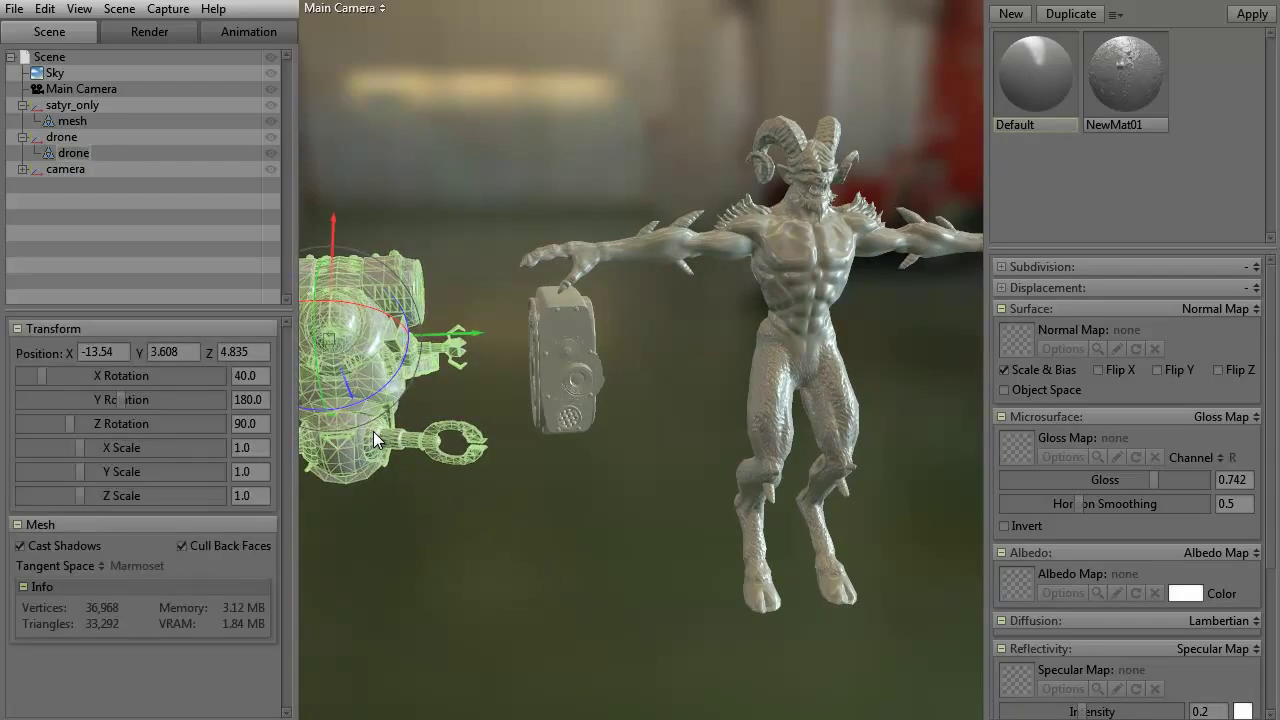
pyautogui.doubleClick(73, 153)
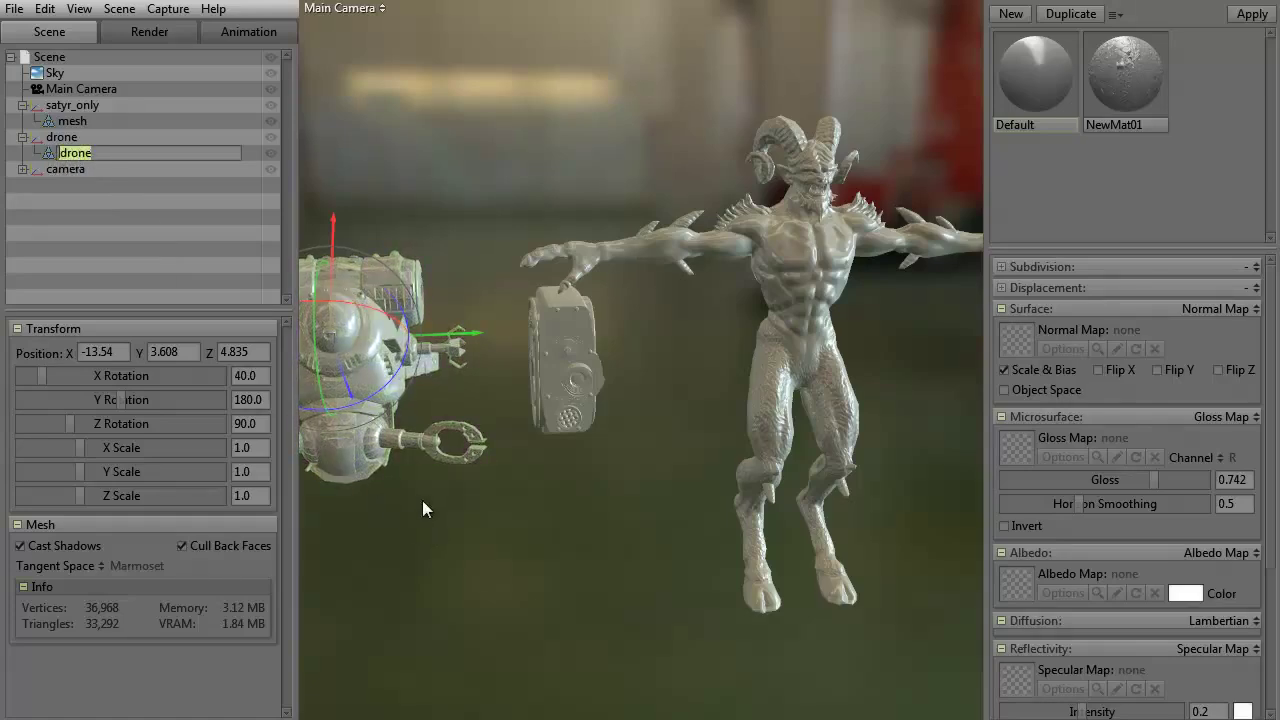
pyautogui.click(349, 456)
pyautogui.press('Delete')
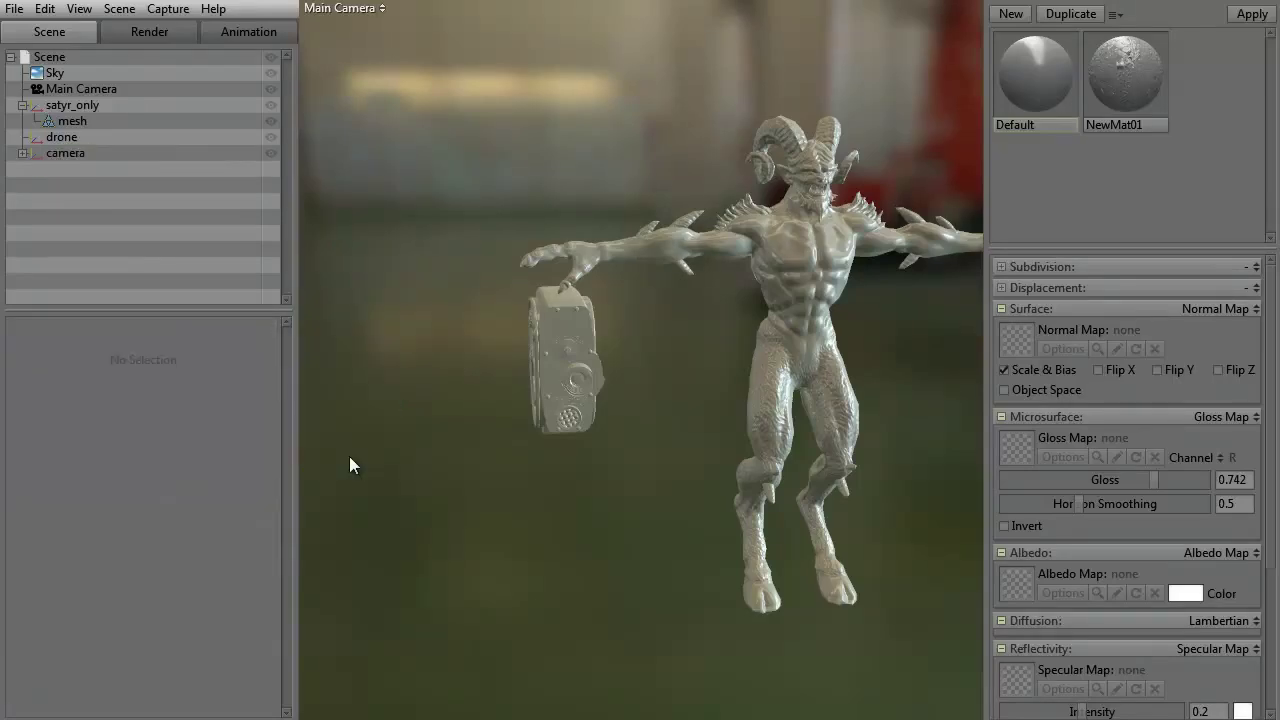
pyautogui.click(58, 137)
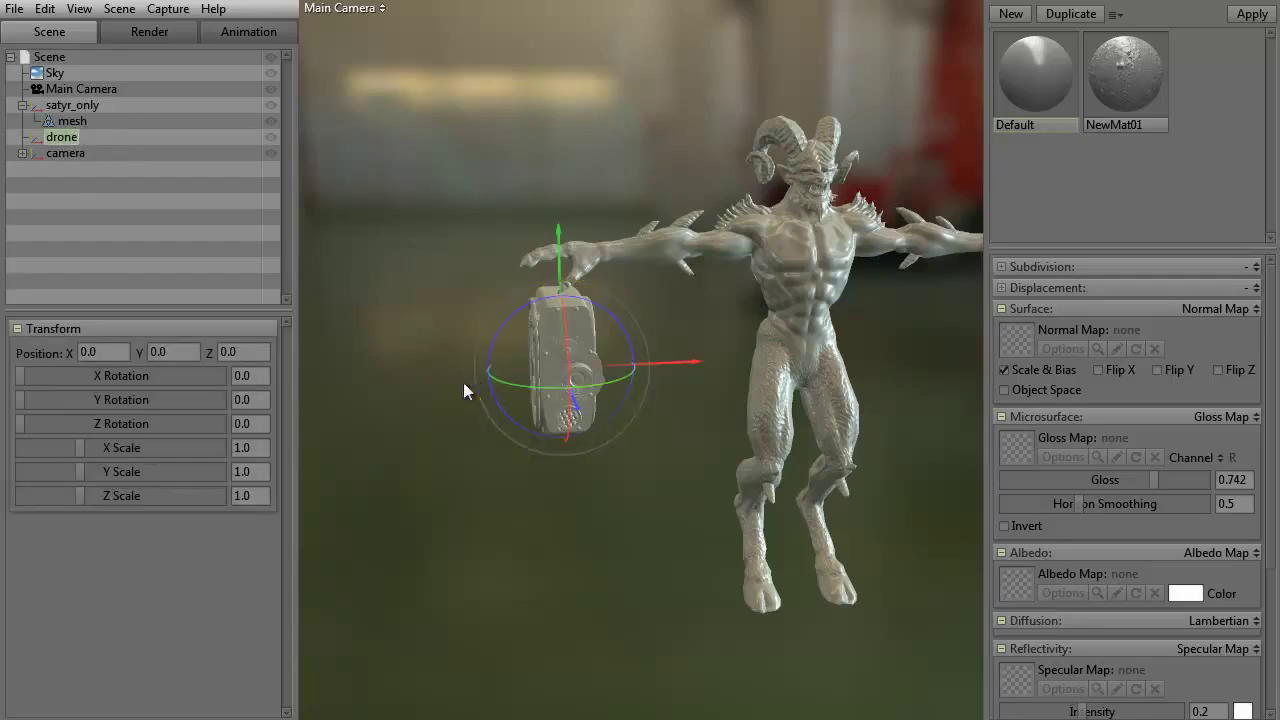
pyautogui.press('Delete')
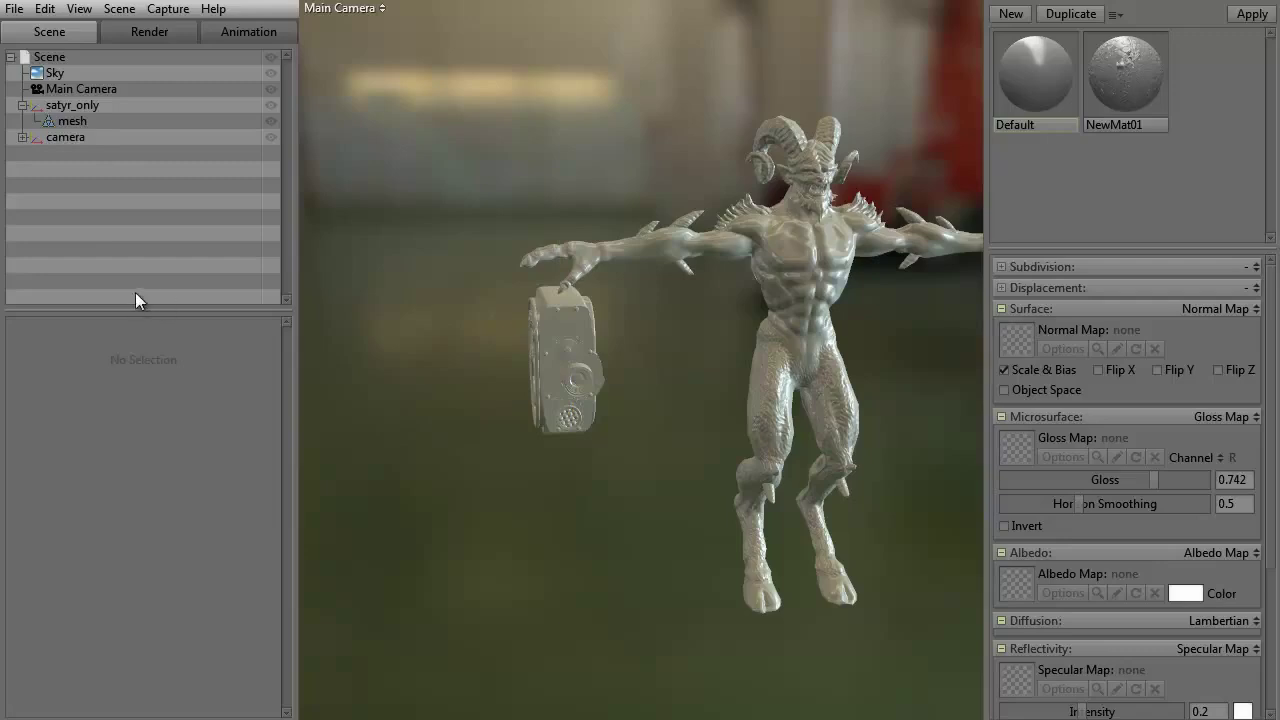
# - Expand the camera group and delete Main_Lens, Main_Lens_Housing, Main_Lens1 and Main_Lens2
pyautogui.click(70, 139)
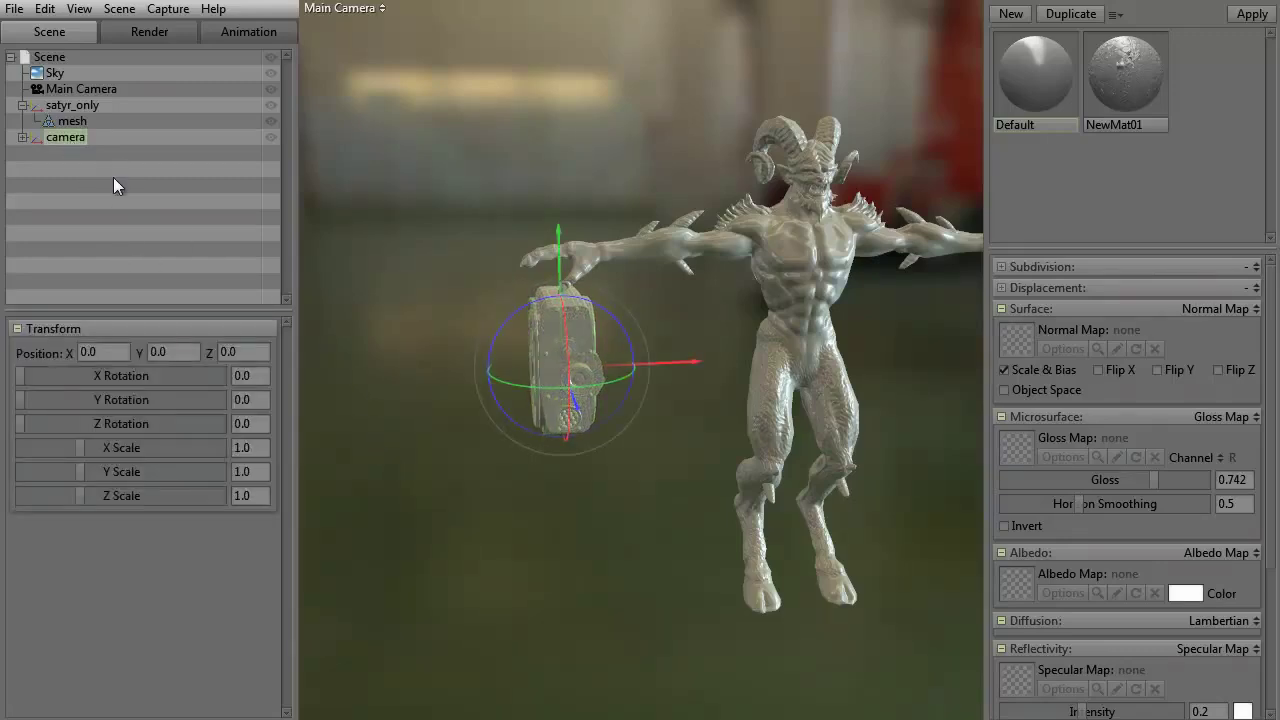
pyautogui.click(22, 138)
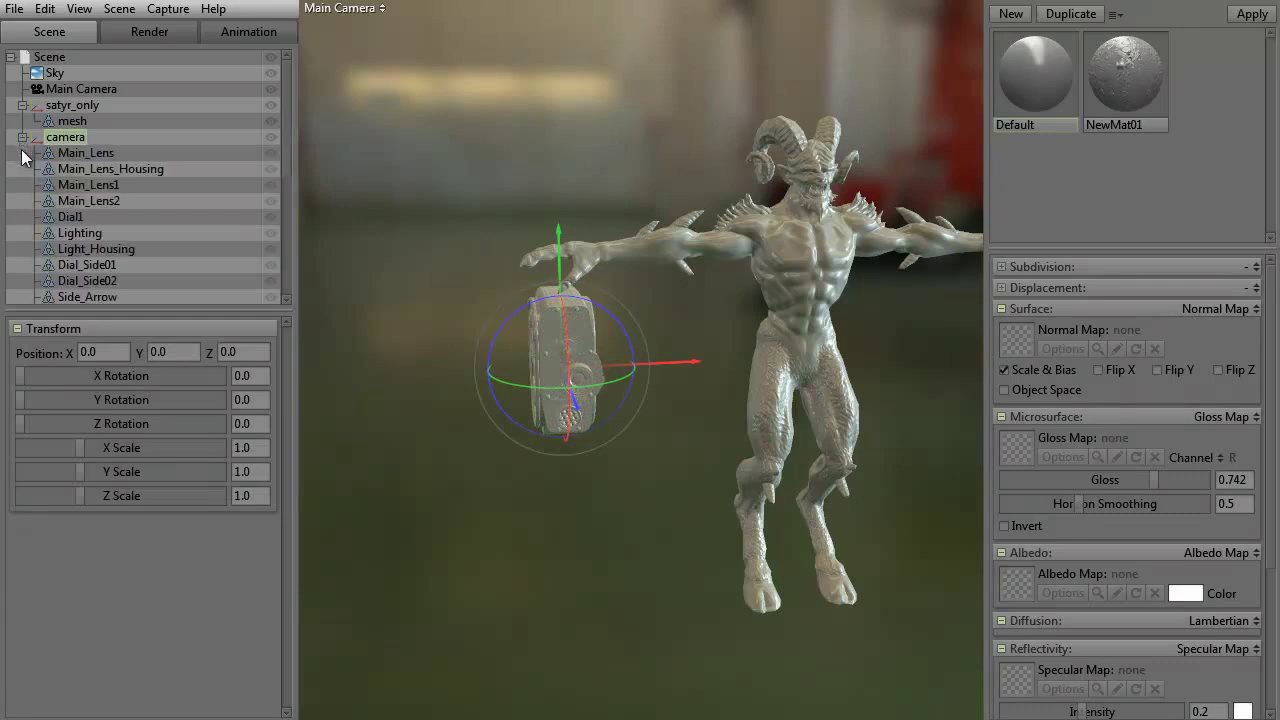
pyautogui.click(87, 154)
pyautogui.press('Delete')
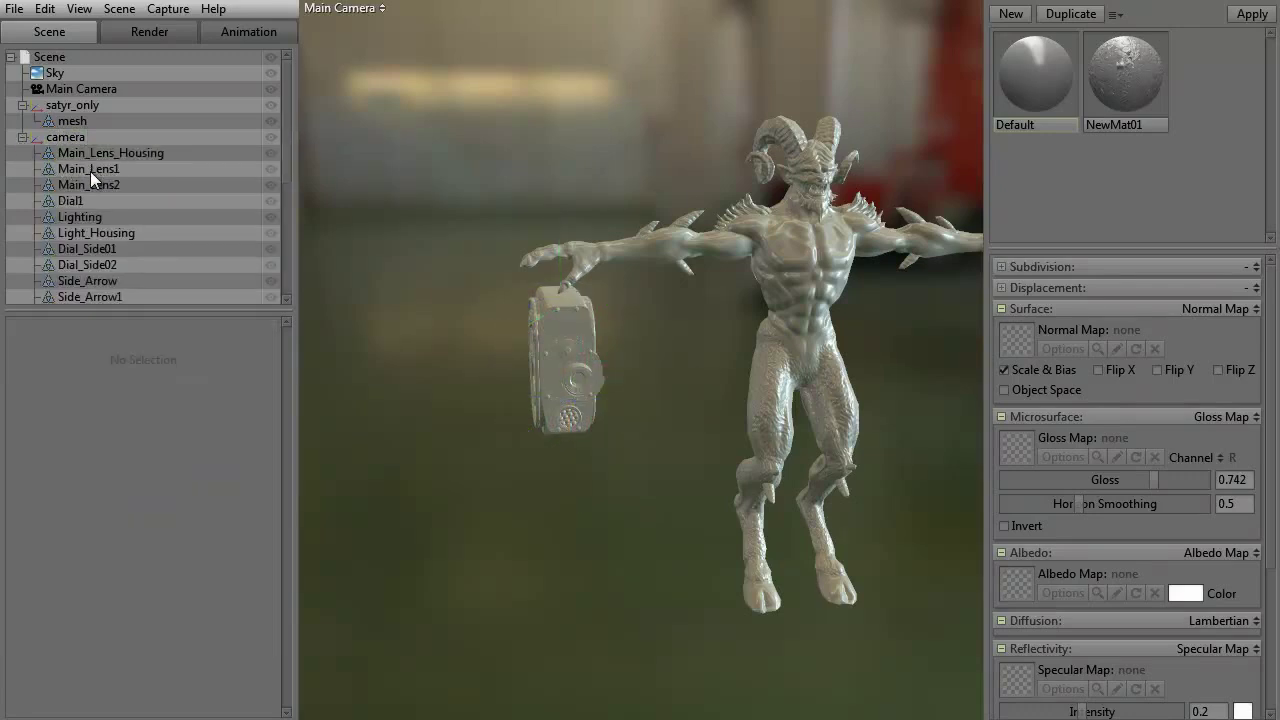
pyautogui.click(100, 156)
pyautogui.press('Delete')
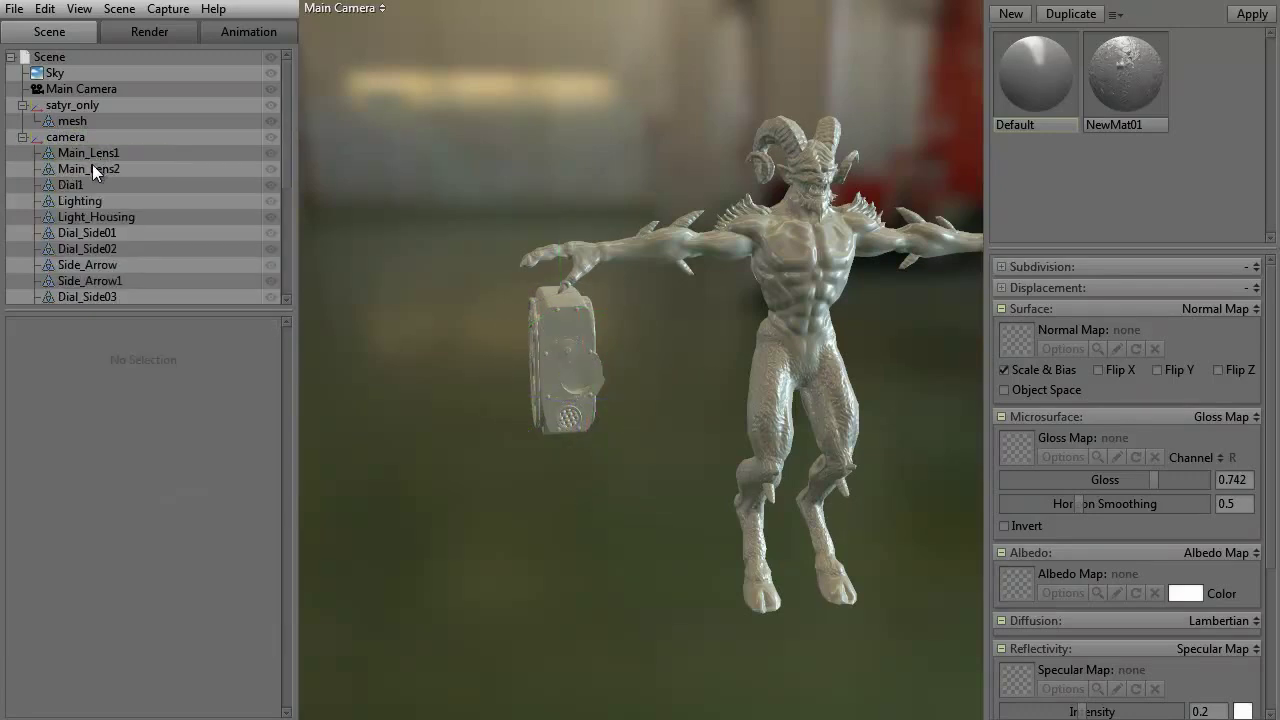
pyautogui.click(92, 156)
pyautogui.press('Delete')
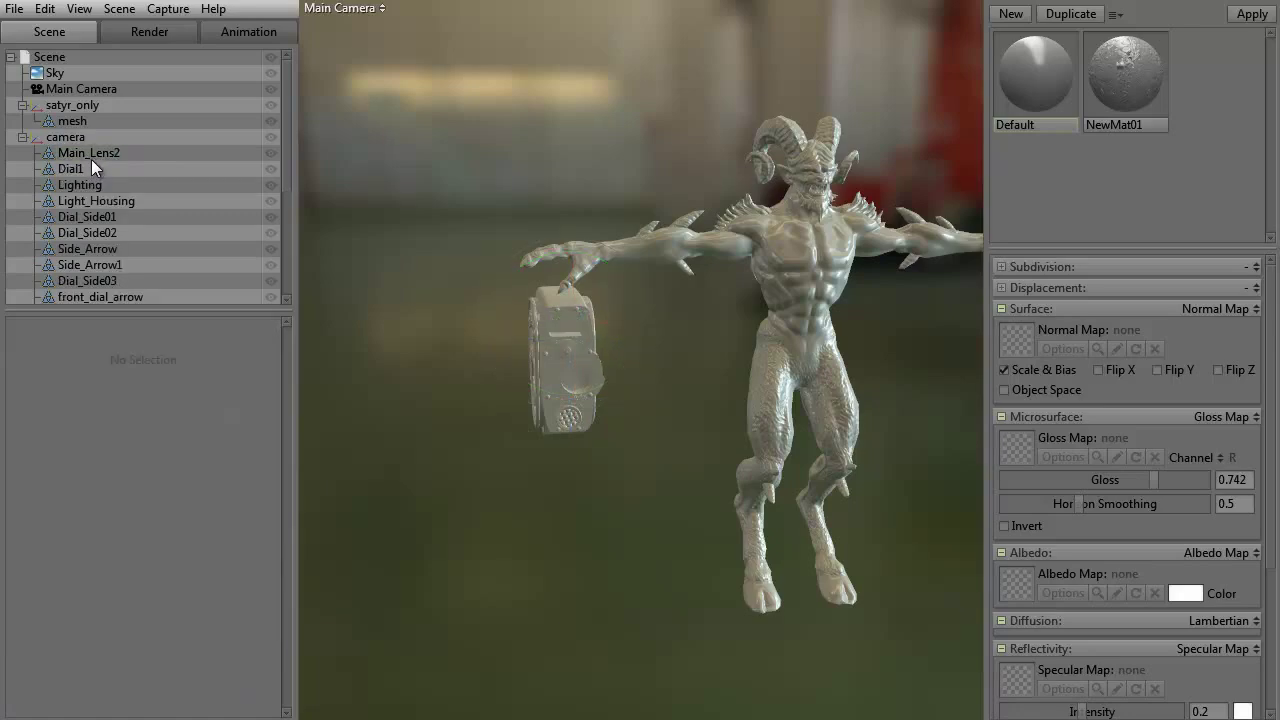
pyautogui.click(91, 154)
pyautogui.press('Delete')
# - Delete the camera's front grille, bolts and Dial1 knob, then the whole camera group
pyautogui.moveTo(464, 384); pyautogui.dragTo(659, 516, button='right')
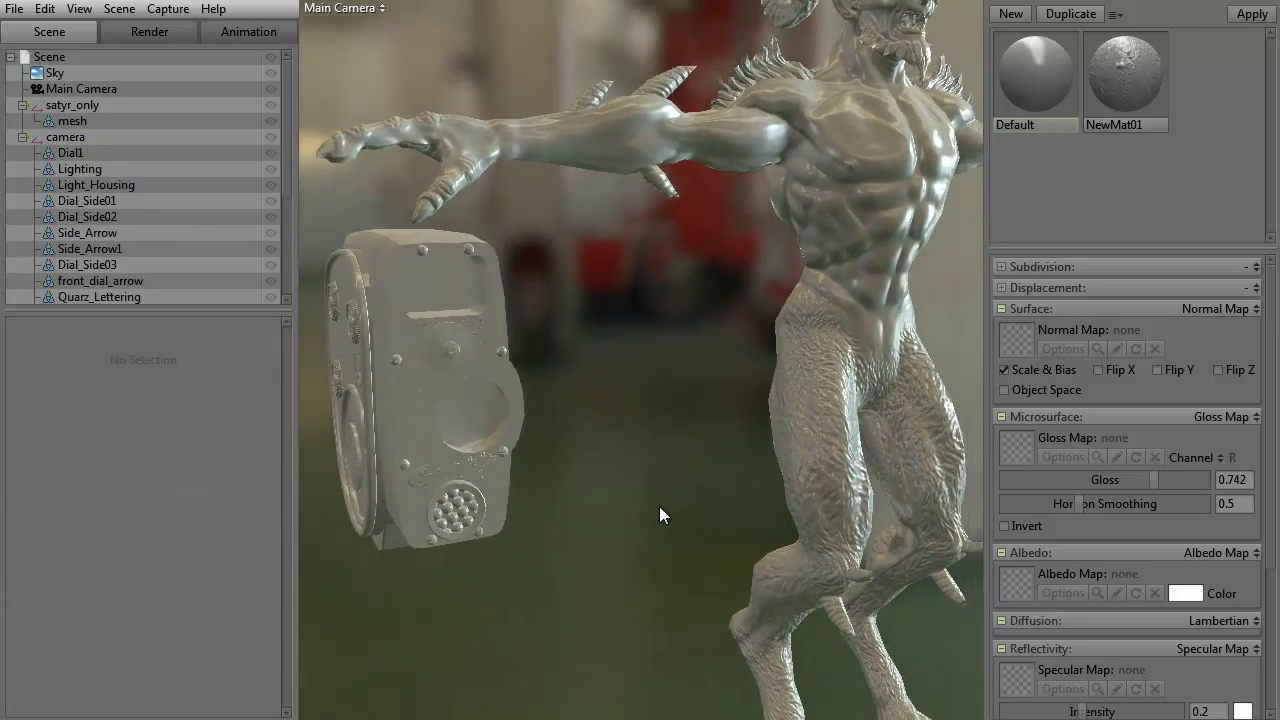
pyautogui.click(466, 512)
pyautogui.press('Delete')
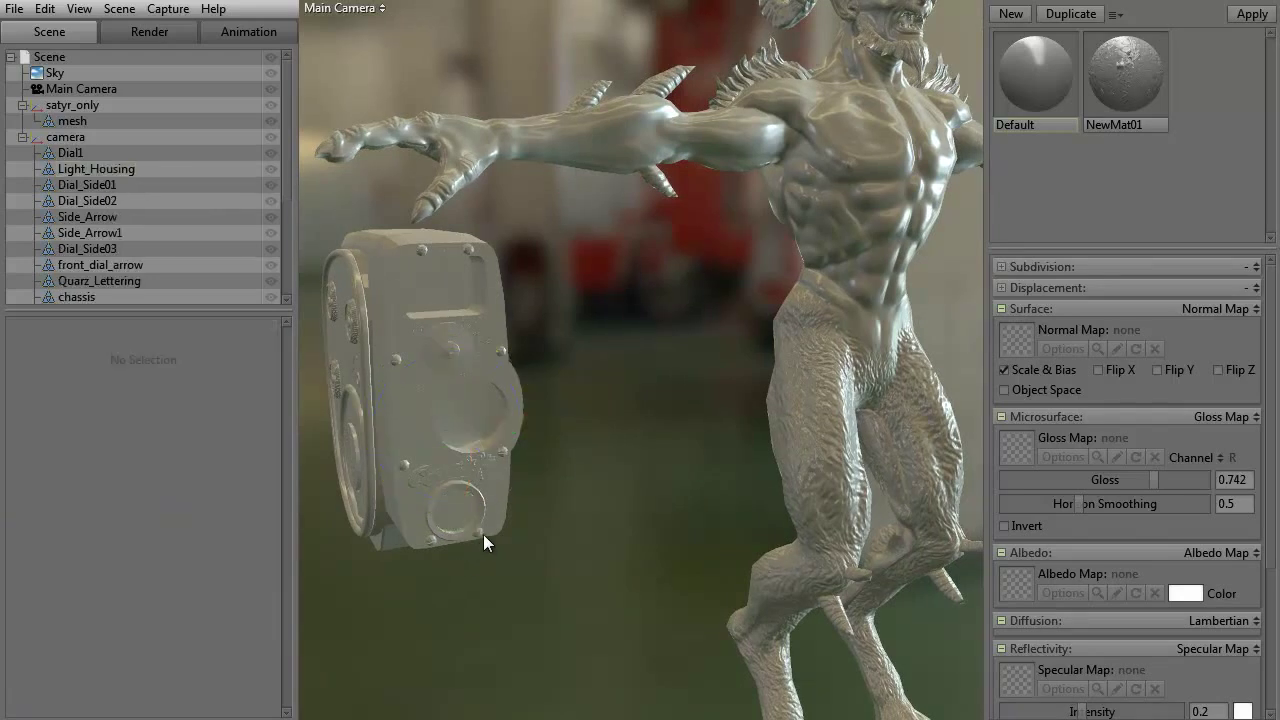
pyautogui.click(478, 534)
pyautogui.press('Delete')
pyautogui.click(443, 368)
pyautogui.press('Delete')
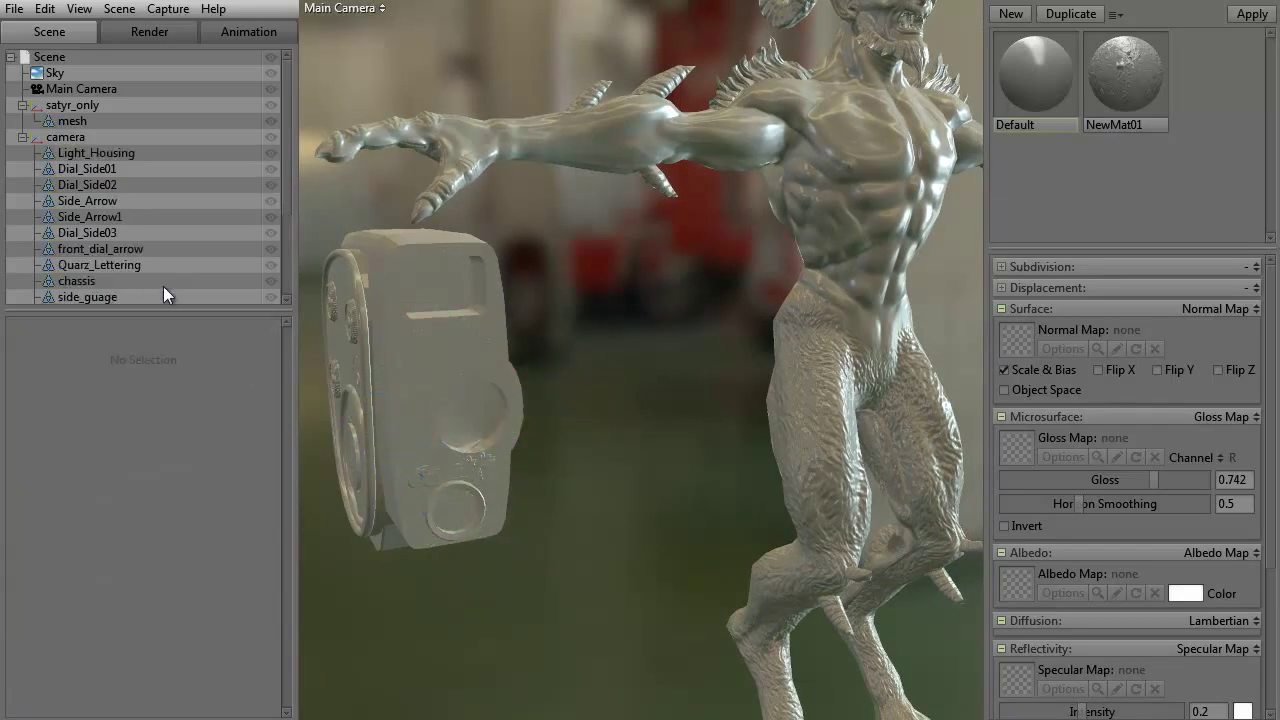
pyautogui.click(64, 137)
pyautogui.press('Delete')
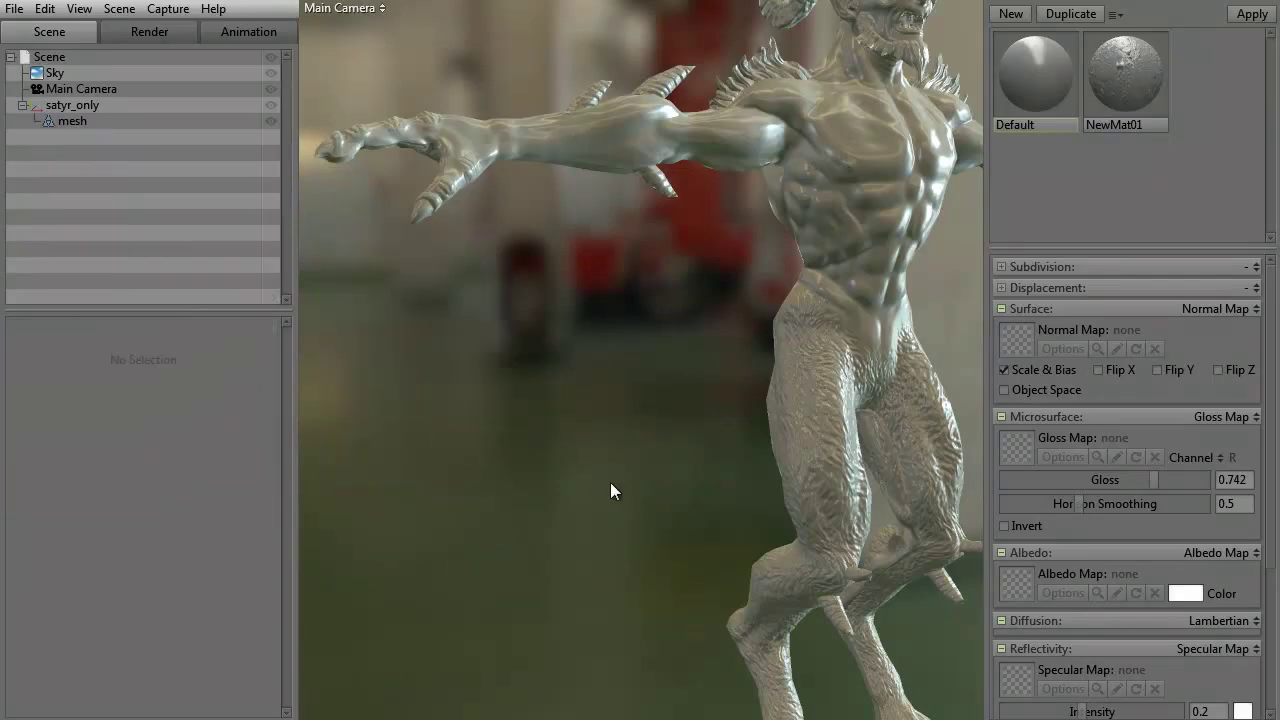
# - Pull the view back so the entire satyr is centred and facing forward
pyautogui.moveTo(610, 482); pyautogui.dragTo(426, 398)
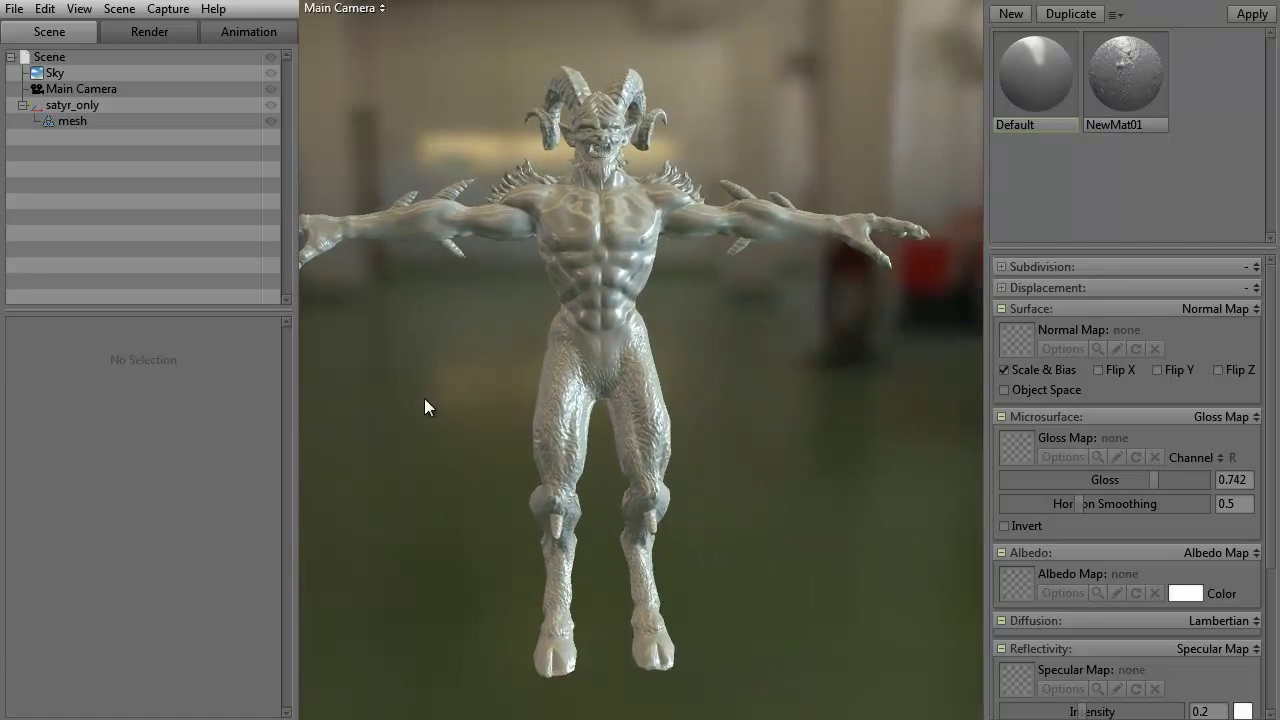